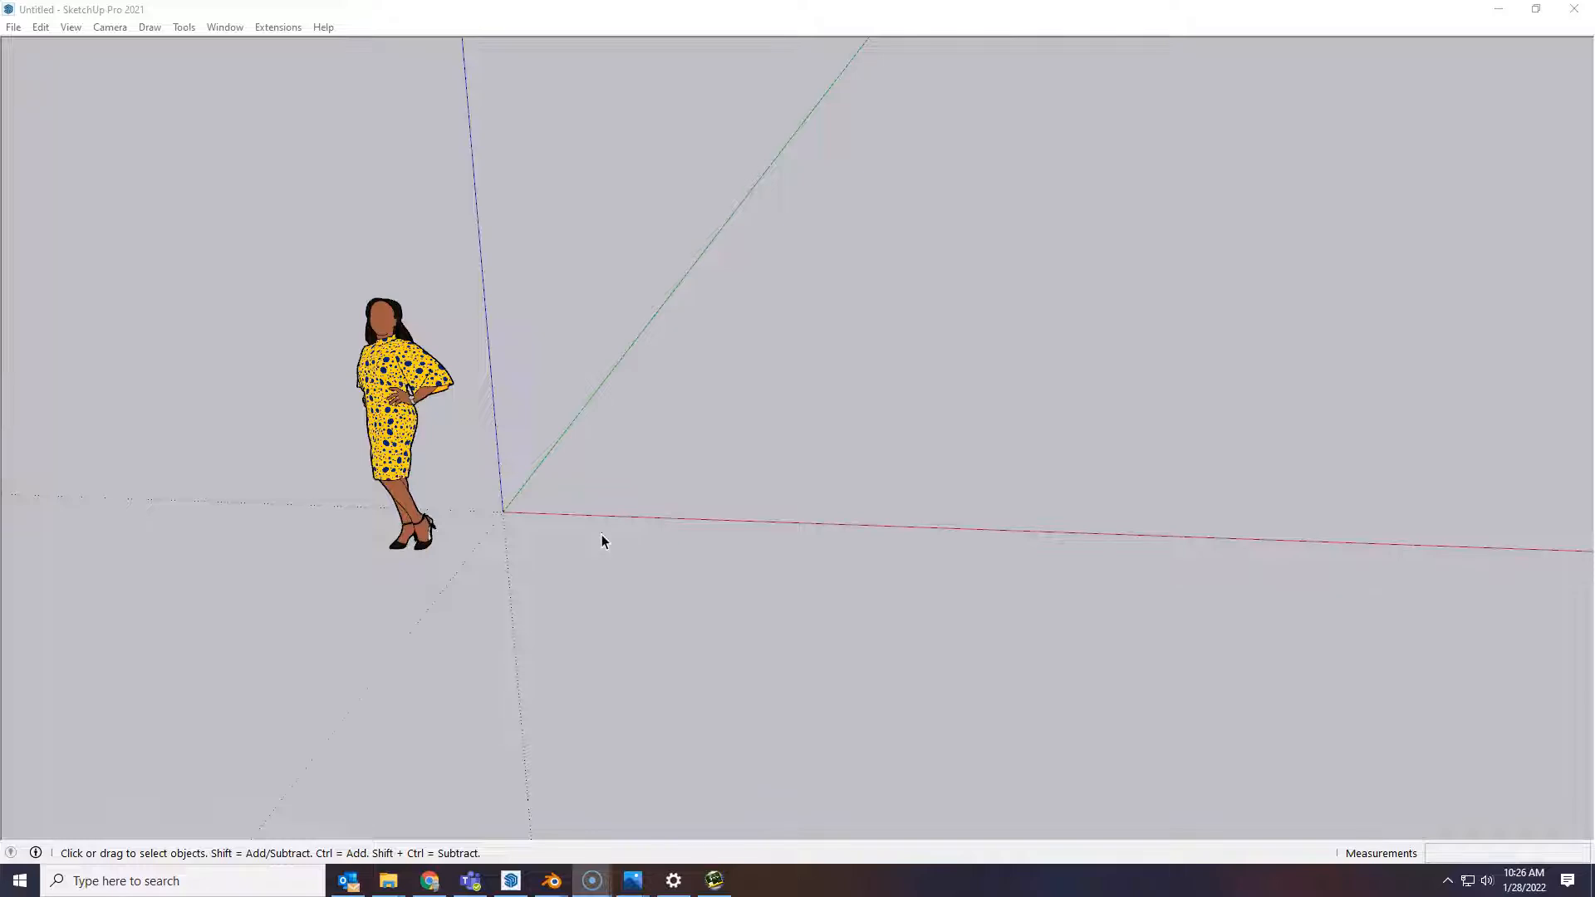
# - Save the model in the 220103 Sketchup 3D Project Folder as "220128 Modern Art Sculpture 1" followed by the author's name
pyautogui.moveTo(590, 551); pyautogui.dragTo(638, 559, button='middle')
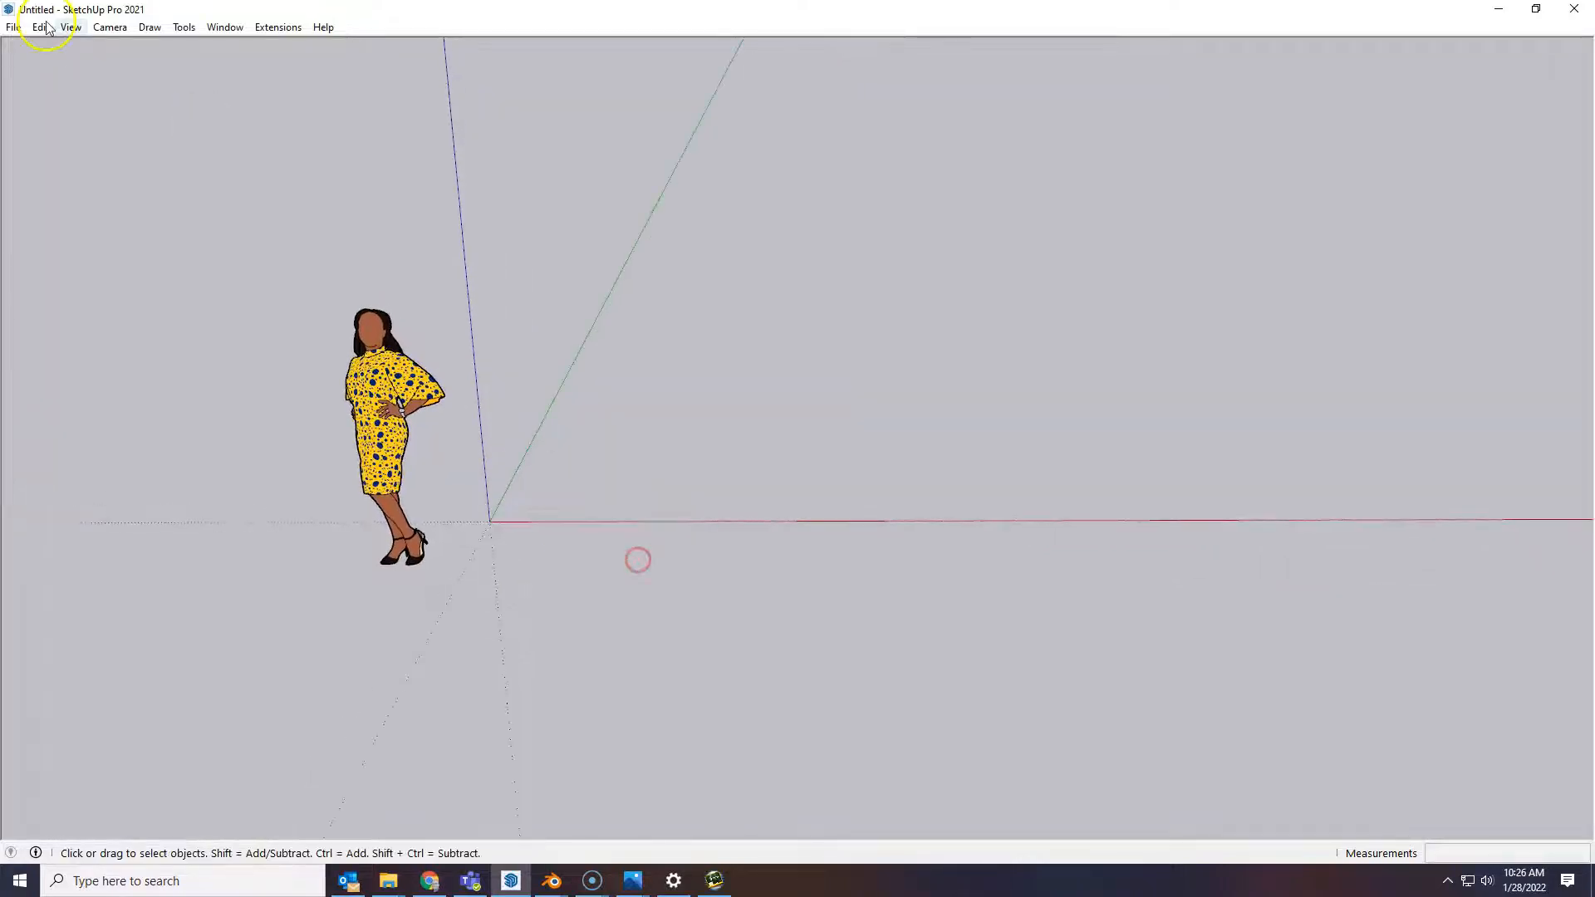
pyautogui.click(14, 28)
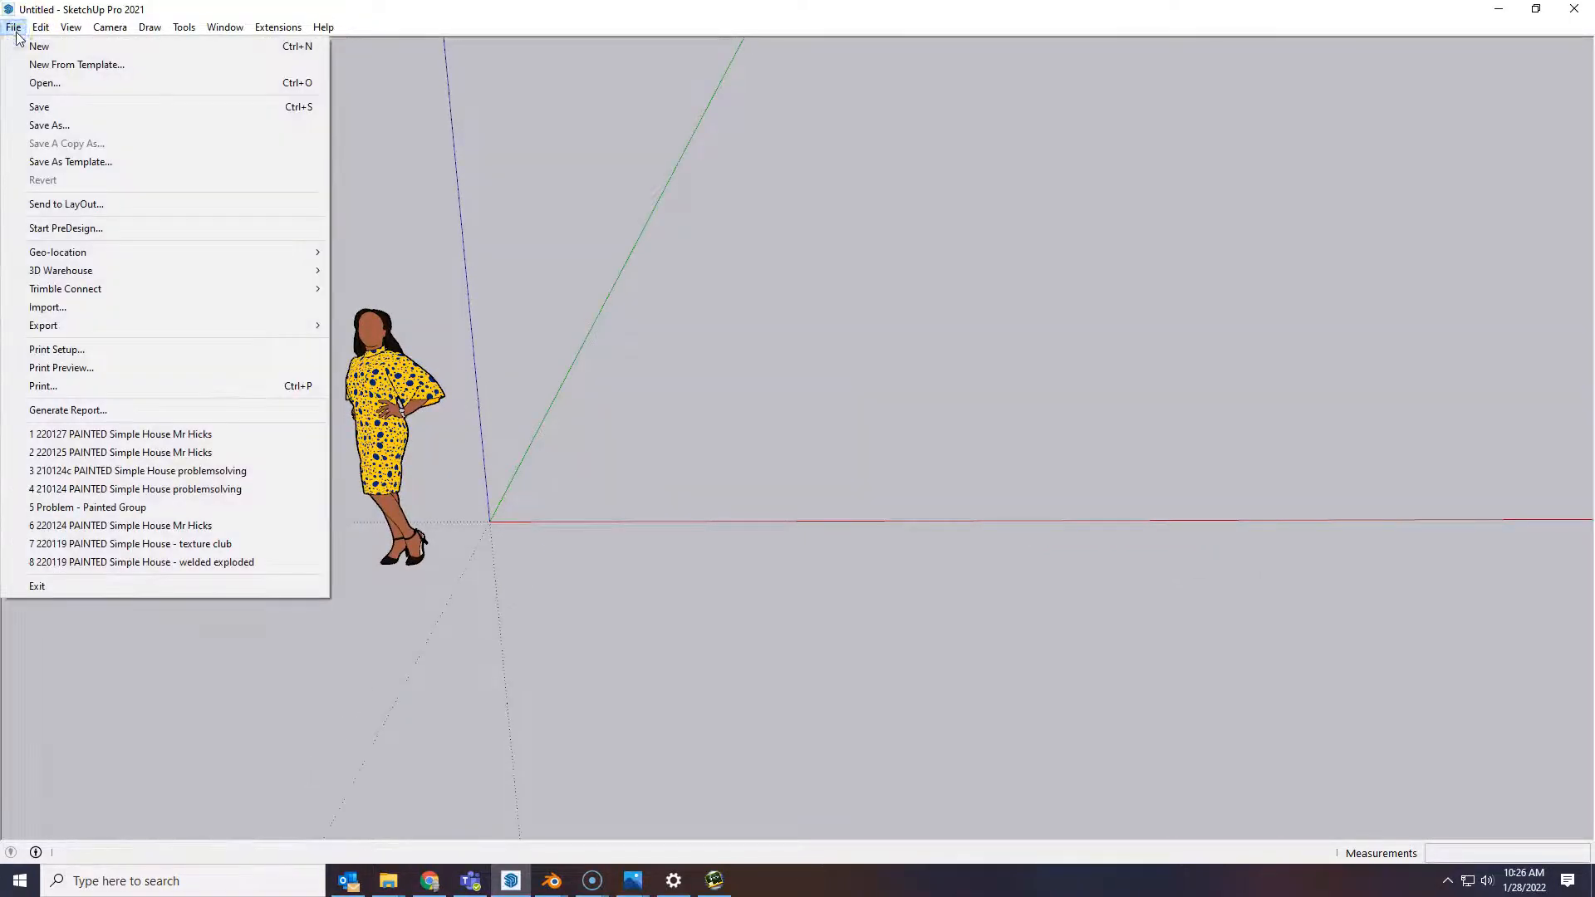
pyautogui.click(52, 126)
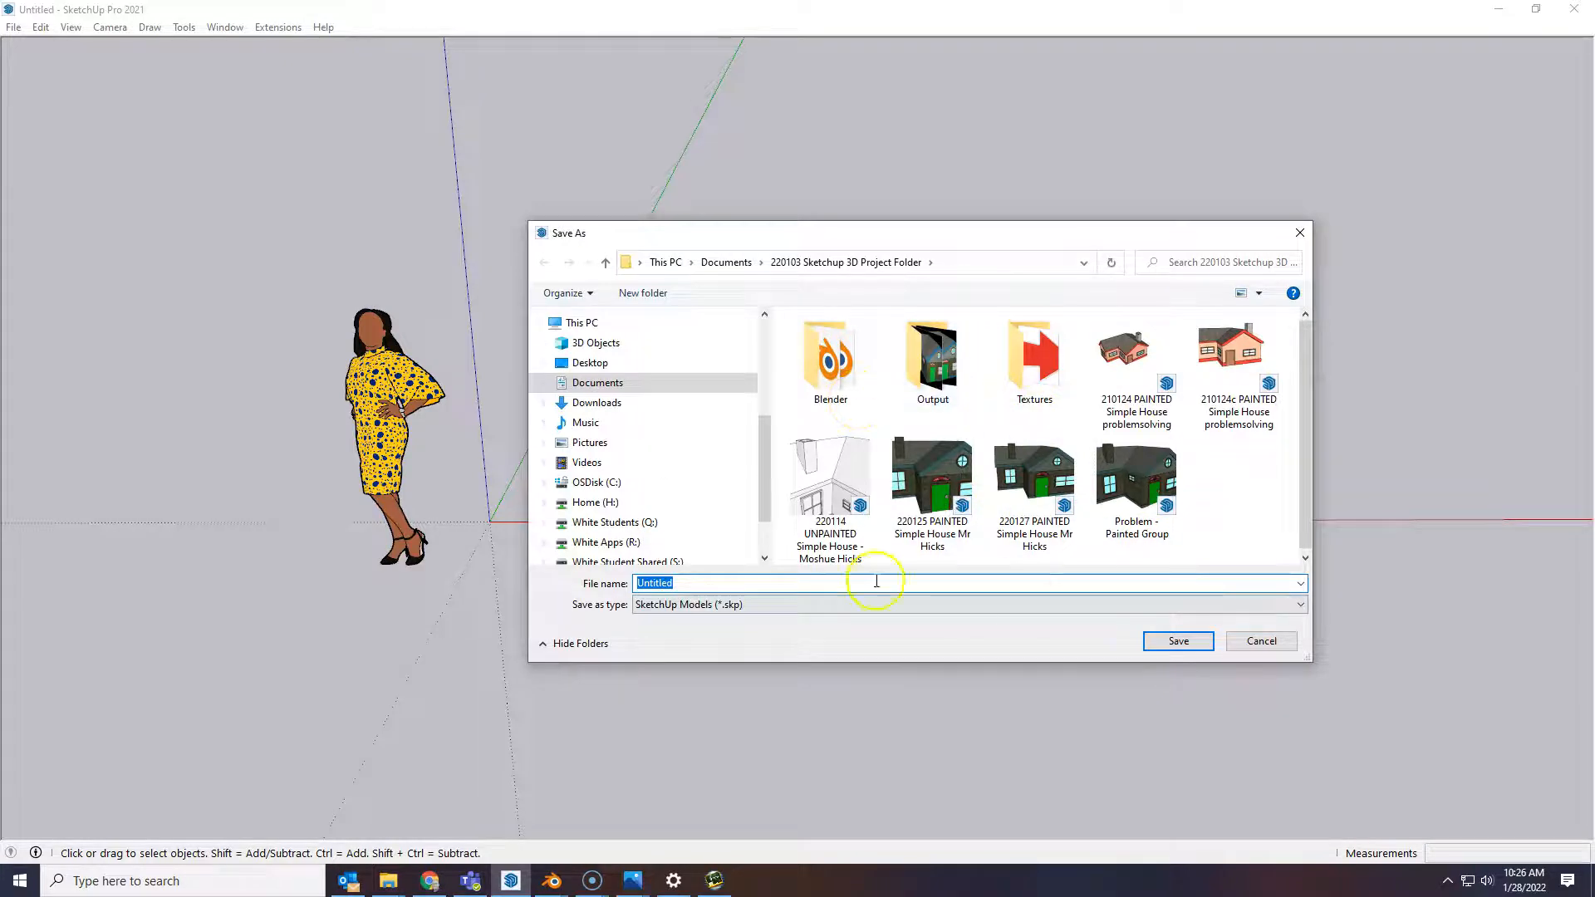
pyautogui.write('2')
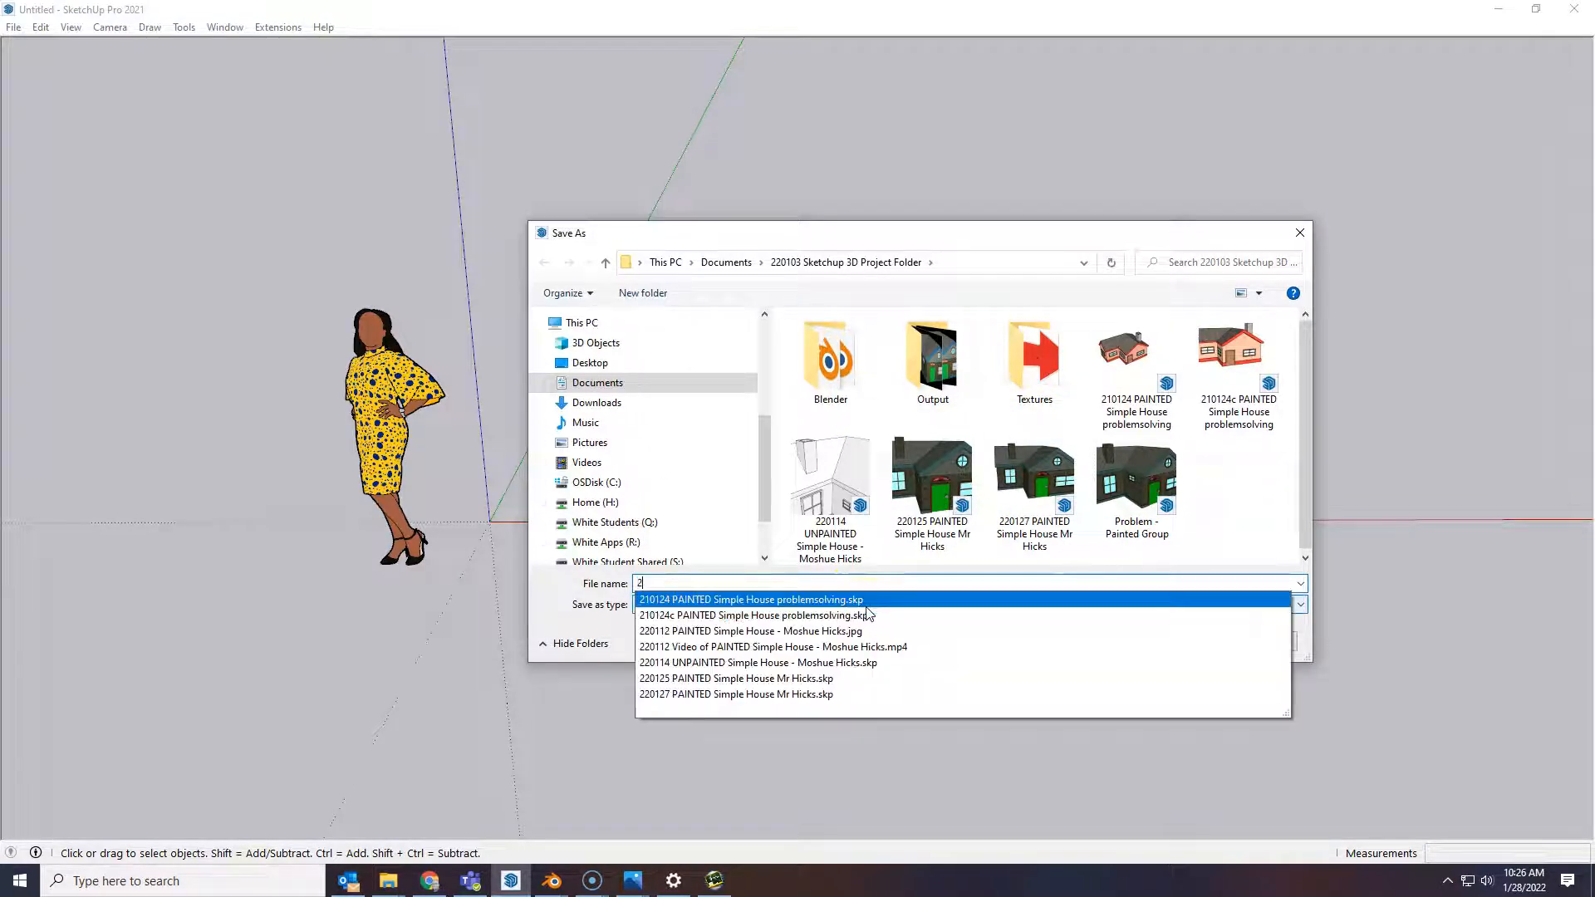
pyautogui.write('20128 Modern A')
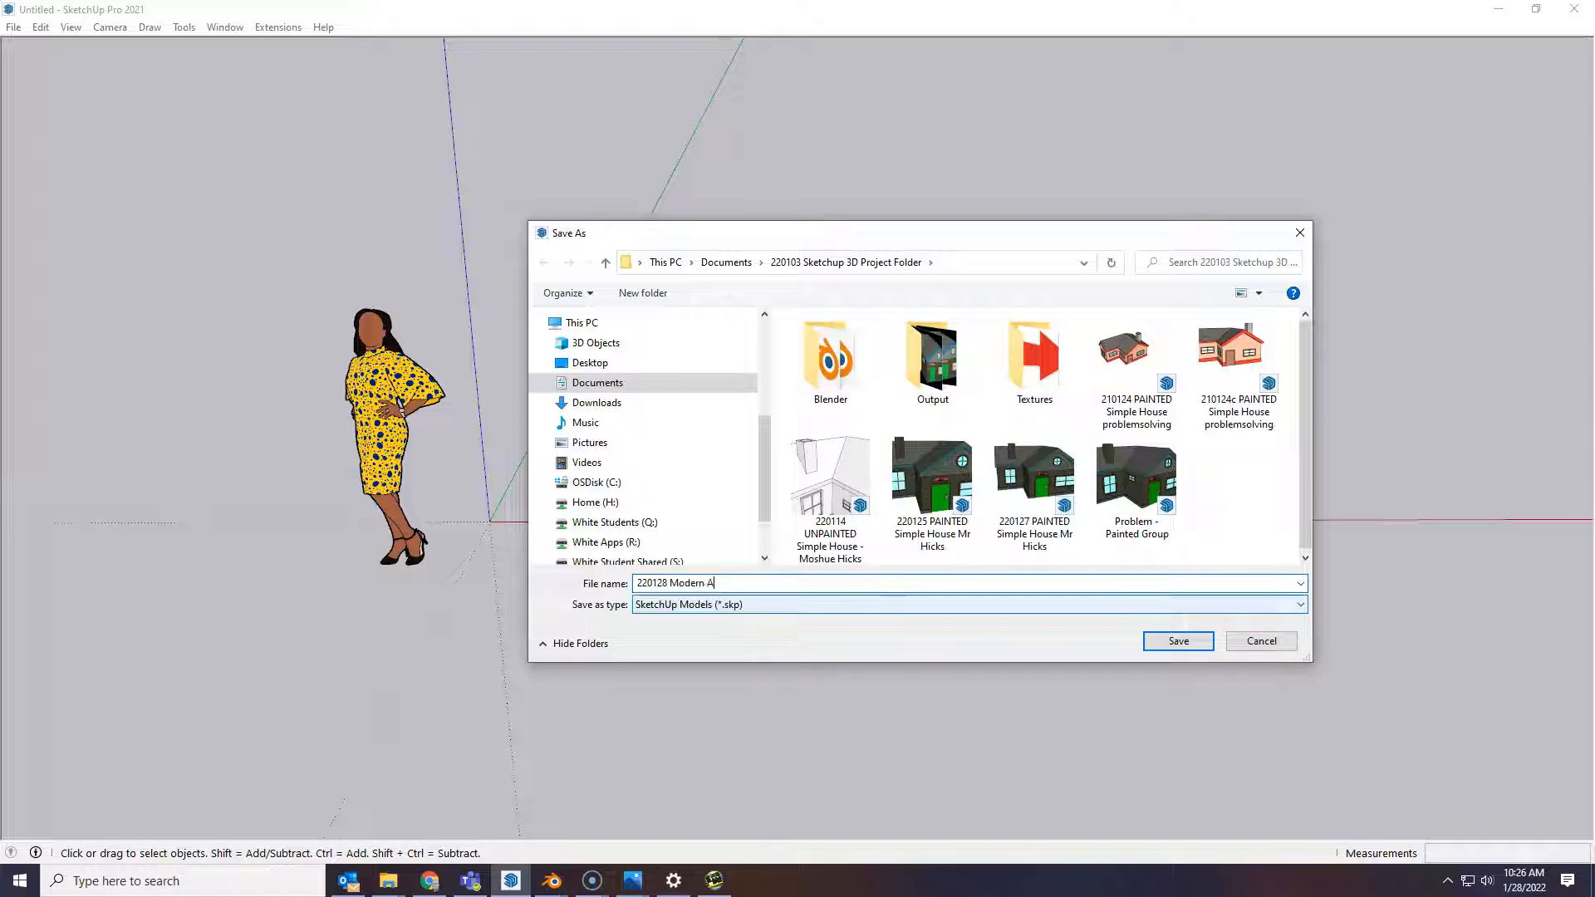
pyautogui.write('rt Scup')
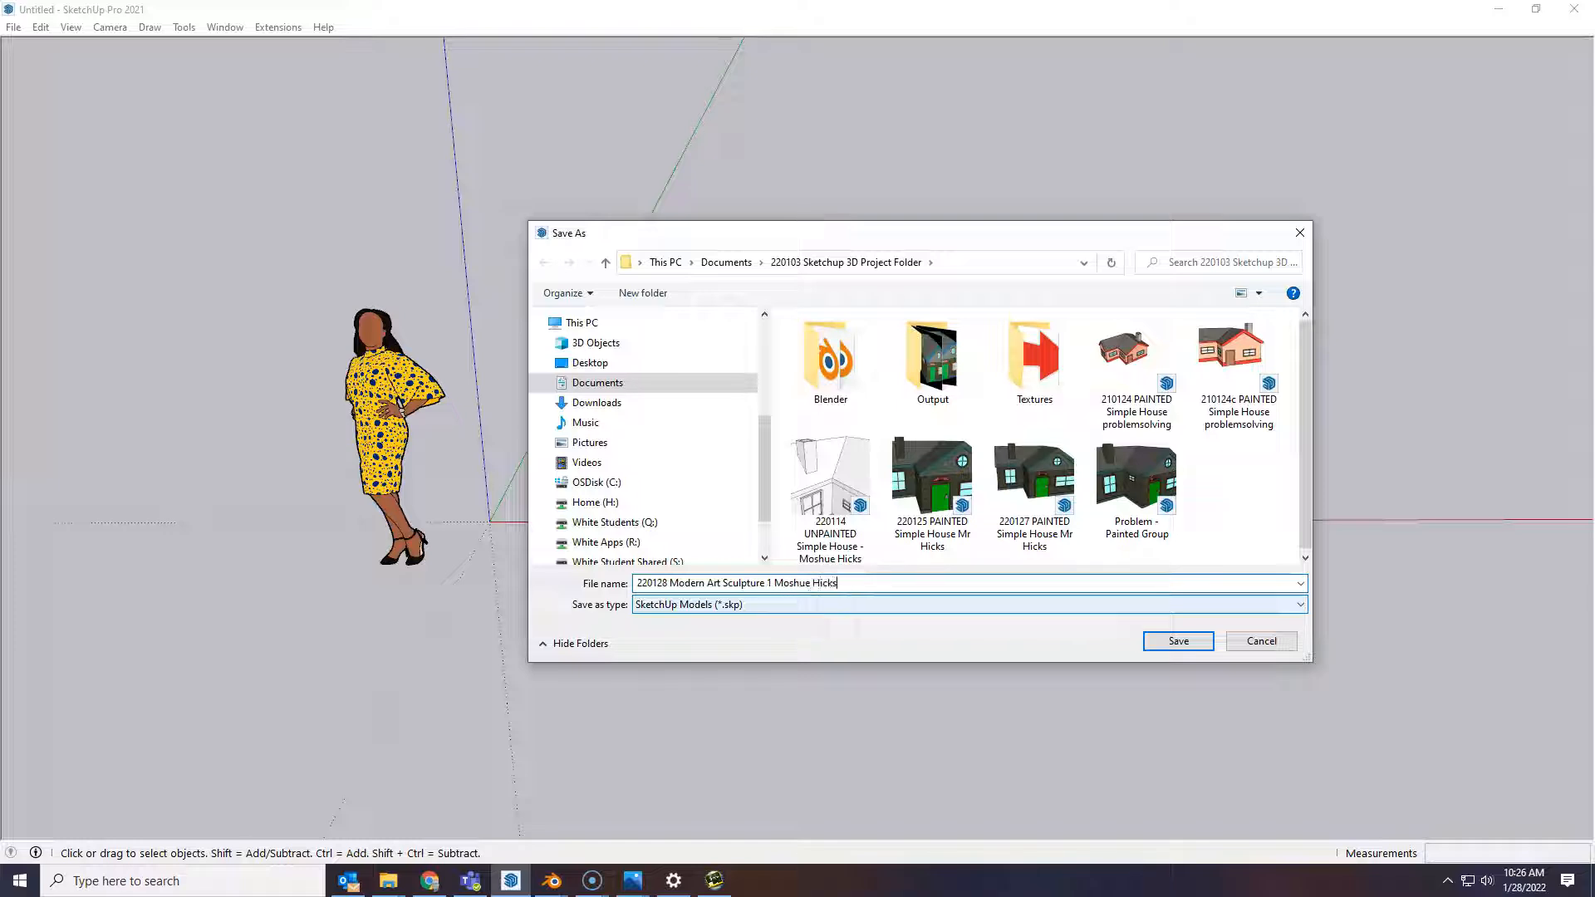
pyautogui.click(1179, 641)
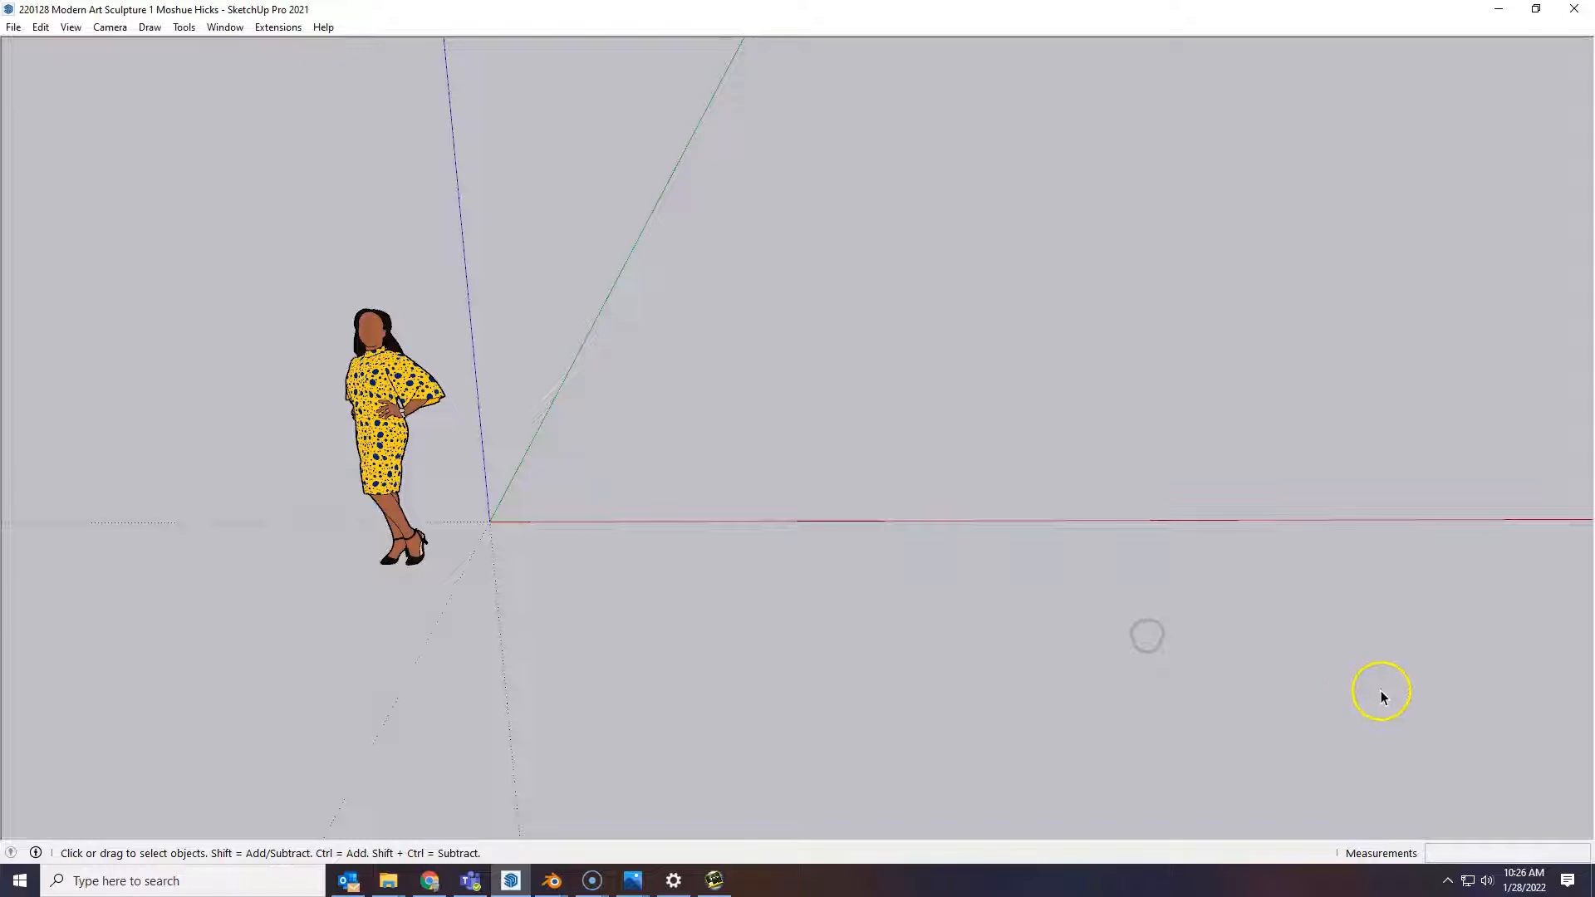
# - Move the scale figure well away from the origin along the negative red direction
pyautogui.click(407, 550)
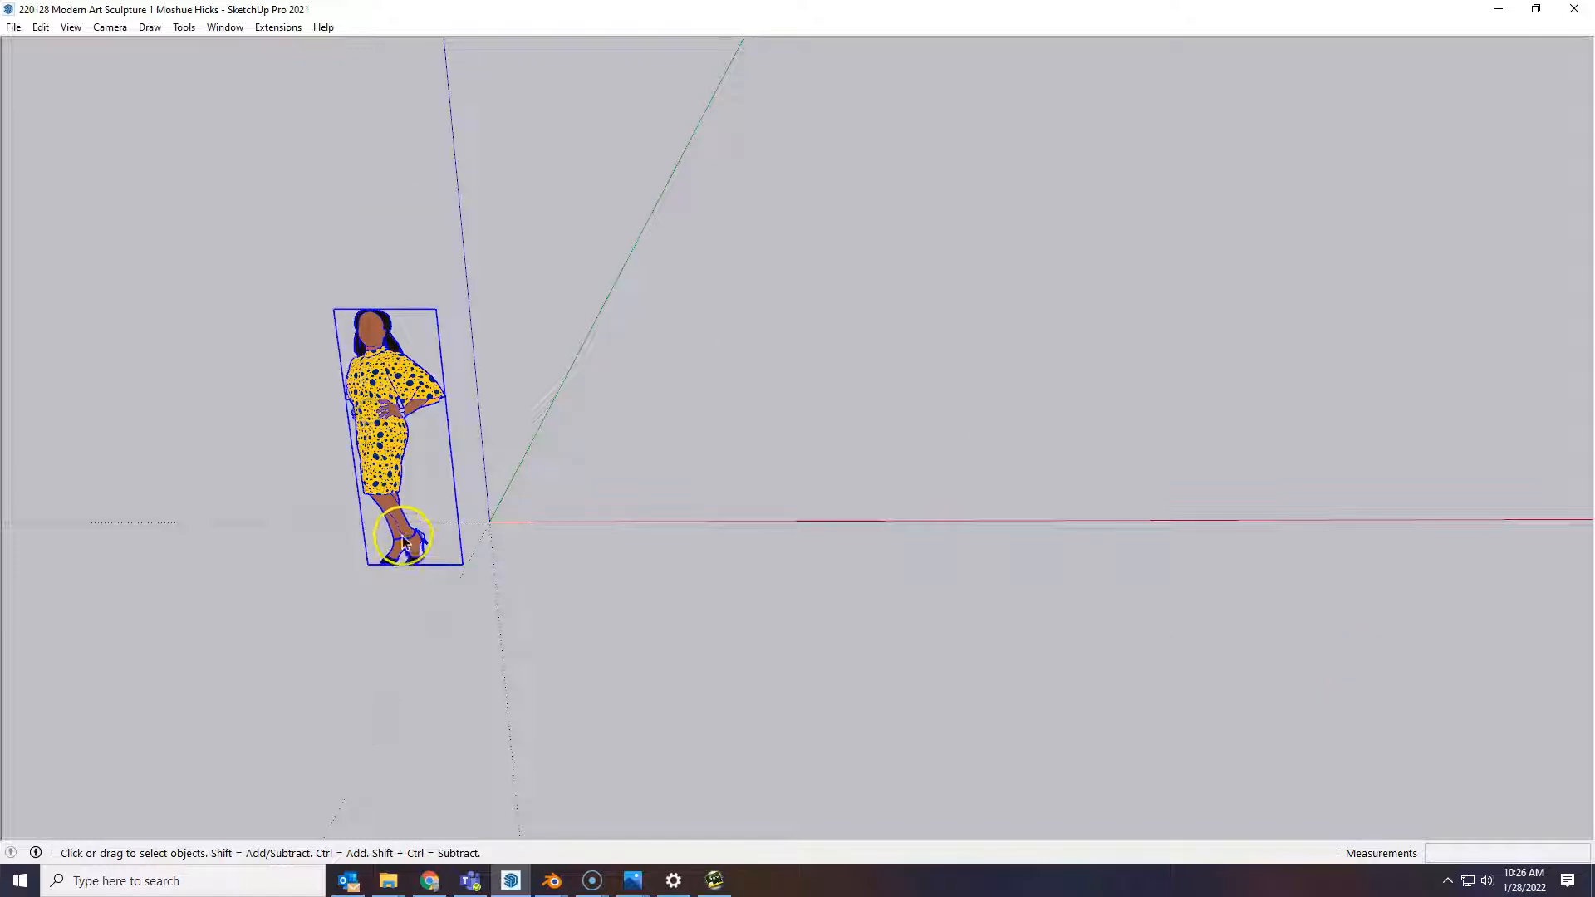
pyautogui.press('m')
pyautogui.click(399, 504)
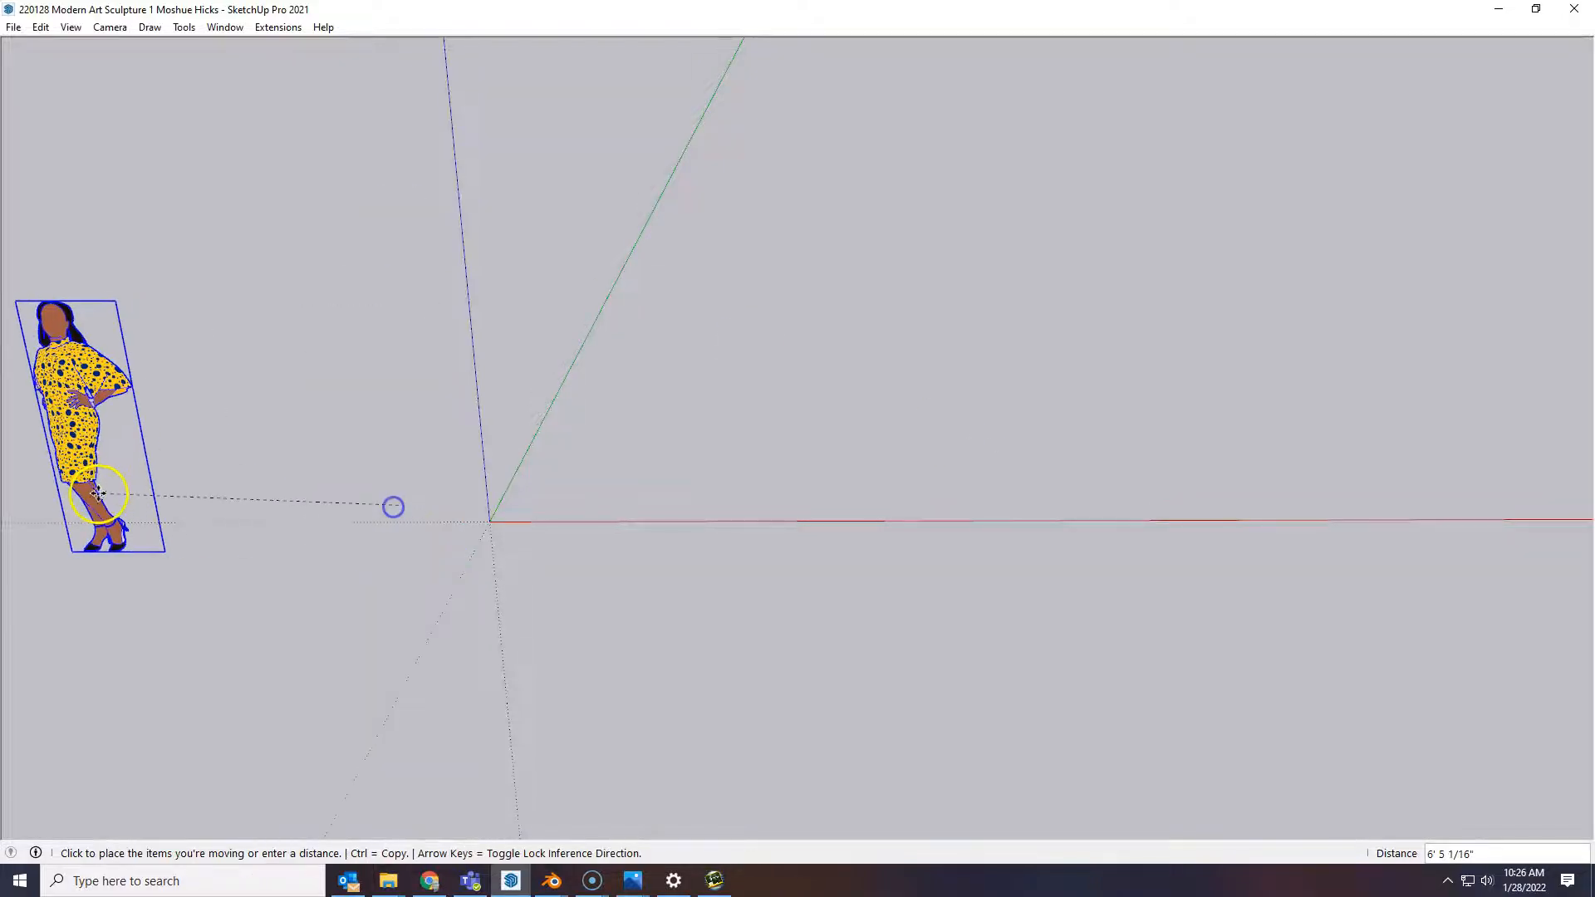
pyautogui.click(72, 520)
pyautogui.moveTo(250, 524); pyautogui.dragTo(496, 446, button='middle')
pyautogui.click(289, 440)
pyautogui.click(182, 459)
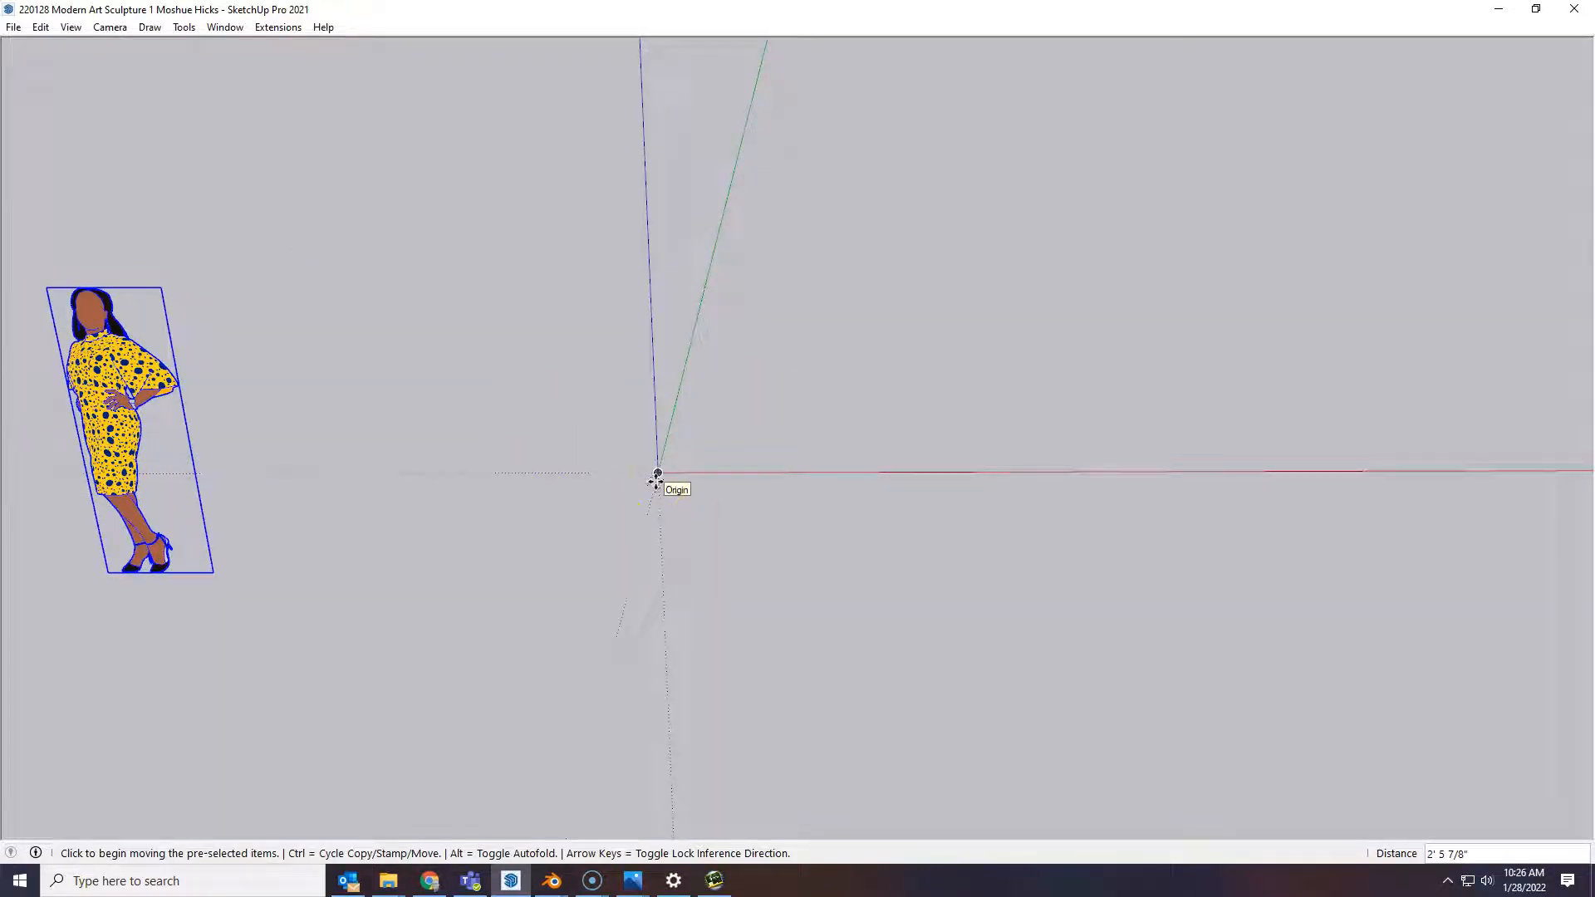
# - Draw a circle with a 5' radius centred on the origin and select its face
pyautogui.press('c')
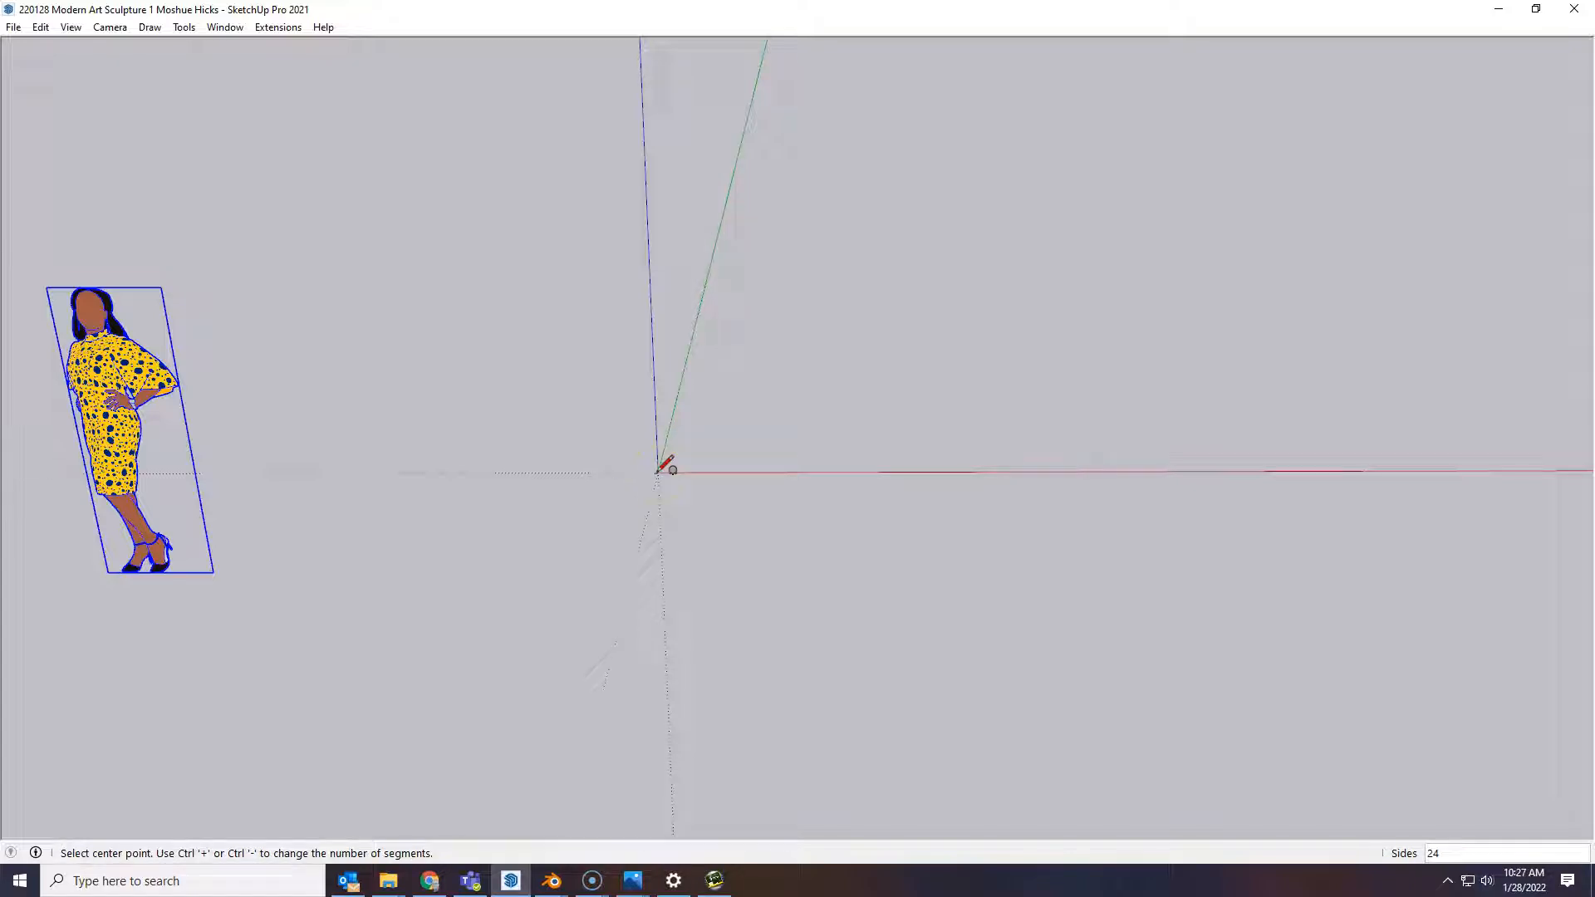
pyautogui.moveTo(658, 472); pyautogui.dragTo(766, 472)
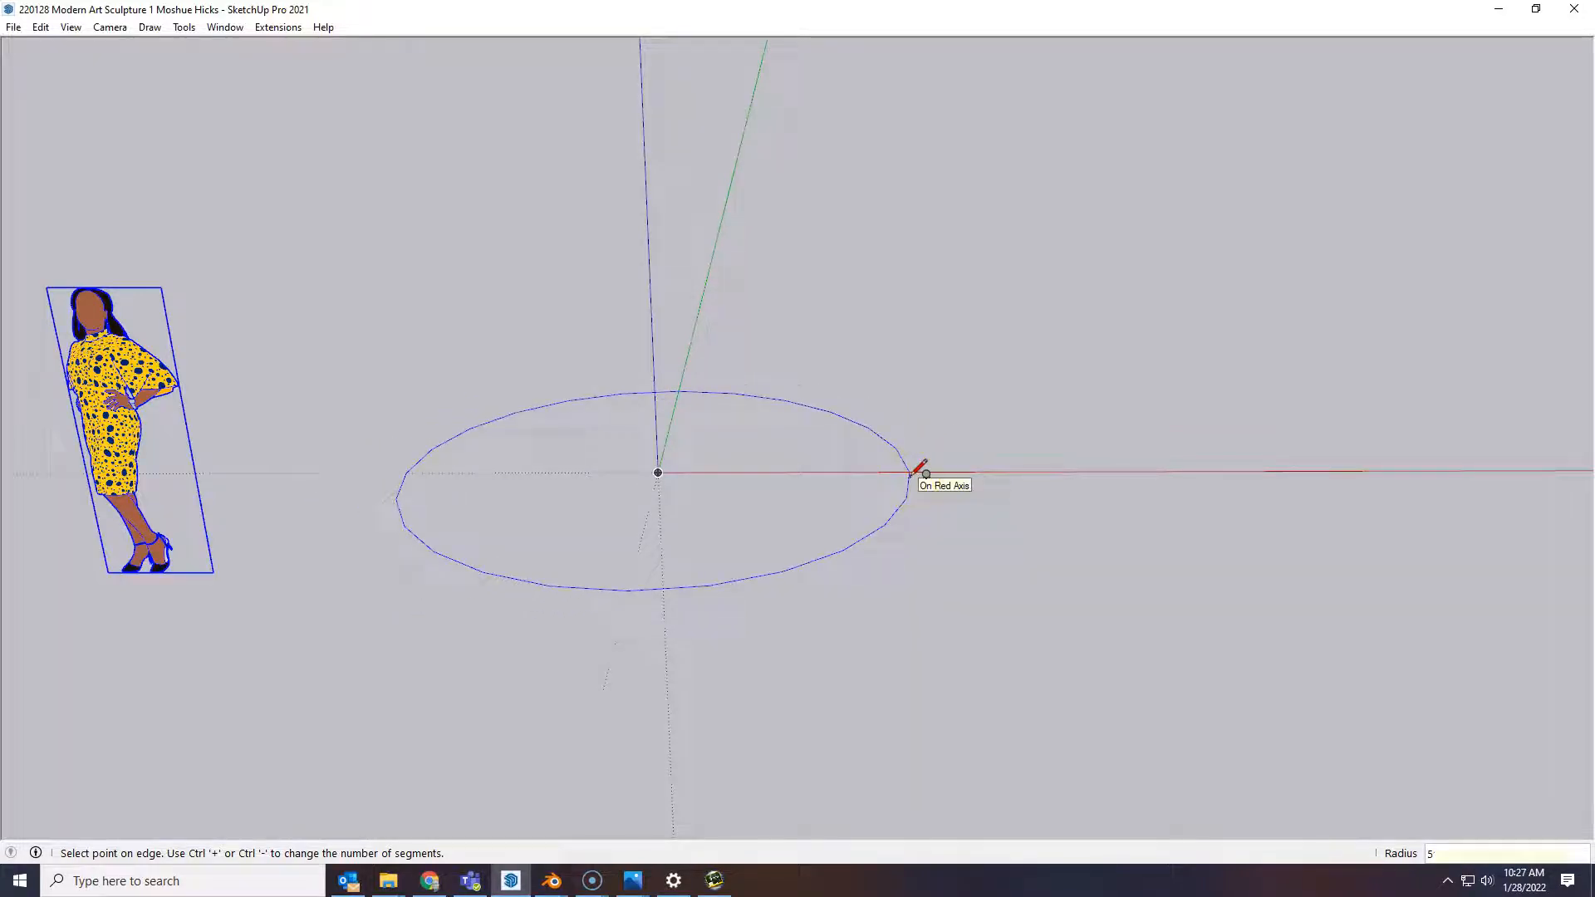
pyautogui.write("'")
pyautogui.press('Return')
pyautogui.moveTo(776, 416)
pyautogui.mouseDown(button='middle')
pyautogui.moveTo(812, 545)
pyautogui.moveTo(1008, 527)
pyautogui.moveTo(761, 528)
pyautogui.moveTo(798, 399)
pyautogui.mouseUp(button='middle')
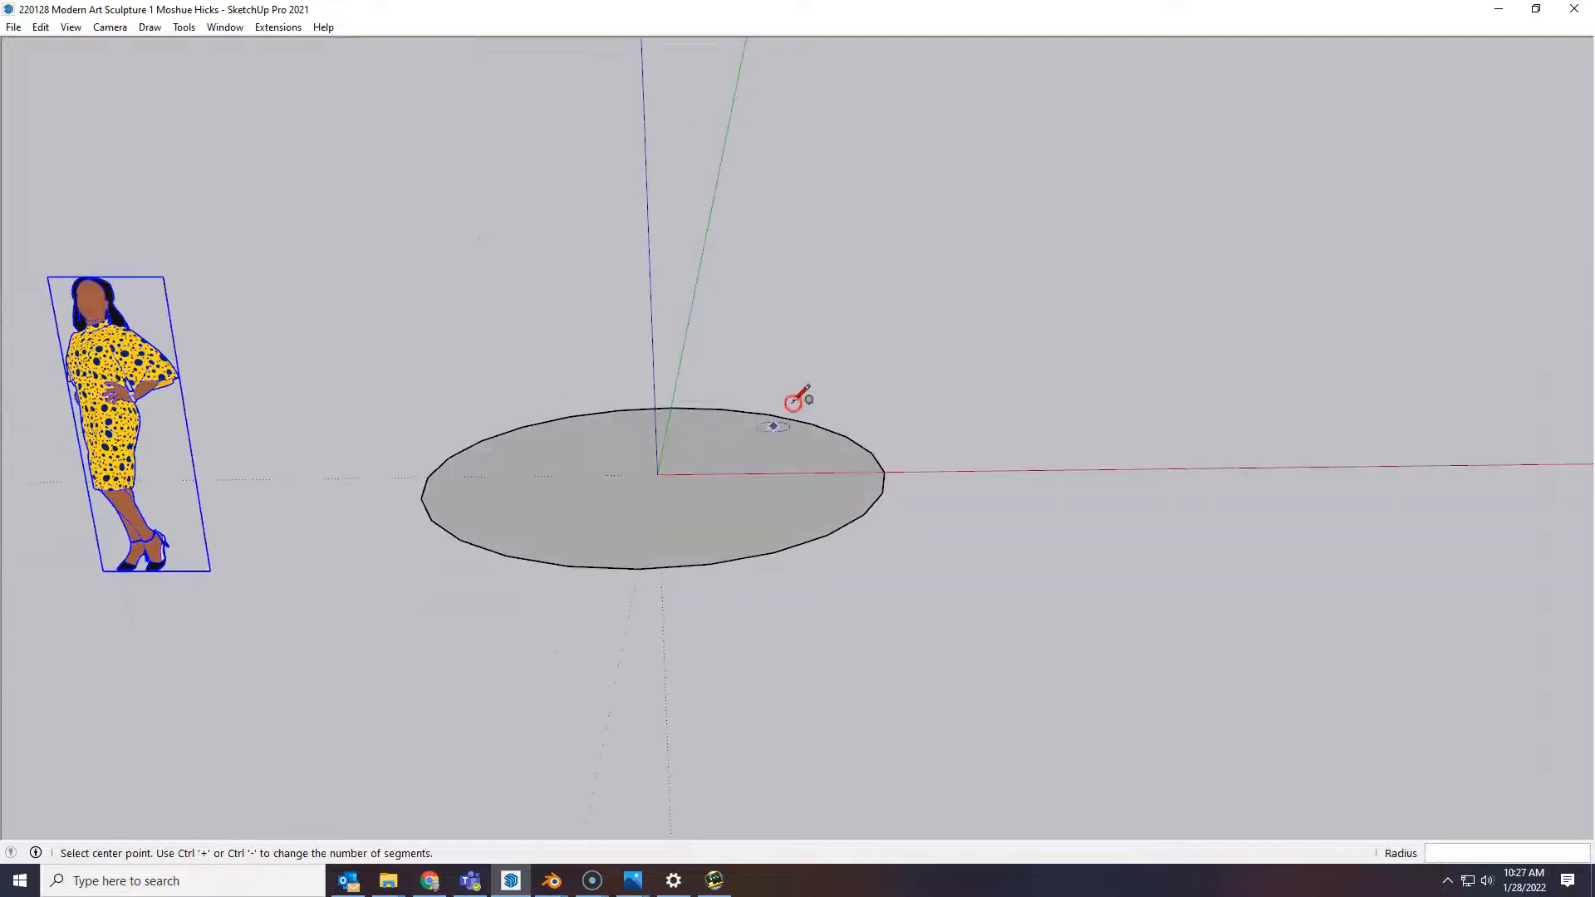
pyautogui.press('space')
pyautogui.click(752, 487)
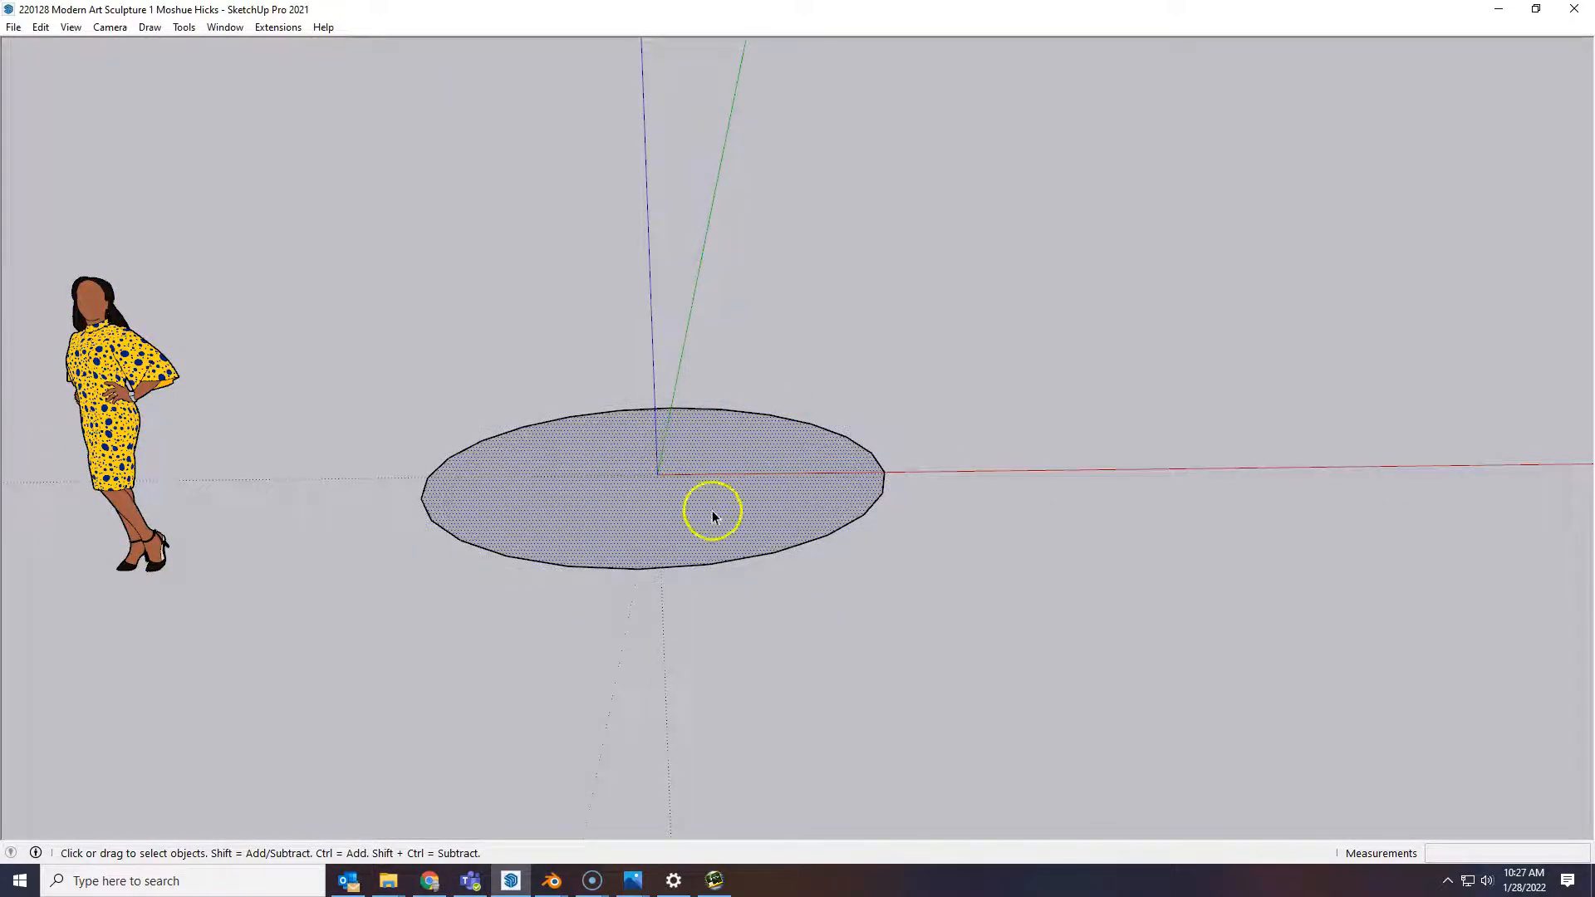
pyautogui.moveTo(749, 623)
pyautogui.mouseDown(button='middle')
pyautogui.moveTo(740, 310)
pyautogui.moveTo(773, 615)
pyautogui.mouseUp(button='middle')
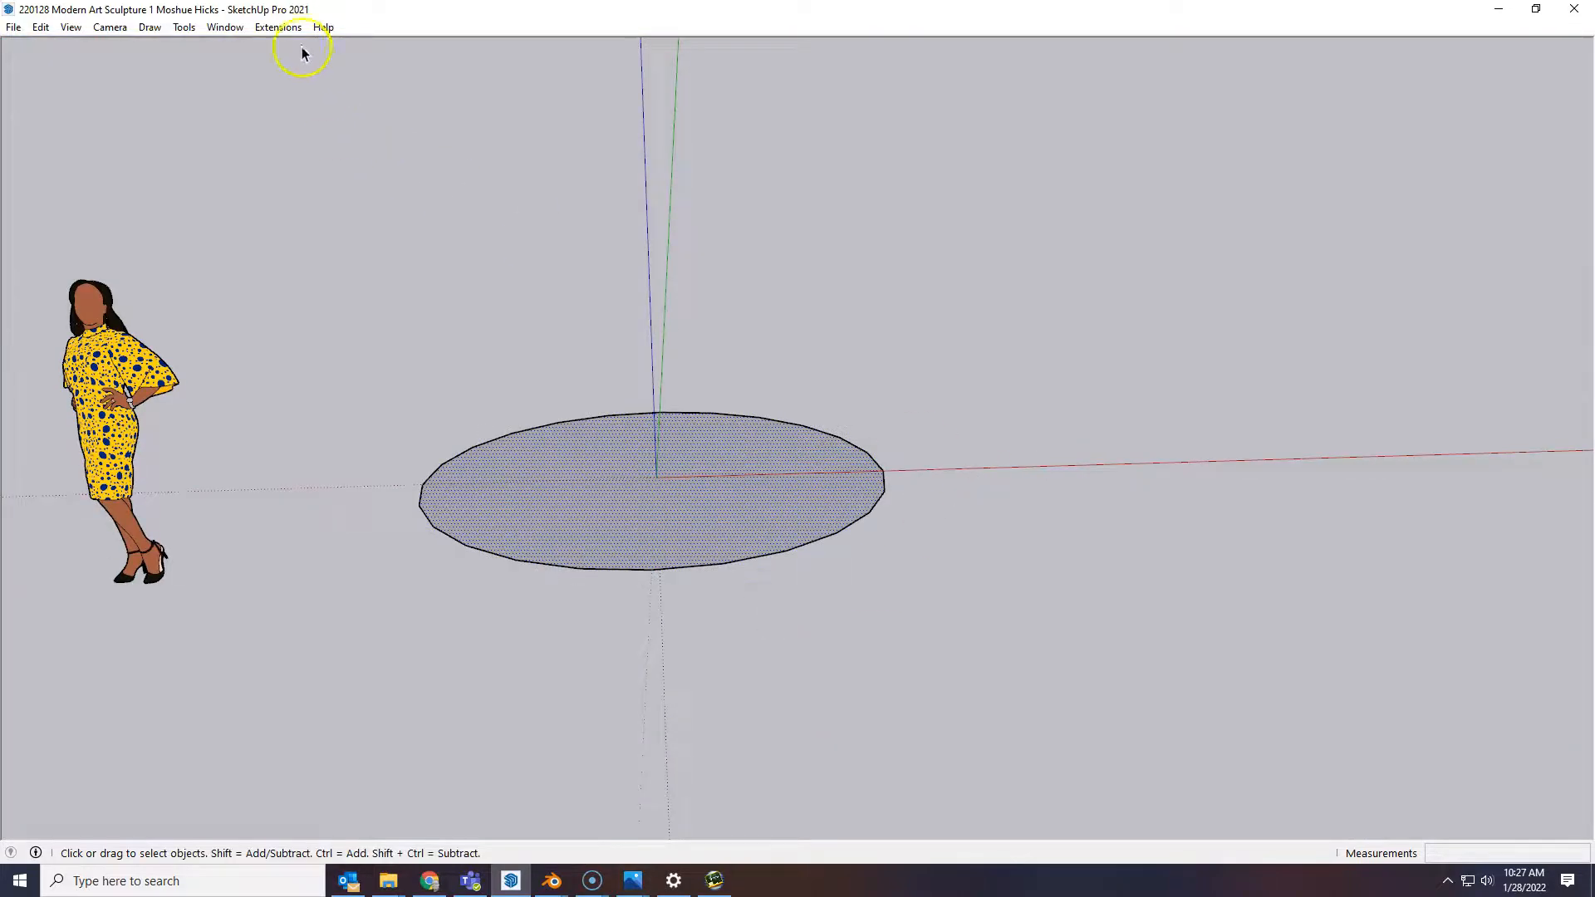
# - Show the Default Tray and collapse its Scenes and Materials sections
pyautogui.click(230, 32)
pyautogui.moveTo(245, 57)
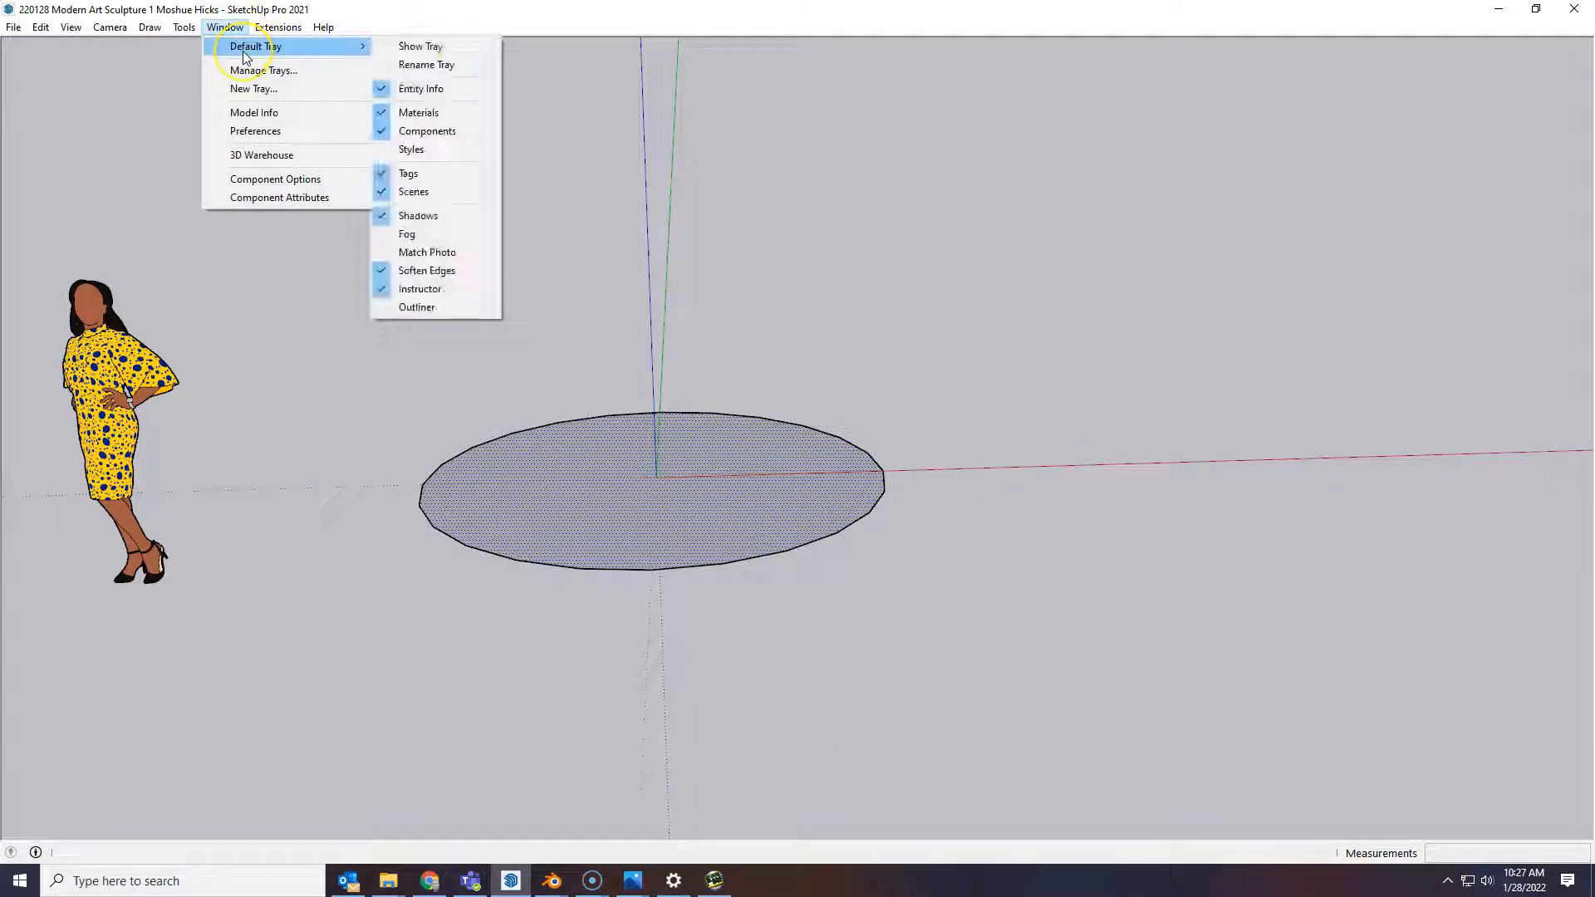
pyautogui.click(403, 48)
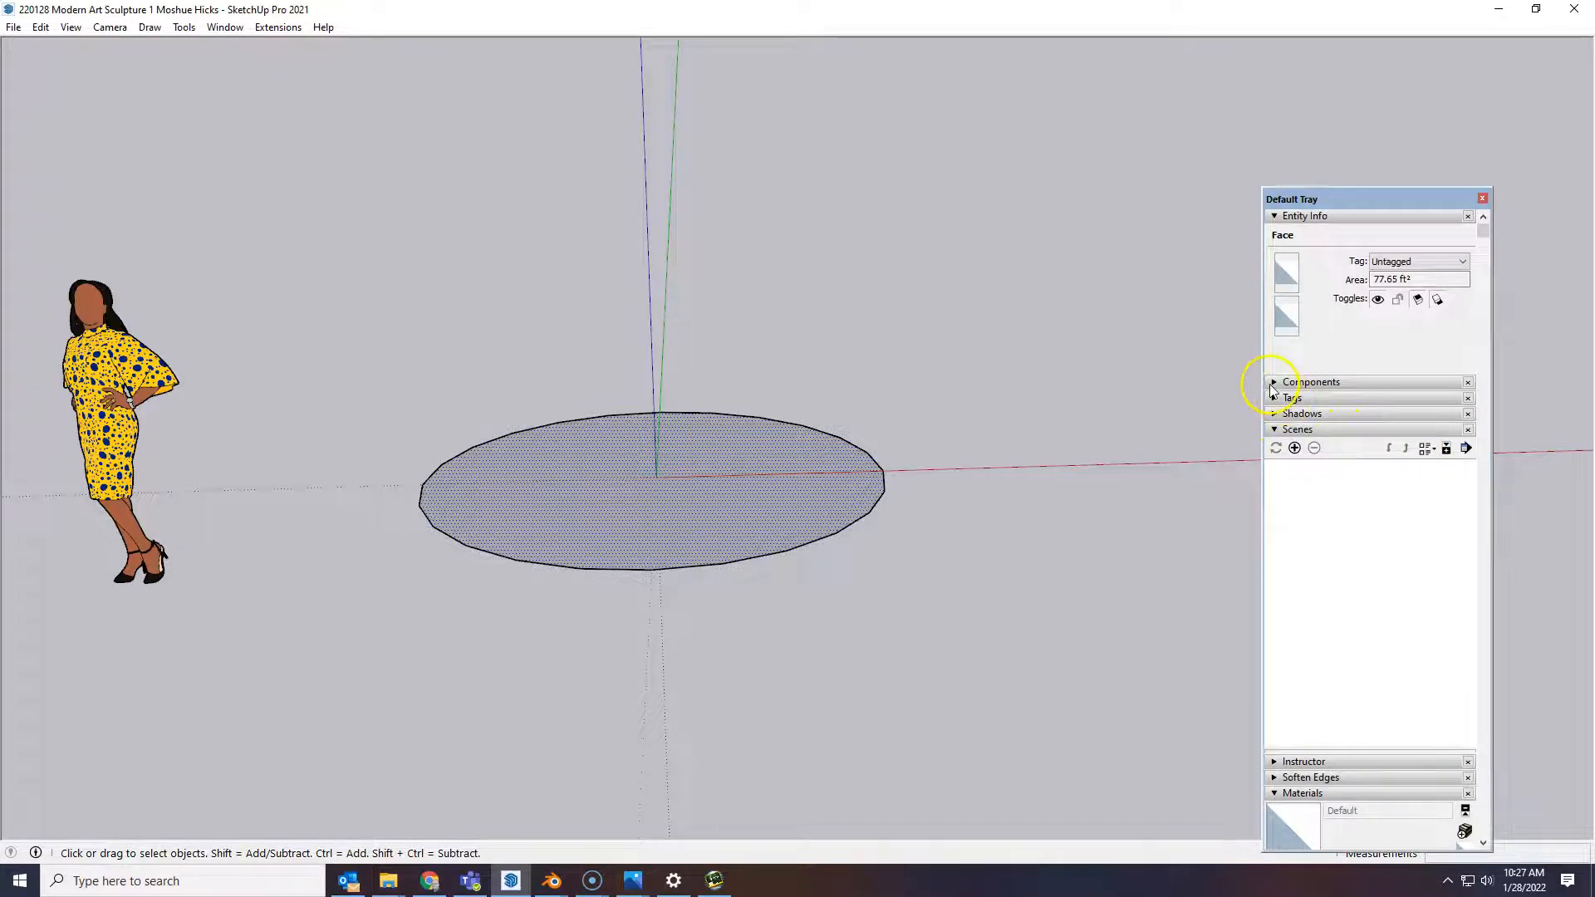
pyautogui.click(1276, 429)
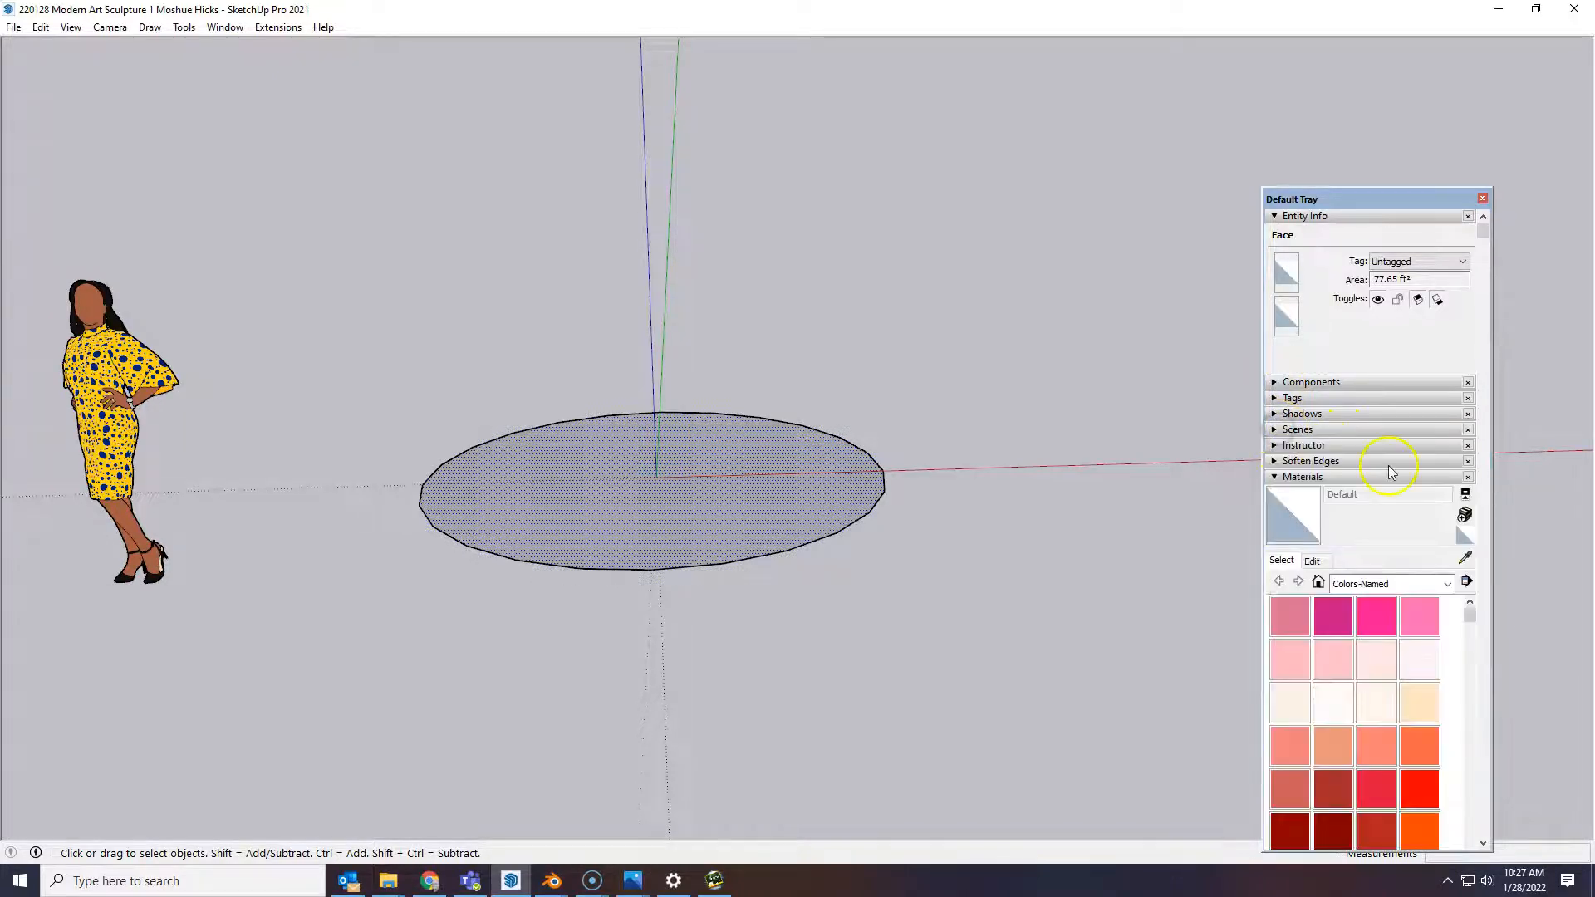
pyautogui.scroll(-3, 1388, 498)
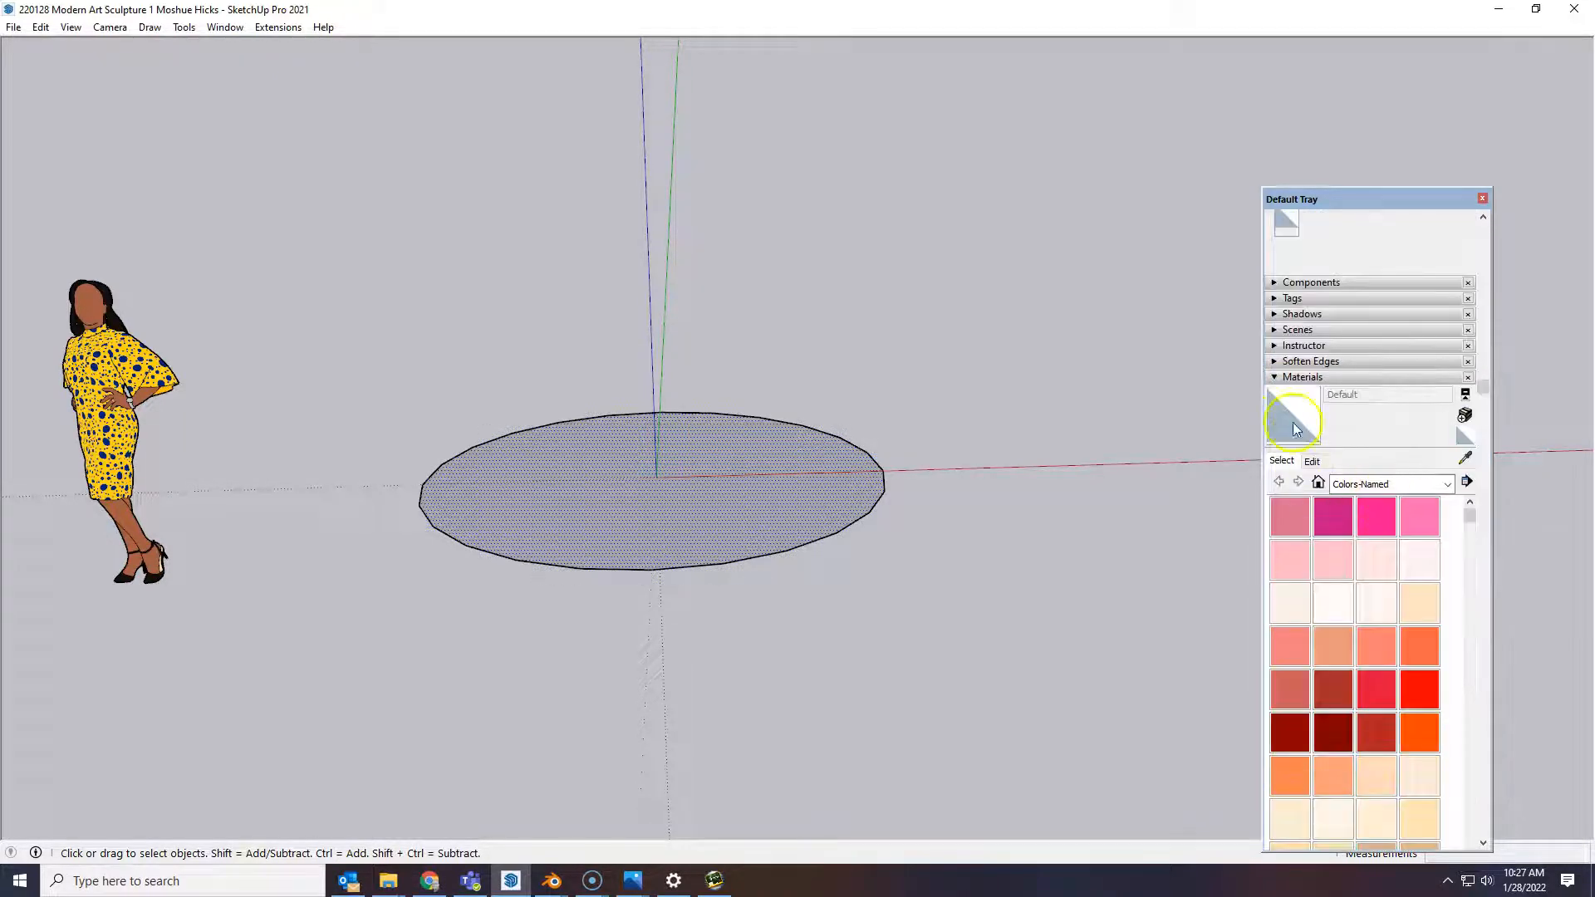
pyautogui.click(1276, 380)
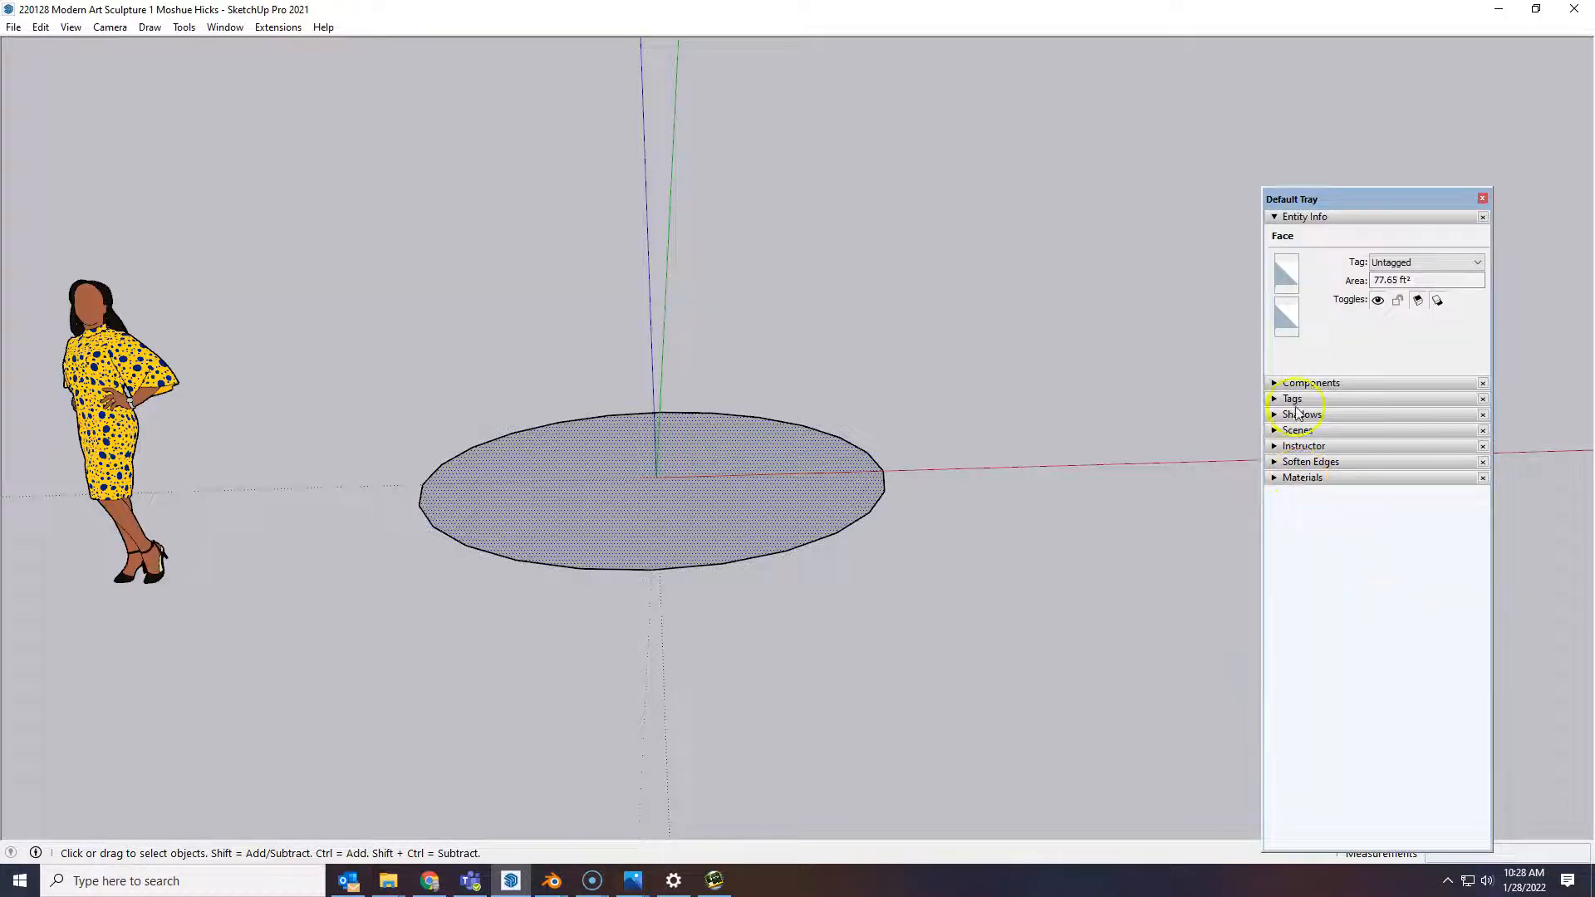
# - Add the Styles section to the Default Tray
pyautogui.click(225, 27)
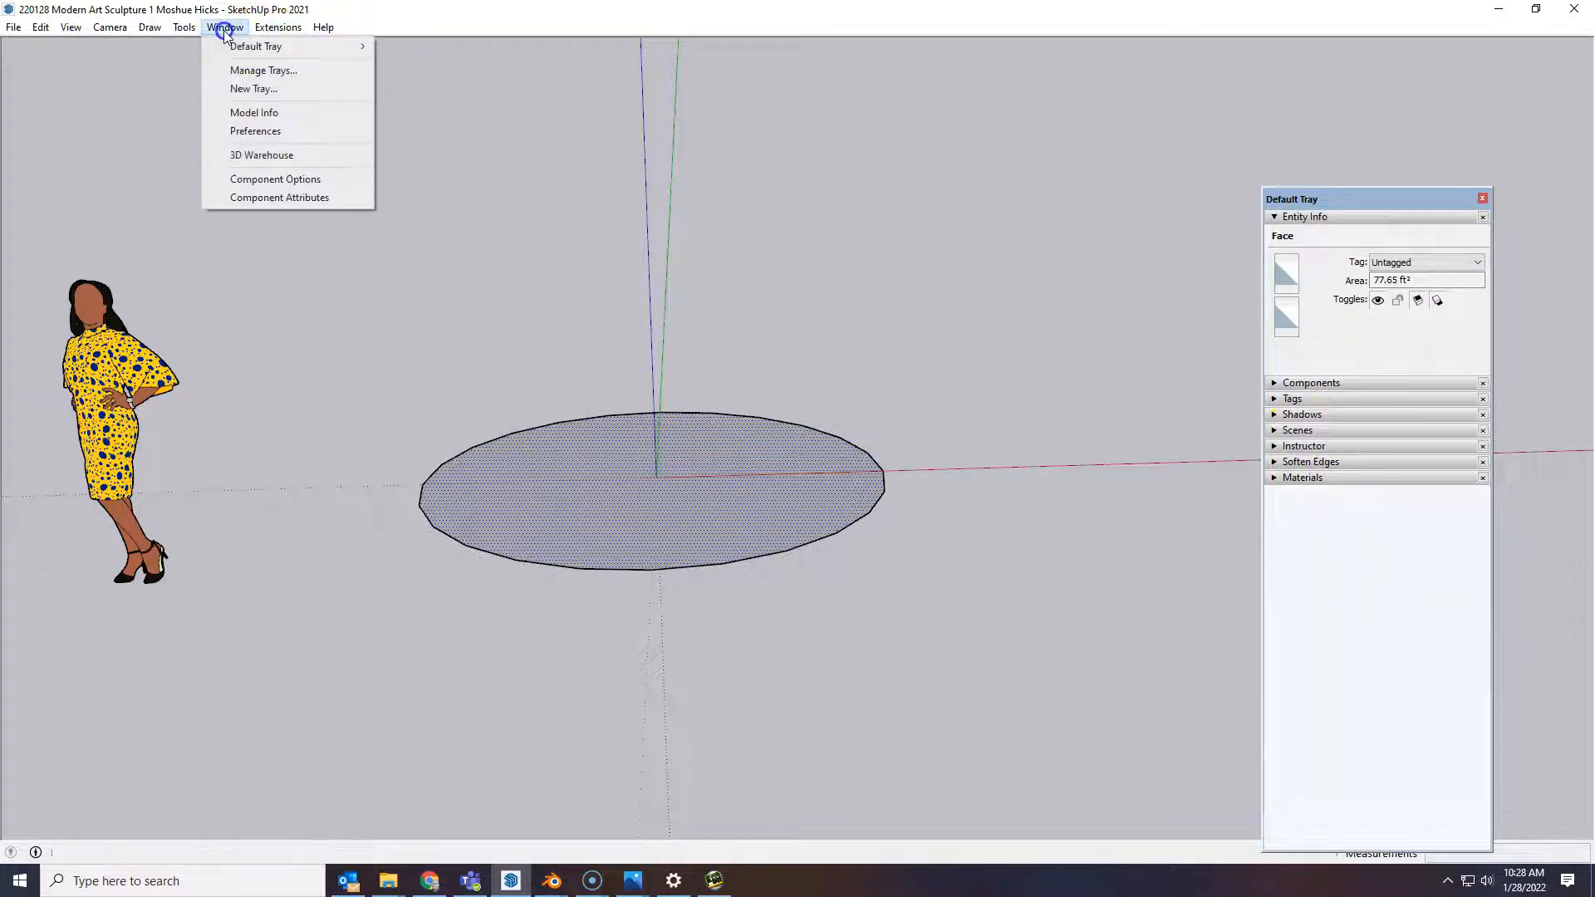
pyautogui.moveTo(274, 46)
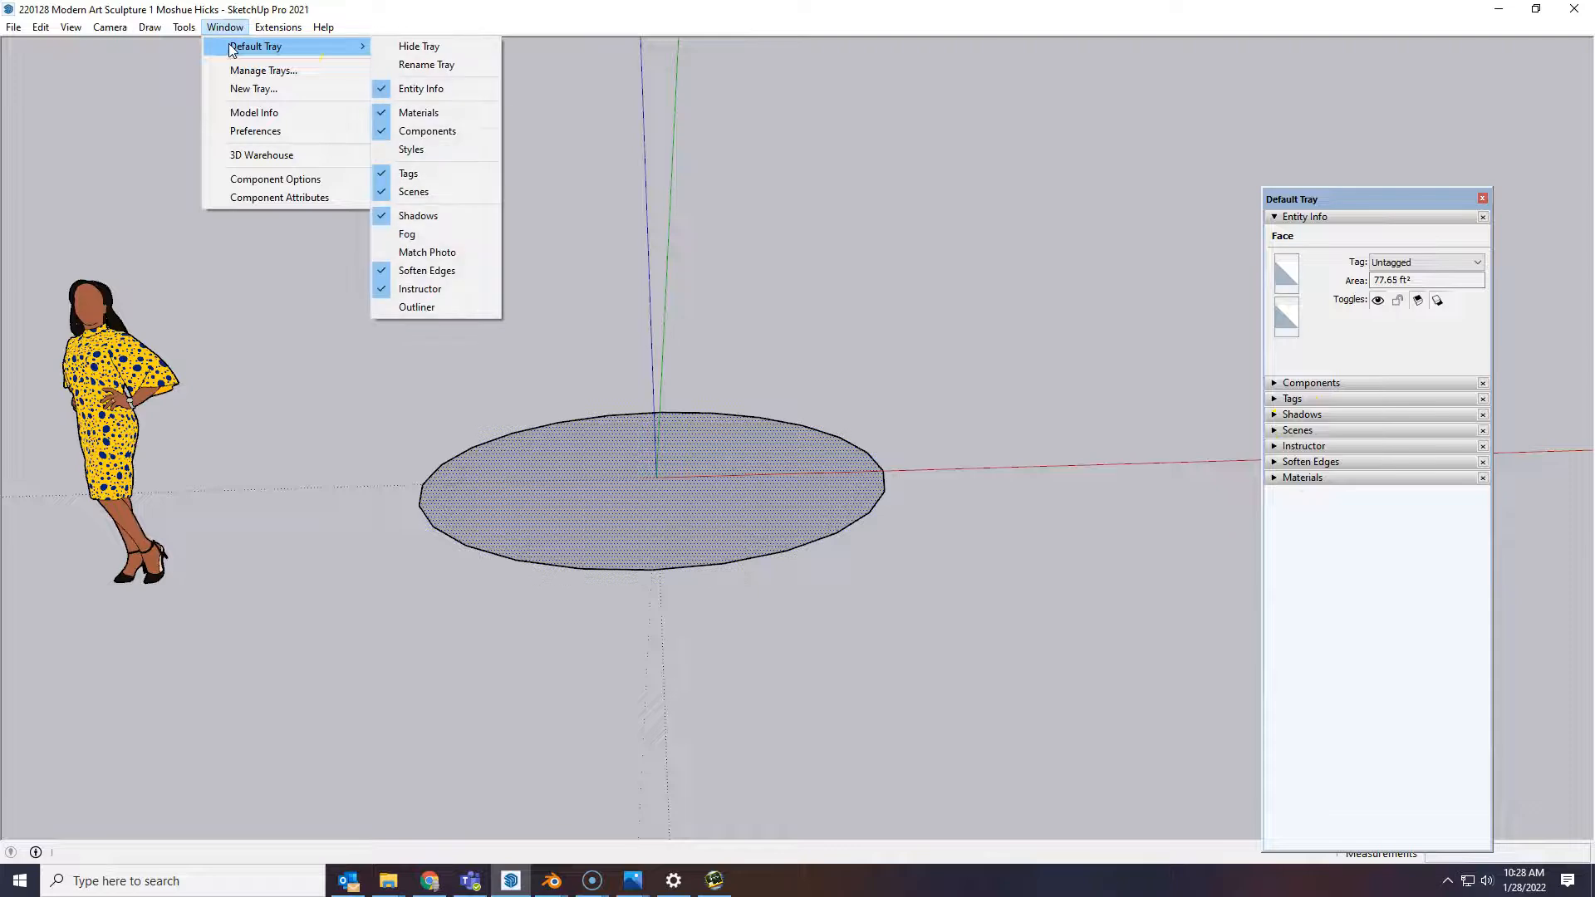
pyautogui.click(404, 150)
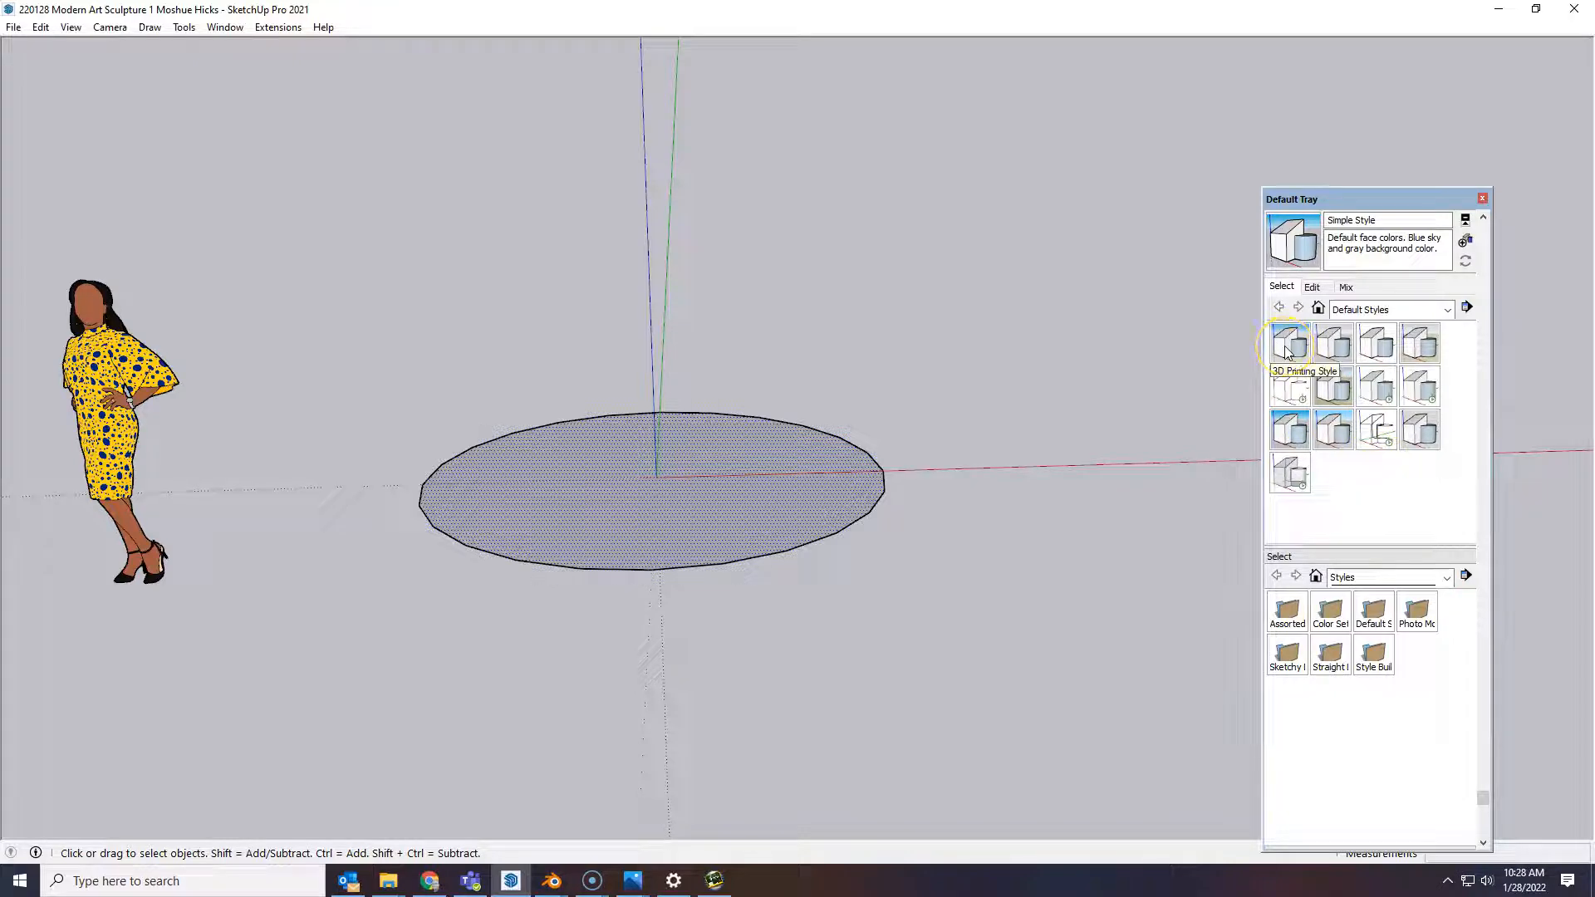
# - Edit the current style's face settings and change the back face color to bright red
pyautogui.click(1312, 286)
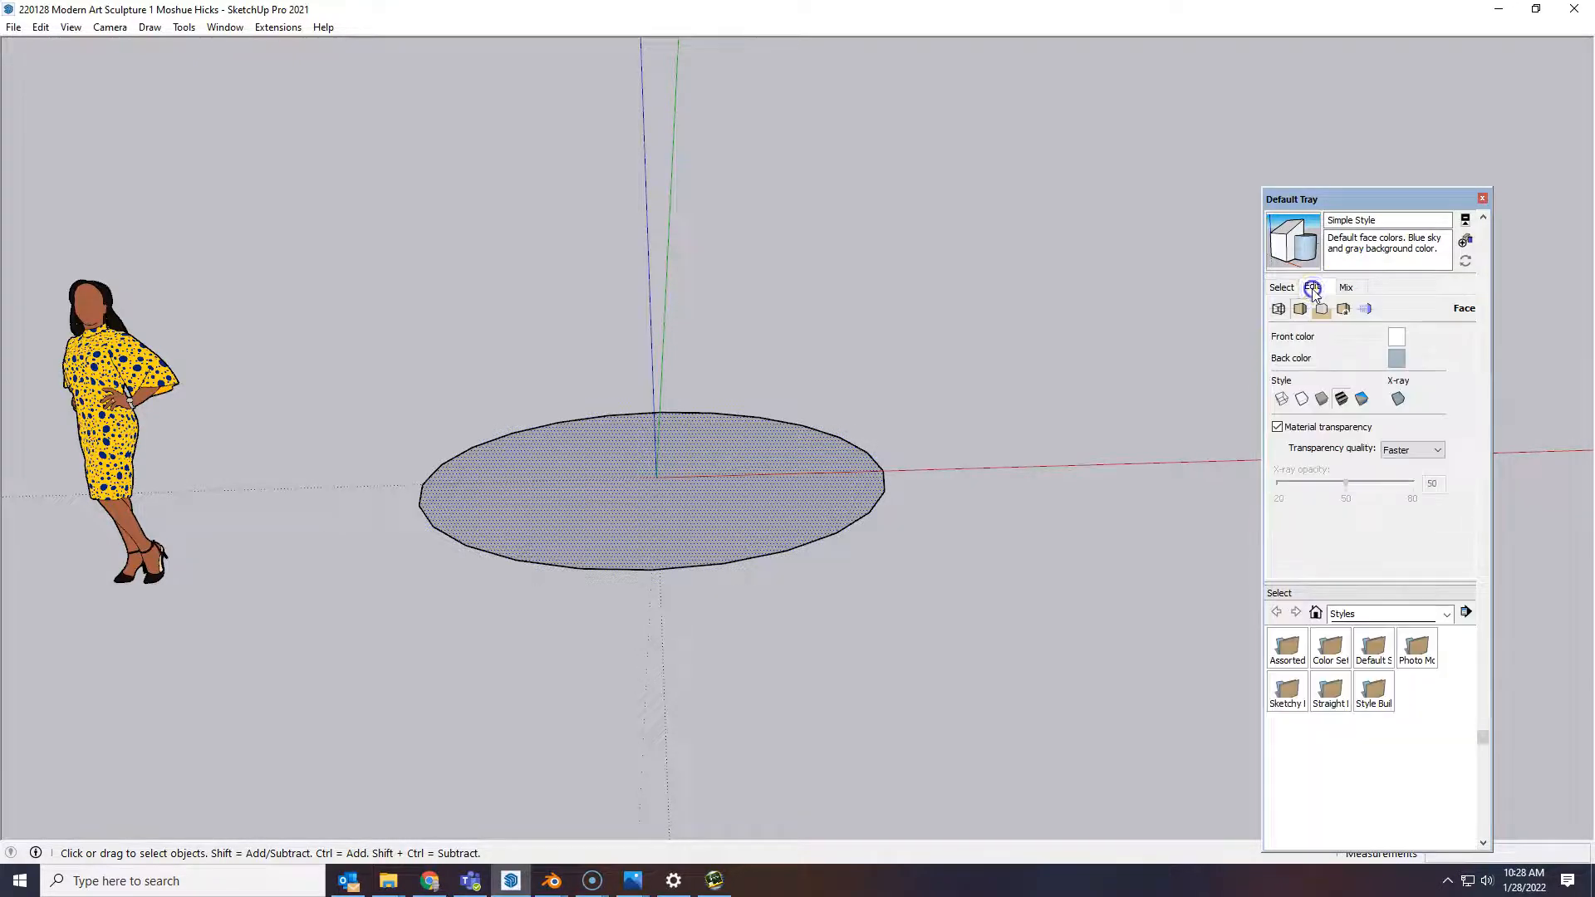
pyautogui.click(1401, 363)
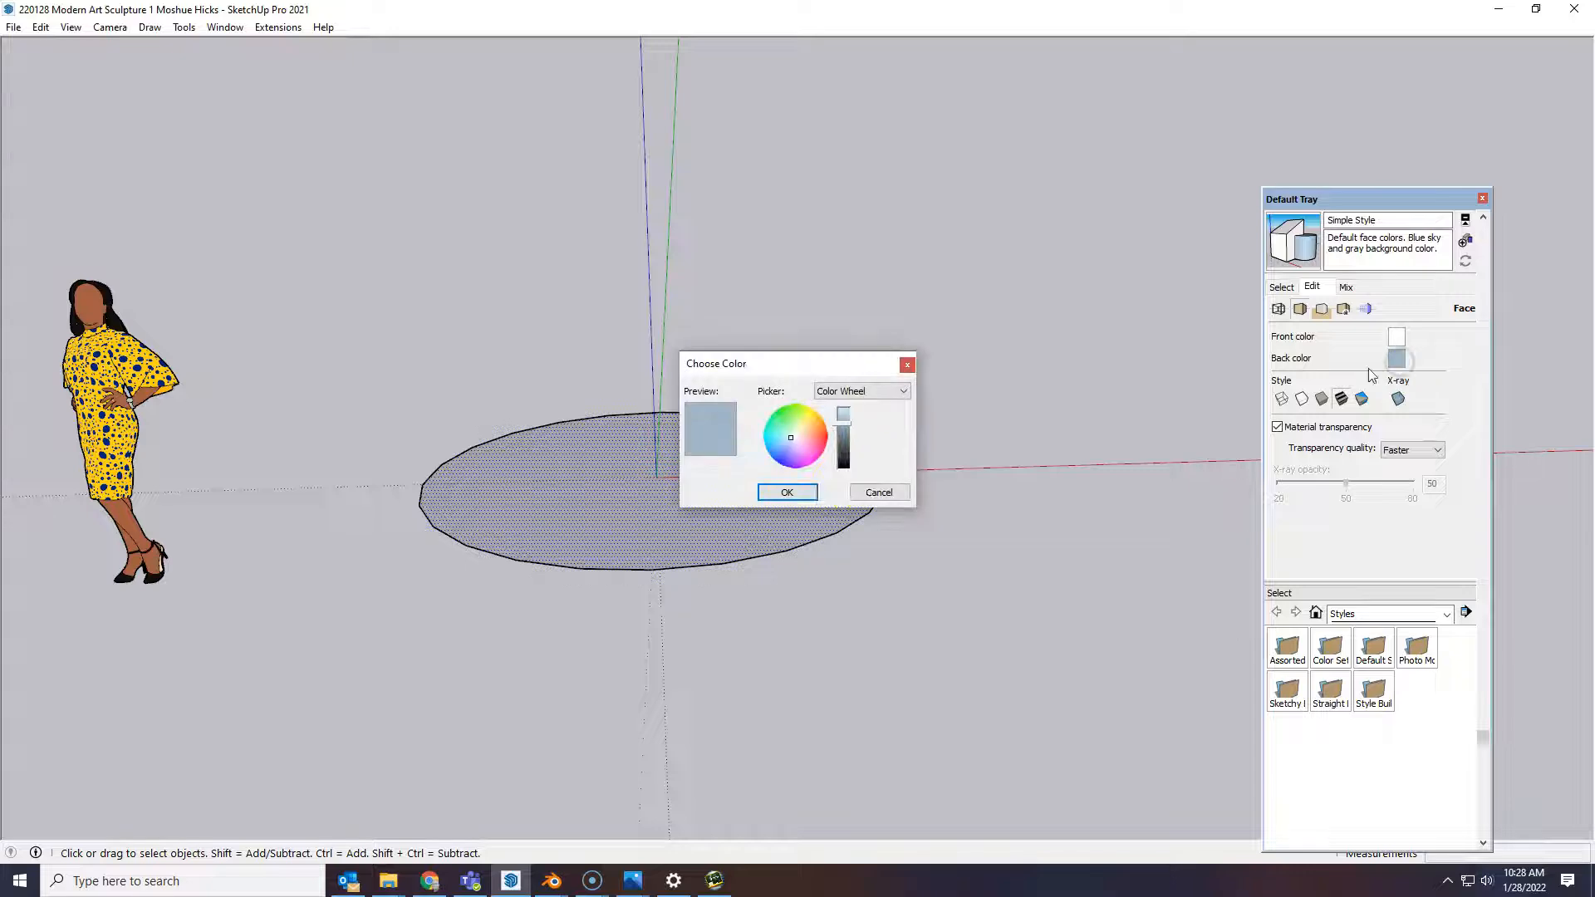
pyautogui.click(822, 440)
pyautogui.click(844, 424)
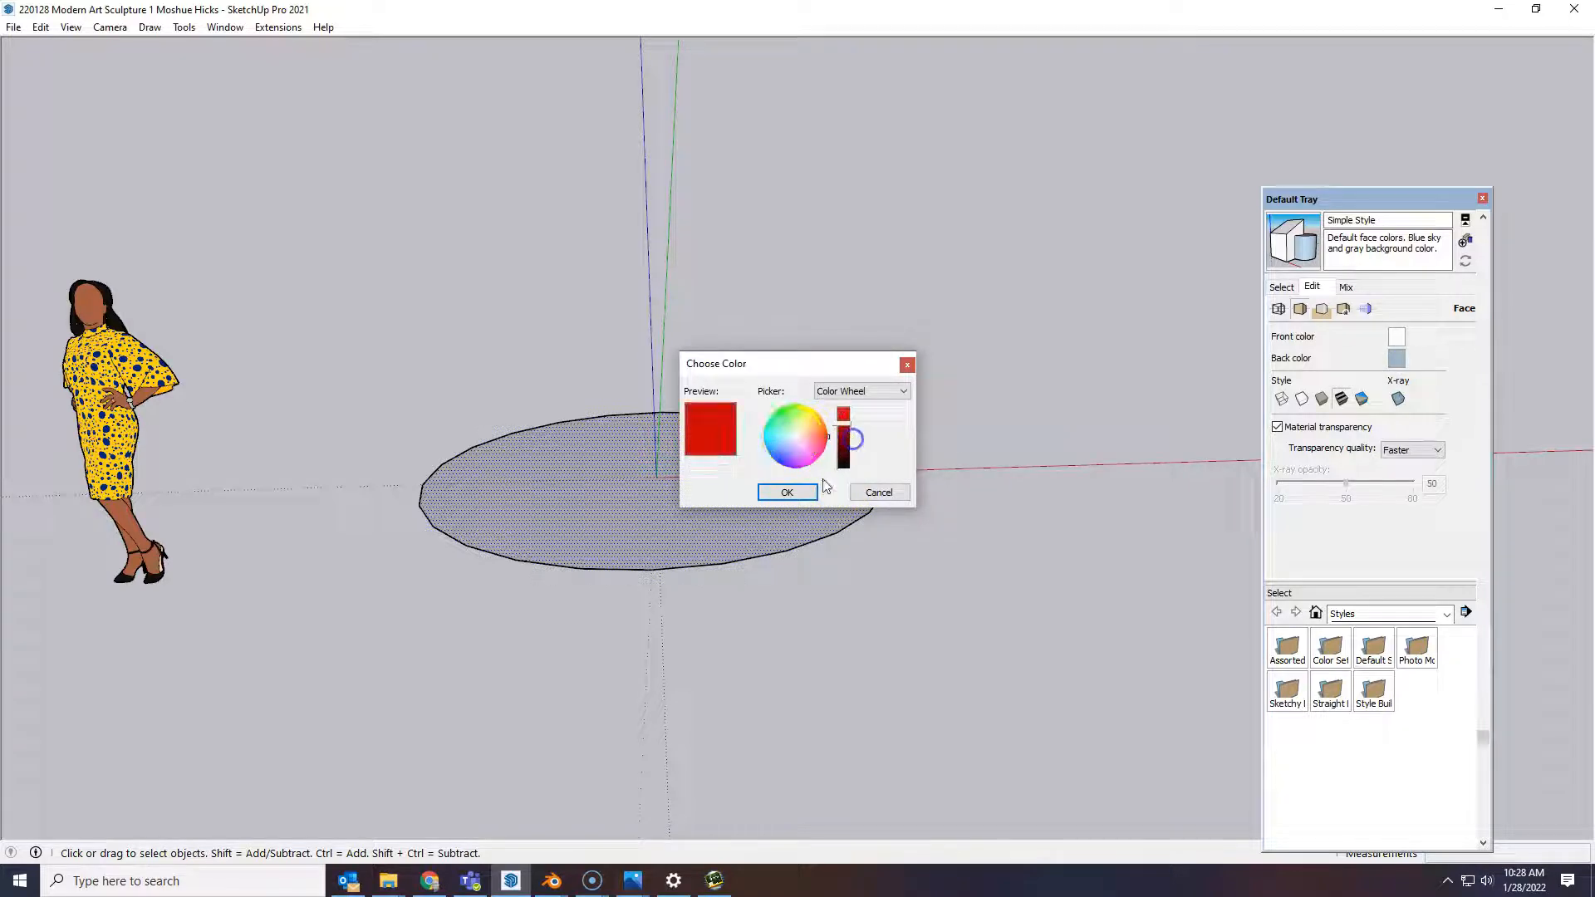
pyautogui.click(789, 491)
# - Push/Pull the circle's face upward to form a thin round base disc
pyautogui.moveTo(805, 477)
pyautogui.mouseDown(button='middle')
pyautogui.moveTo(776, 242)
pyautogui.moveTo(718, 52)
pyautogui.moveTo(776, 520)
pyautogui.moveTo(789, 521)
pyautogui.mouseUp(button='middle')
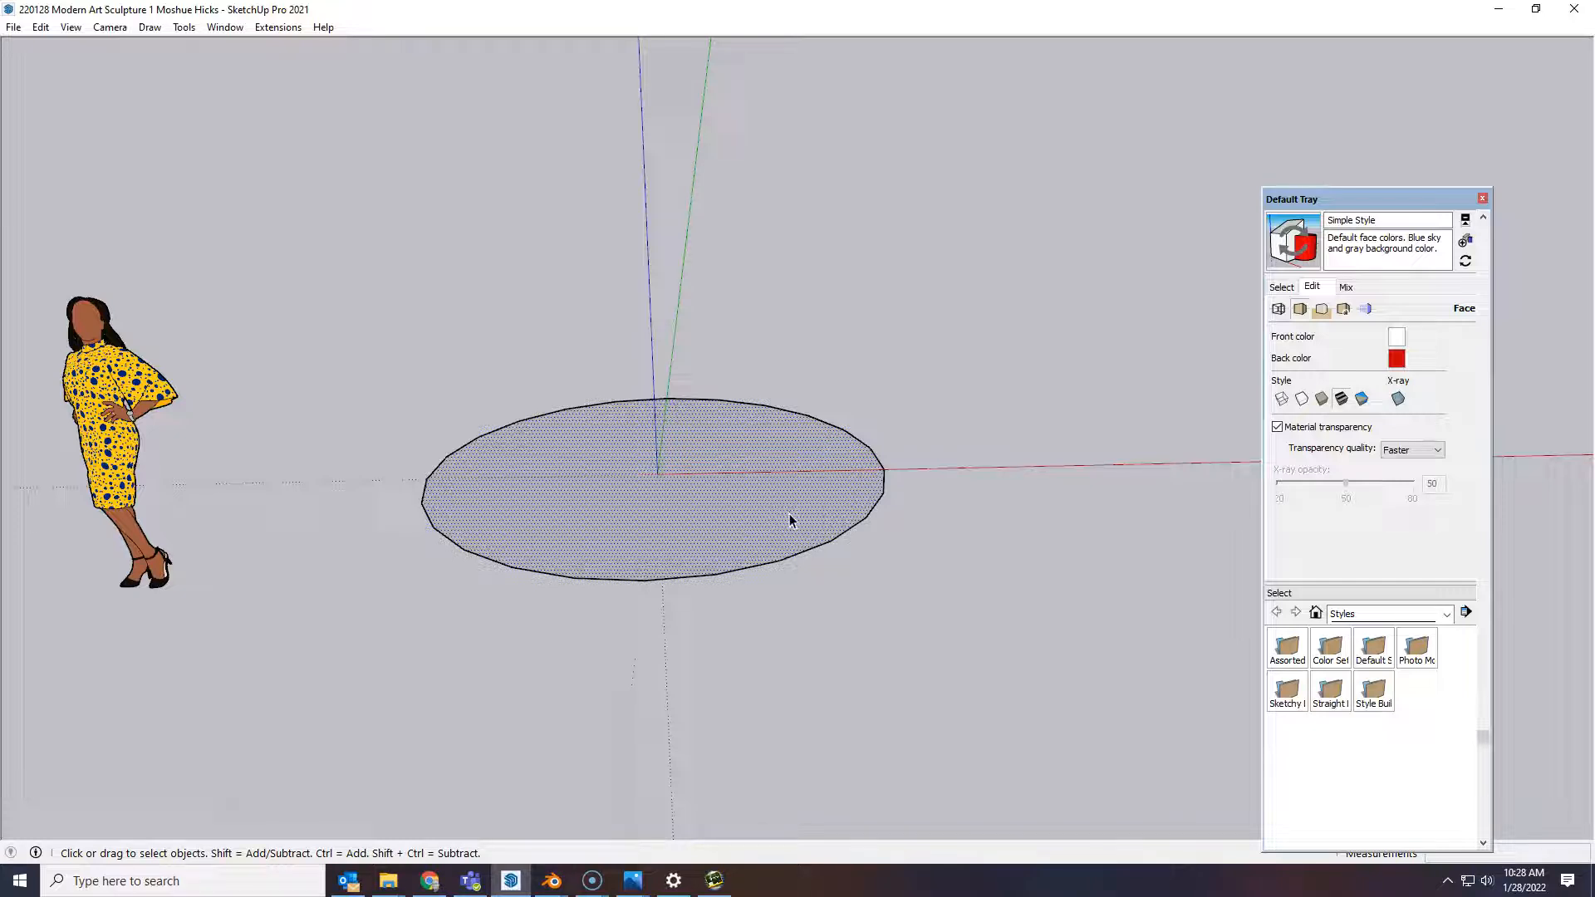
pyautogui.moveTo(755, 520)
pyautogui.mouseDown(button='middle')
pyautogui.moveTo(746, 280)
pyautogui.moveTo(771, 535)
pyautogui.mouseUp(button='middle')
pyautogui.scroll(2, 749, 524)
pyautogui.press('p')
pyautogui.click(769, 522)
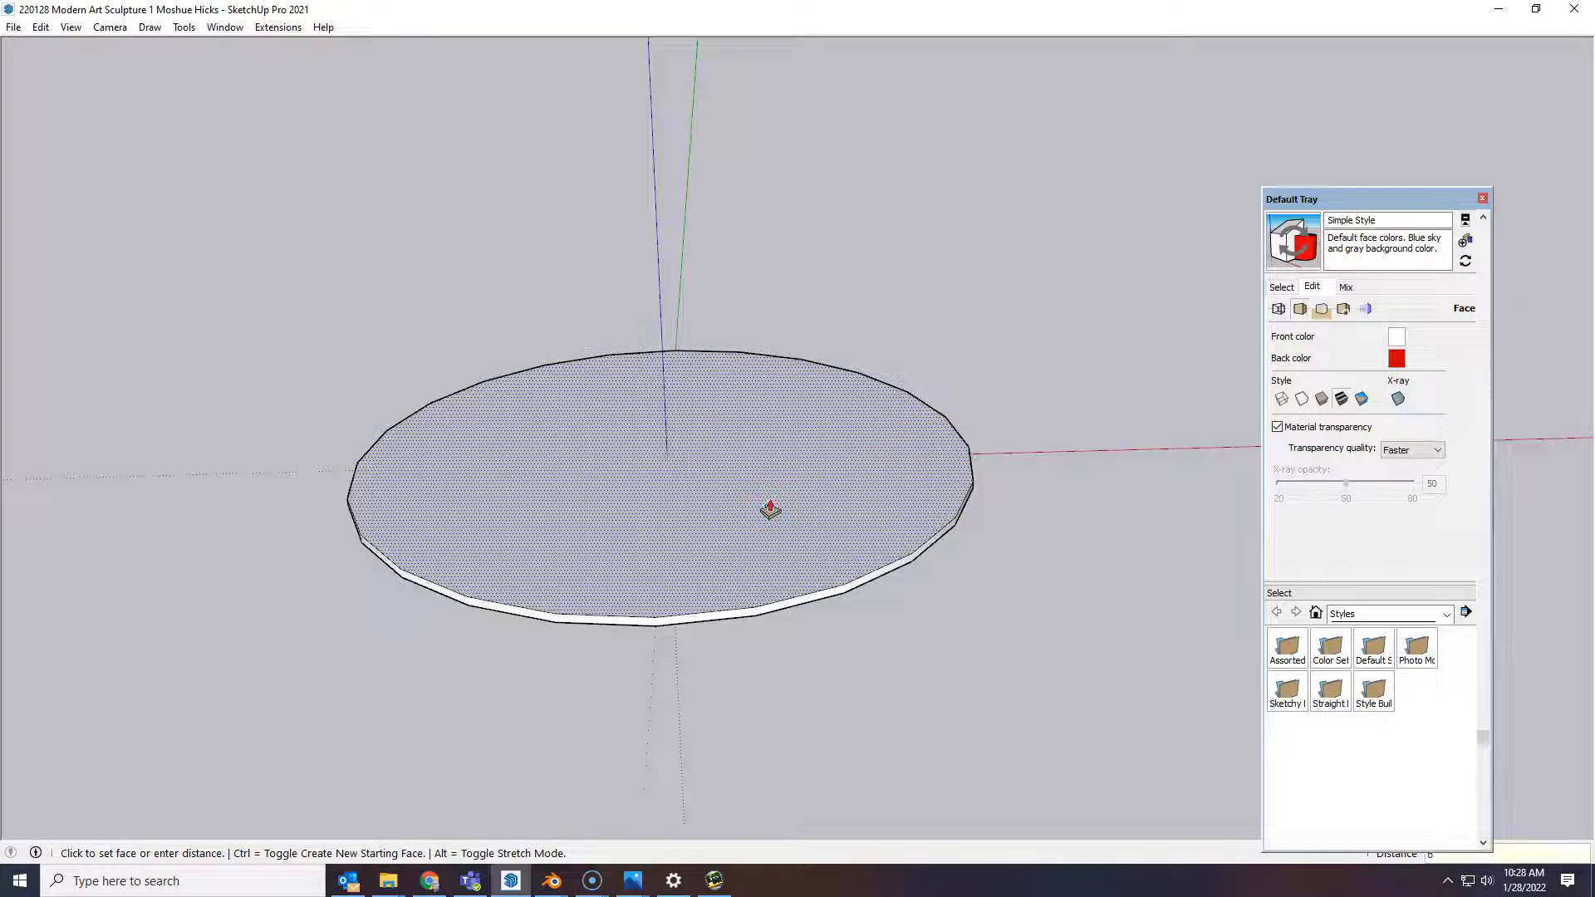
pyautogui.press('Return')
pyautogui.click(764, 508)
pyautogui.click(763, 528)
# - Draw a construction line across the full diameter of the disc's top face, between two opposite edge endpoints
pyautogui.moveTo(865, 697); pyautogui.dragTo(939, 774, button='middle')
pyautogui.press('c')
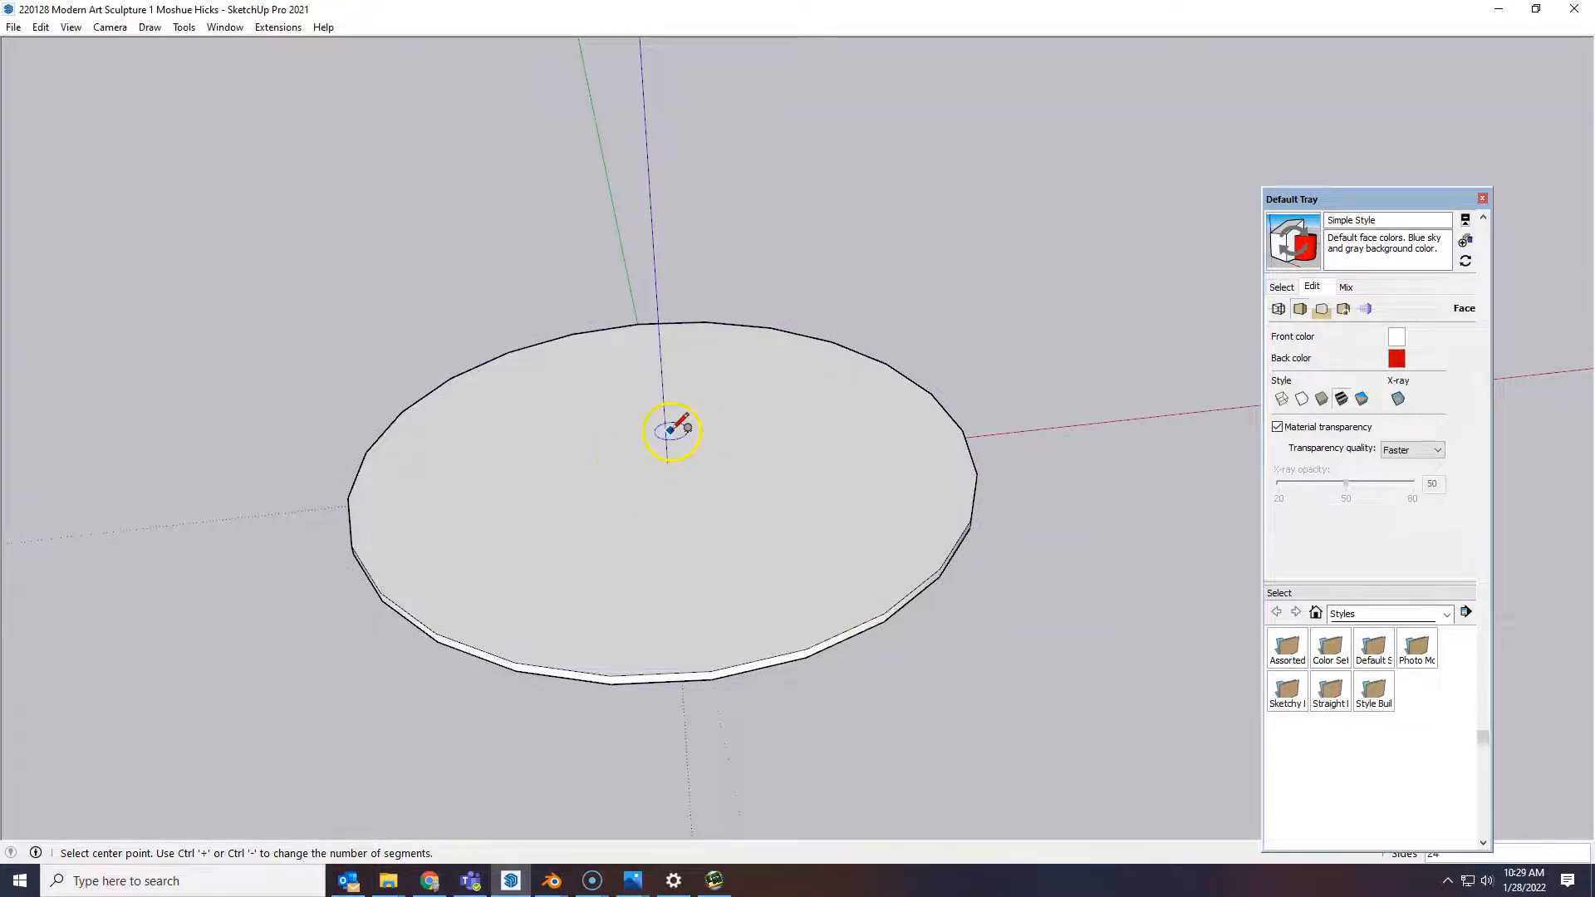
pyautogui.press('l')
pyautogui.click(667, 462)
pyautogui.click(367, 452)
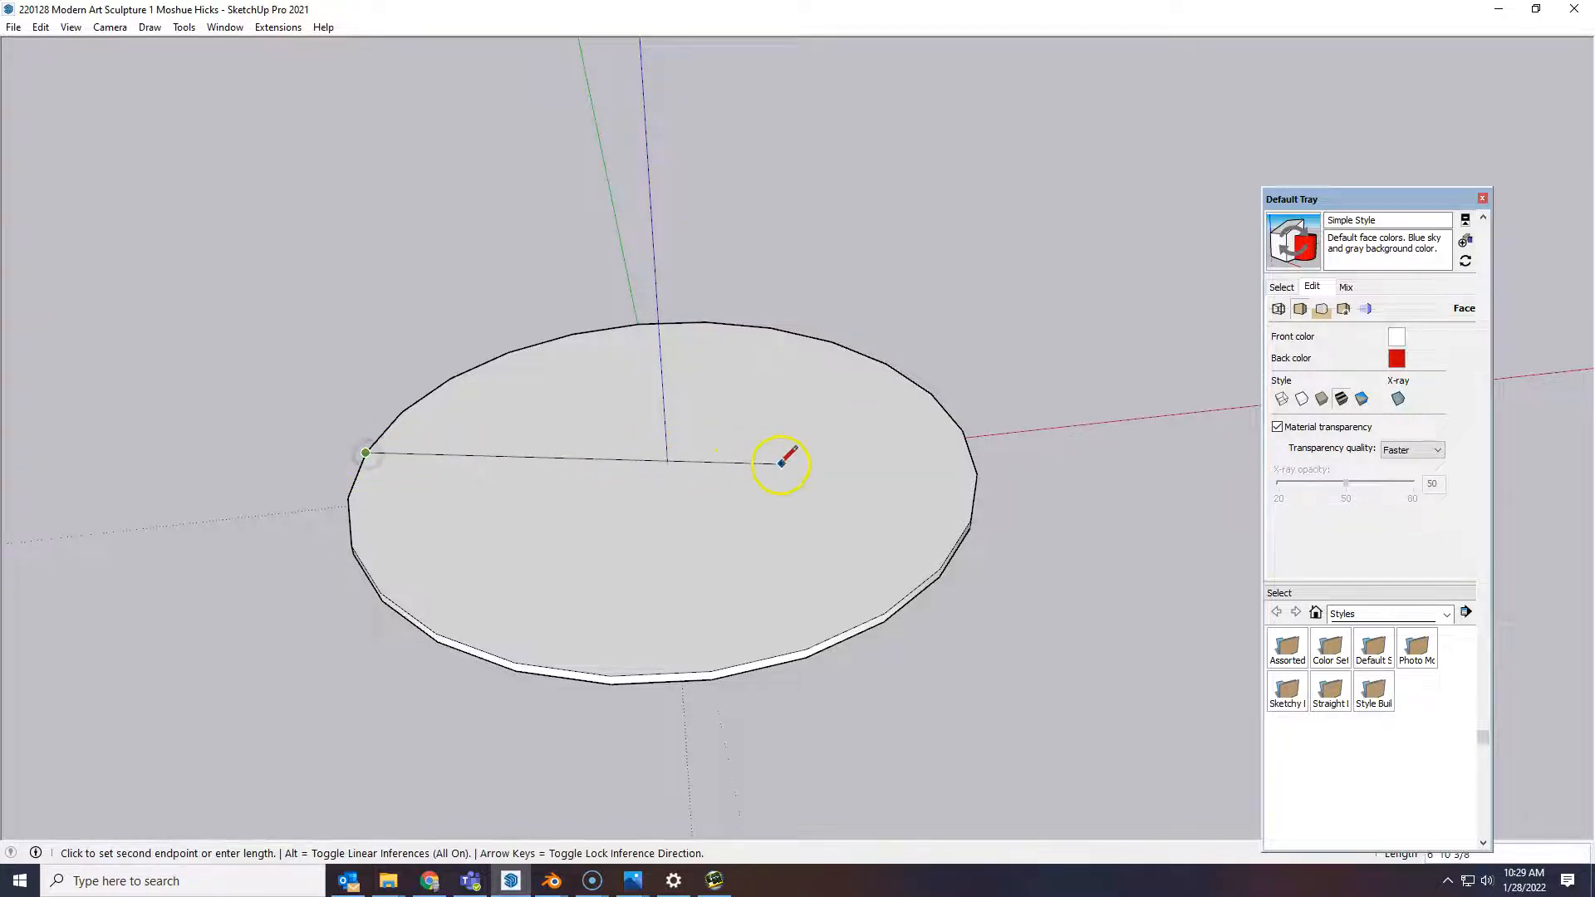
pyautogui.click(977, 474)
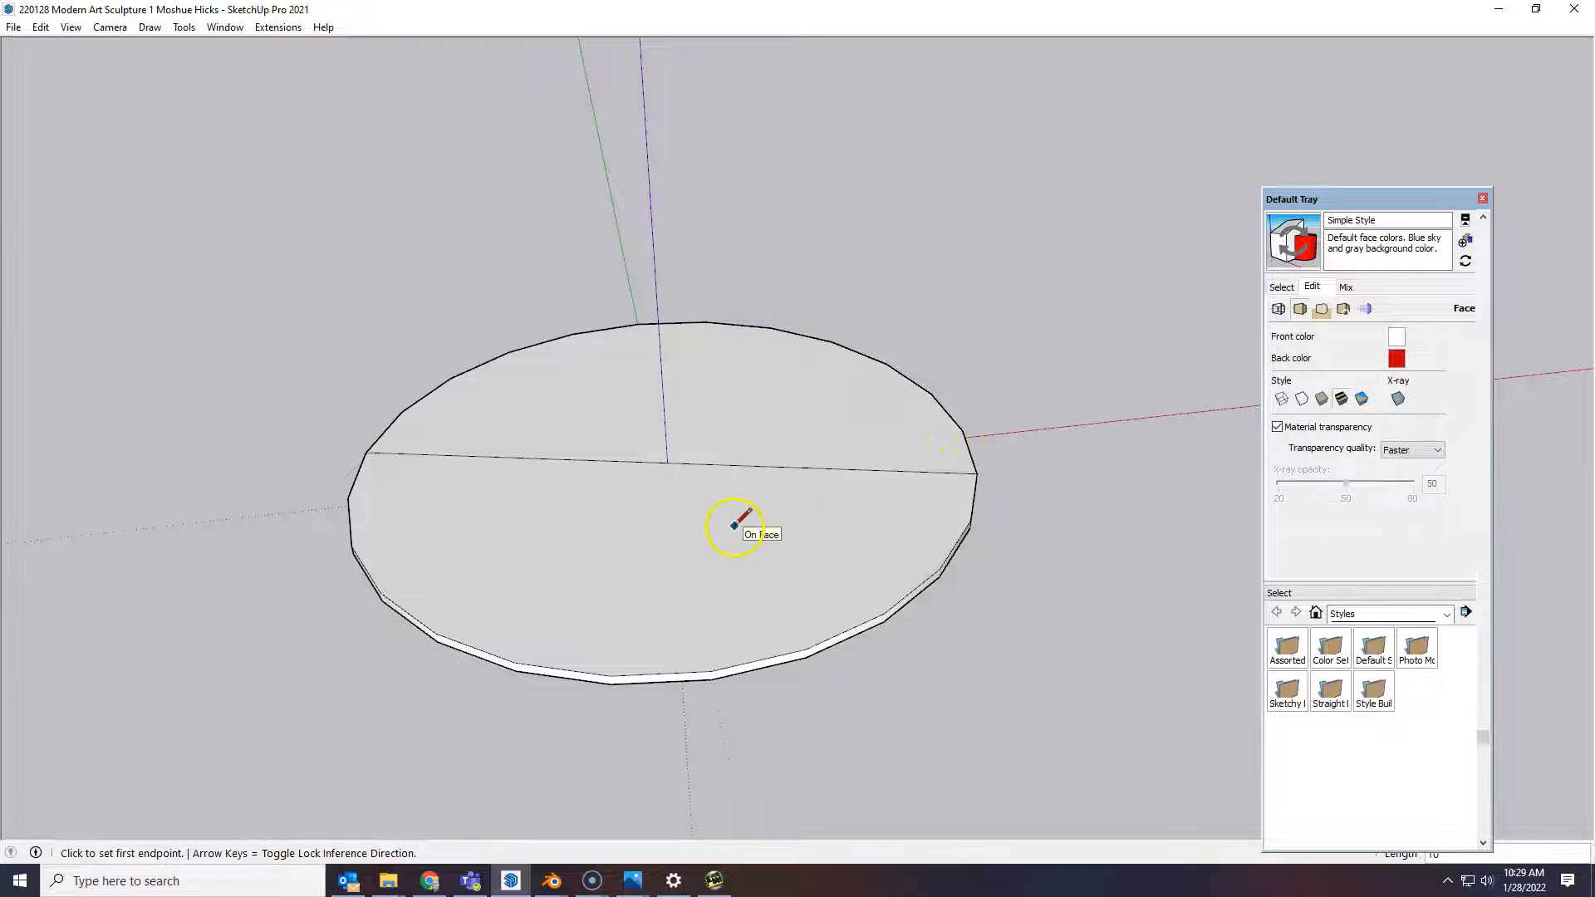
# - Draw a concentric circle with a 4' radius on the disc's top face, centred on the diameter line's midpoint
pyautogui.press('c')
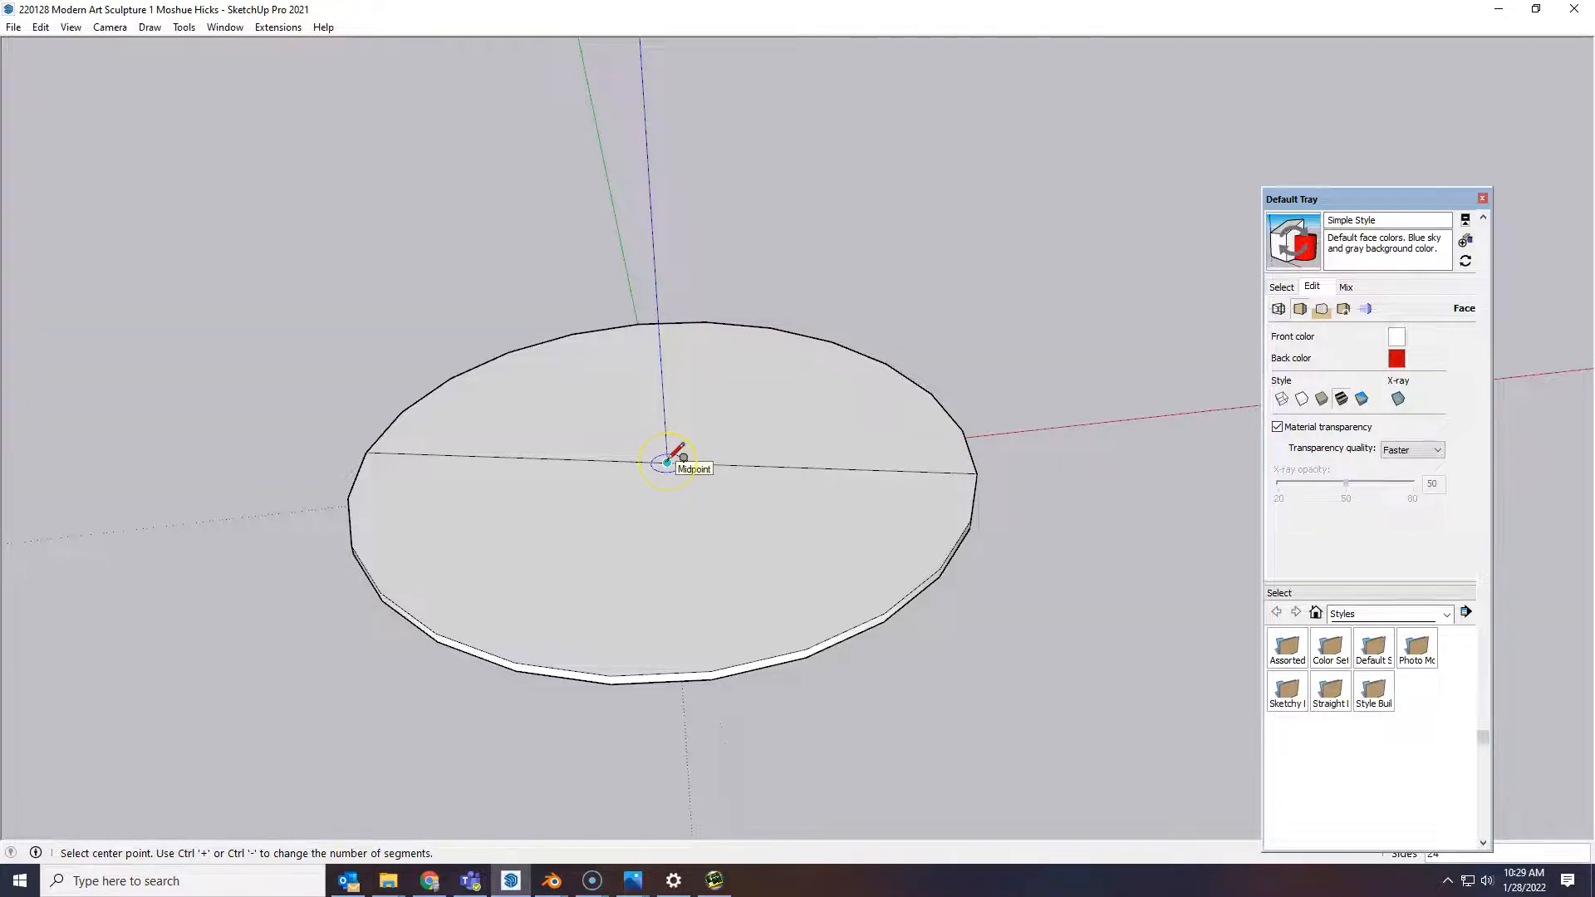
pyautogui.click(667, 462)
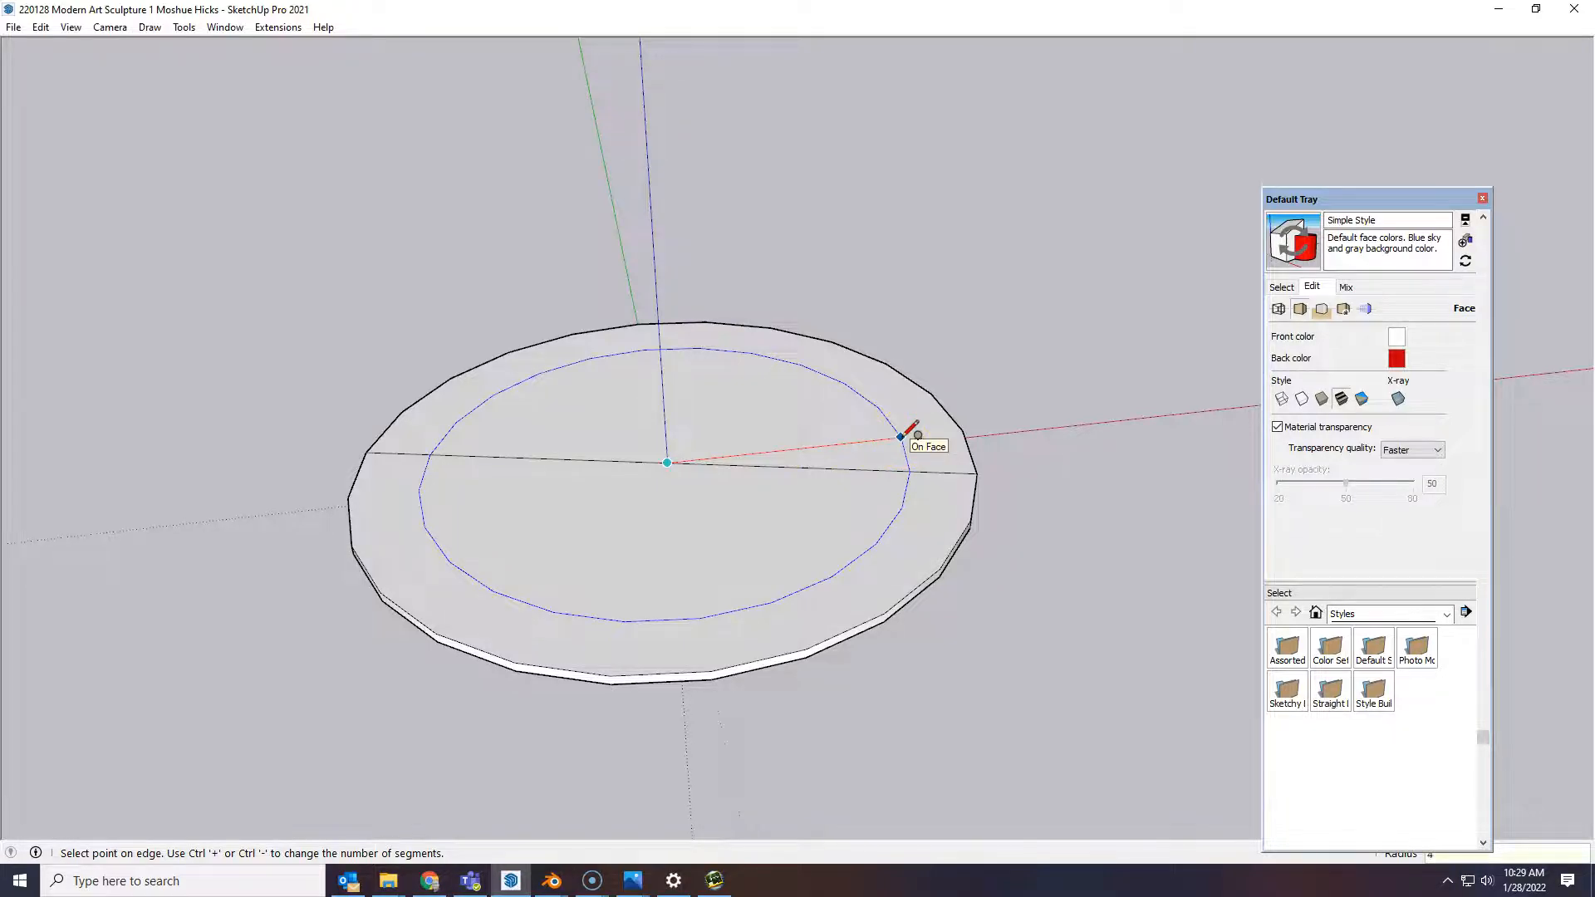
pyautogui.click(901, 437)
pyautogui.press('space')
# - Erase all segments of the diameter line from the disc's top face, keeping both circles
pyautogui.press('e')
pyautogui.click(410, 455)
pyautogui.click(551, 458)
pyautogui.click(947, 472)
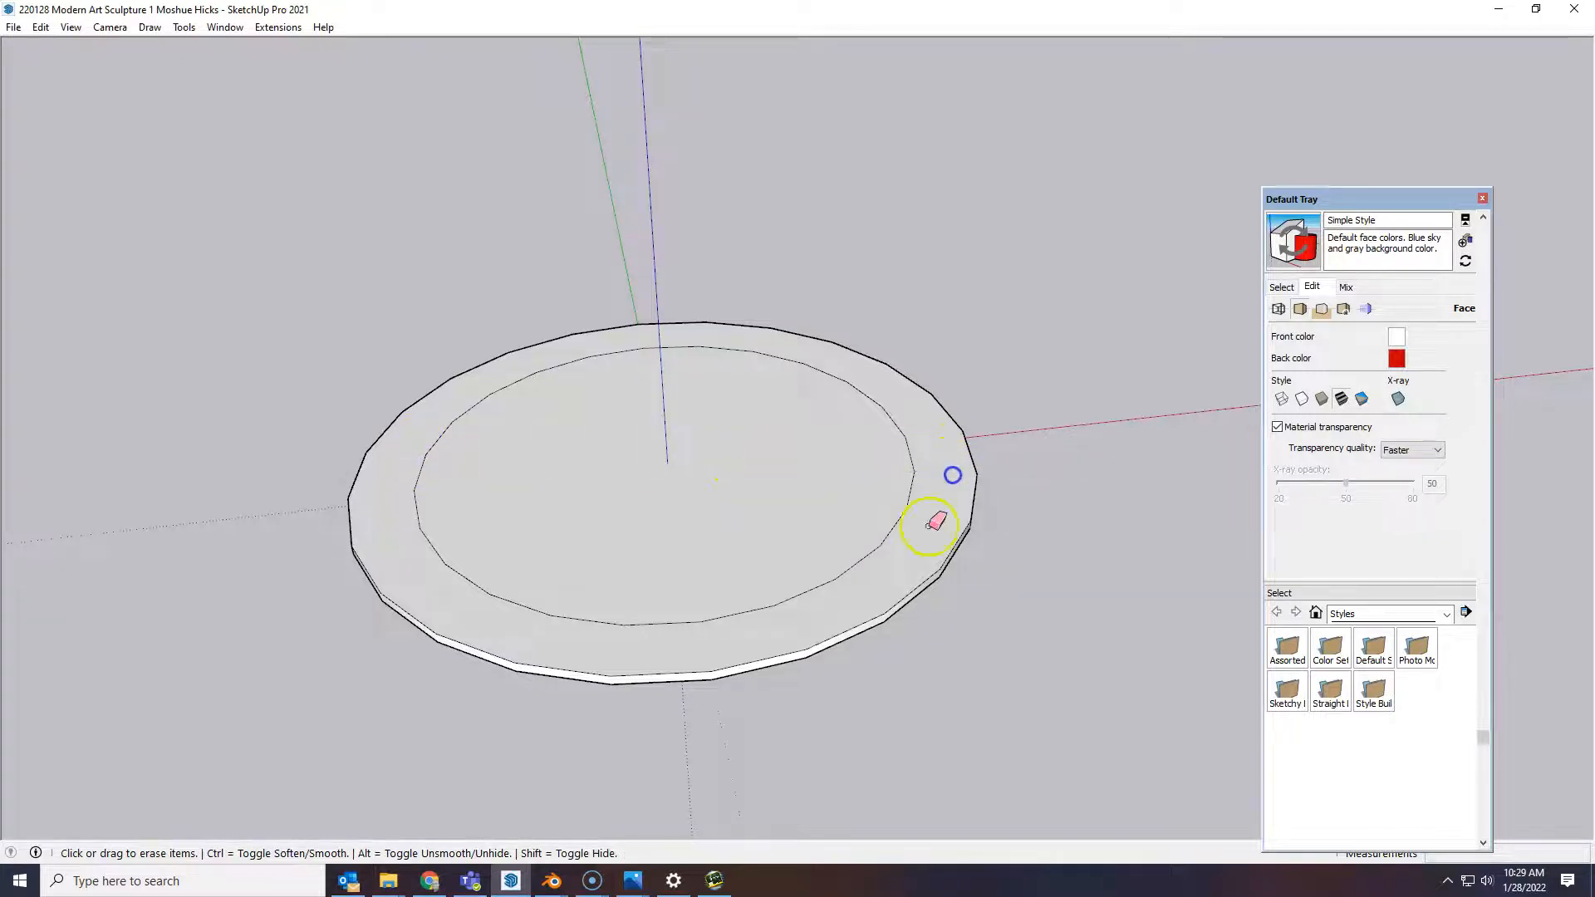
# - Push/Pull the inner circle's face up about 3' to form a cylinder on the base disc
pyautogui.press('space')
pyautogui.click(737, 473)
pyautogui.press('p')
pyautogui.moveTo(758, 515); pyautogui.dragTo(738, 320)
pyautogui.moveTo(839, 471); pyautogui.dragTo(918, 278, button='middle')
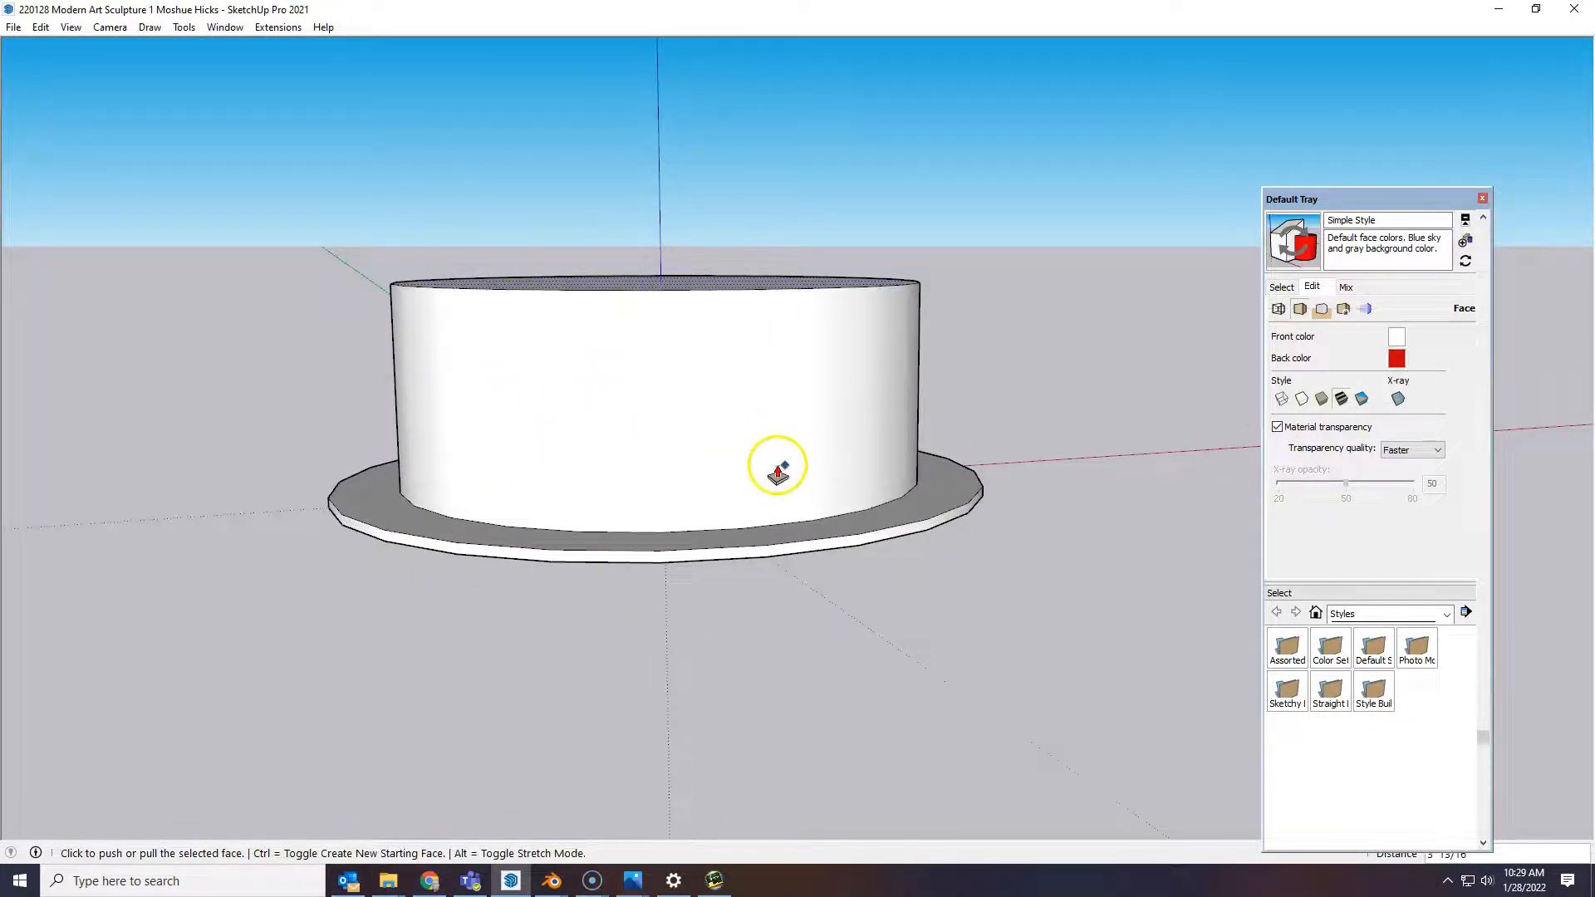
# - Offset the cylinder's top edge inward to form a smaller concentric circle on the top face
pyautogui.moveTo(780, 331); pyautogui.dragTo(774, 441, button='middle')
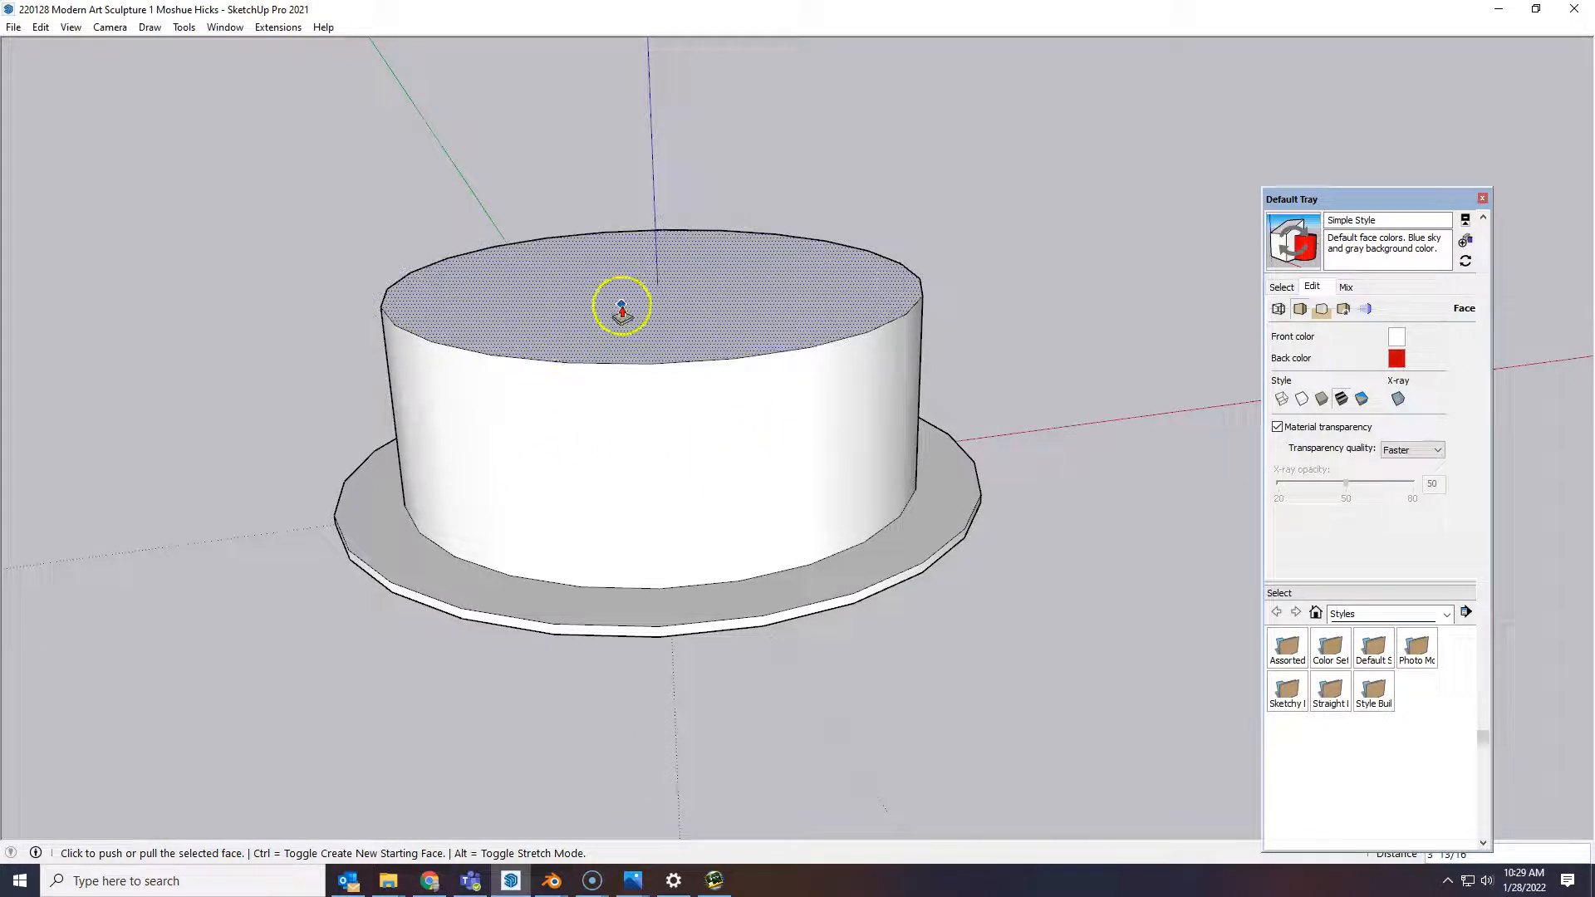
pyautogui.press('f')
pyautogui.click(752, 240)
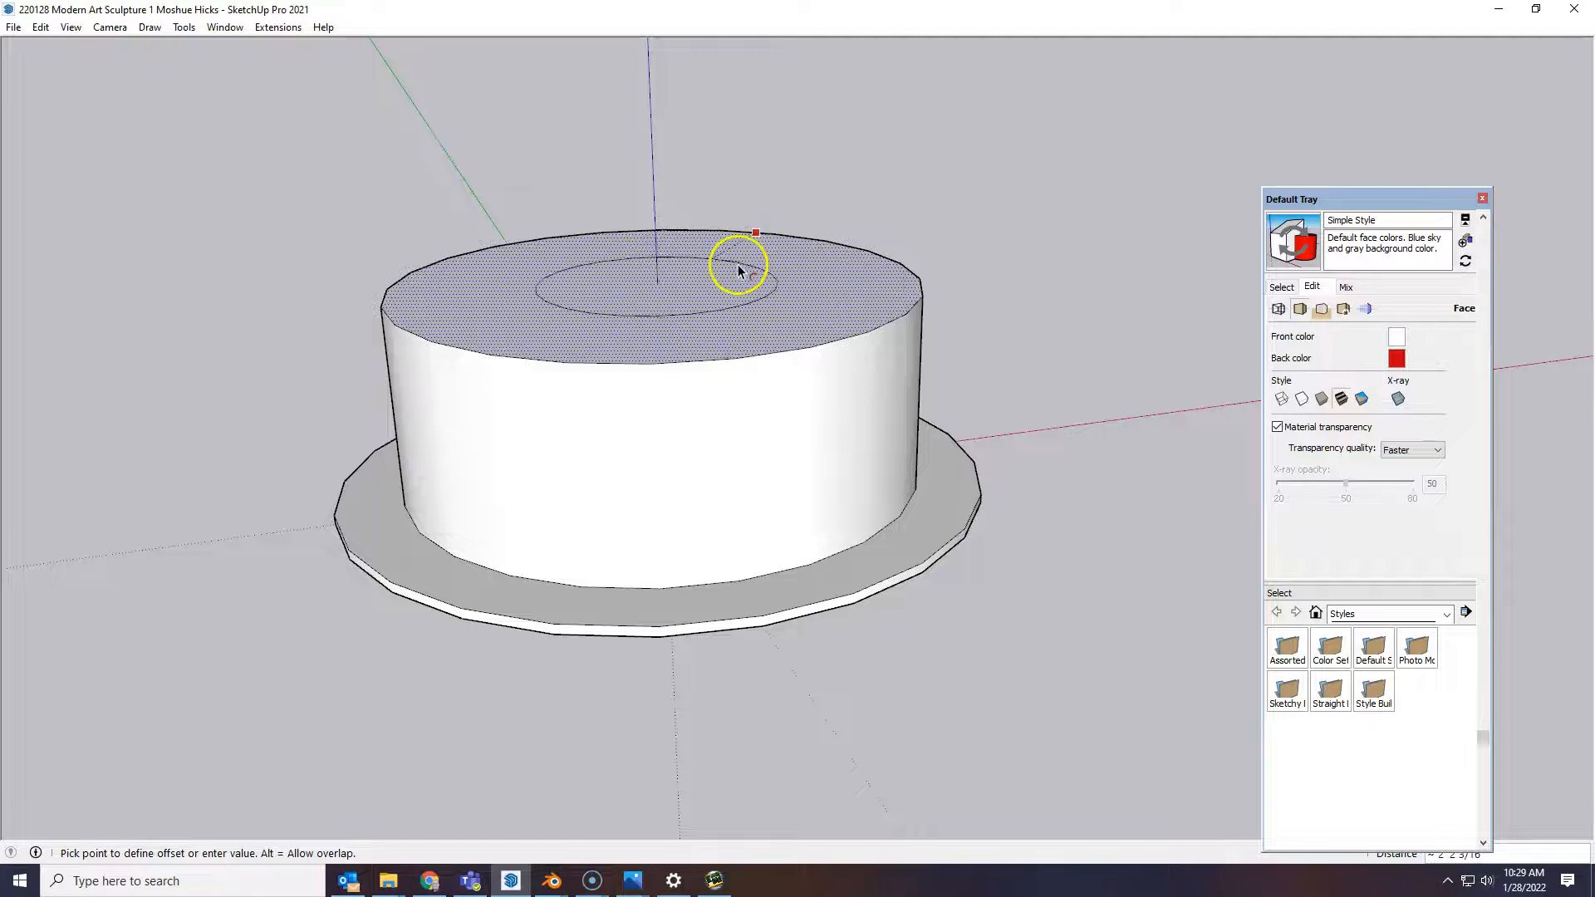
pyautogui.click(798, 262)
# - Push/Pull the inner circle's face down about 1' 5" and deepen it further, hollowing the cylinder into a basin
pyautogui.press('space')
pyautogui.click(665, 299)
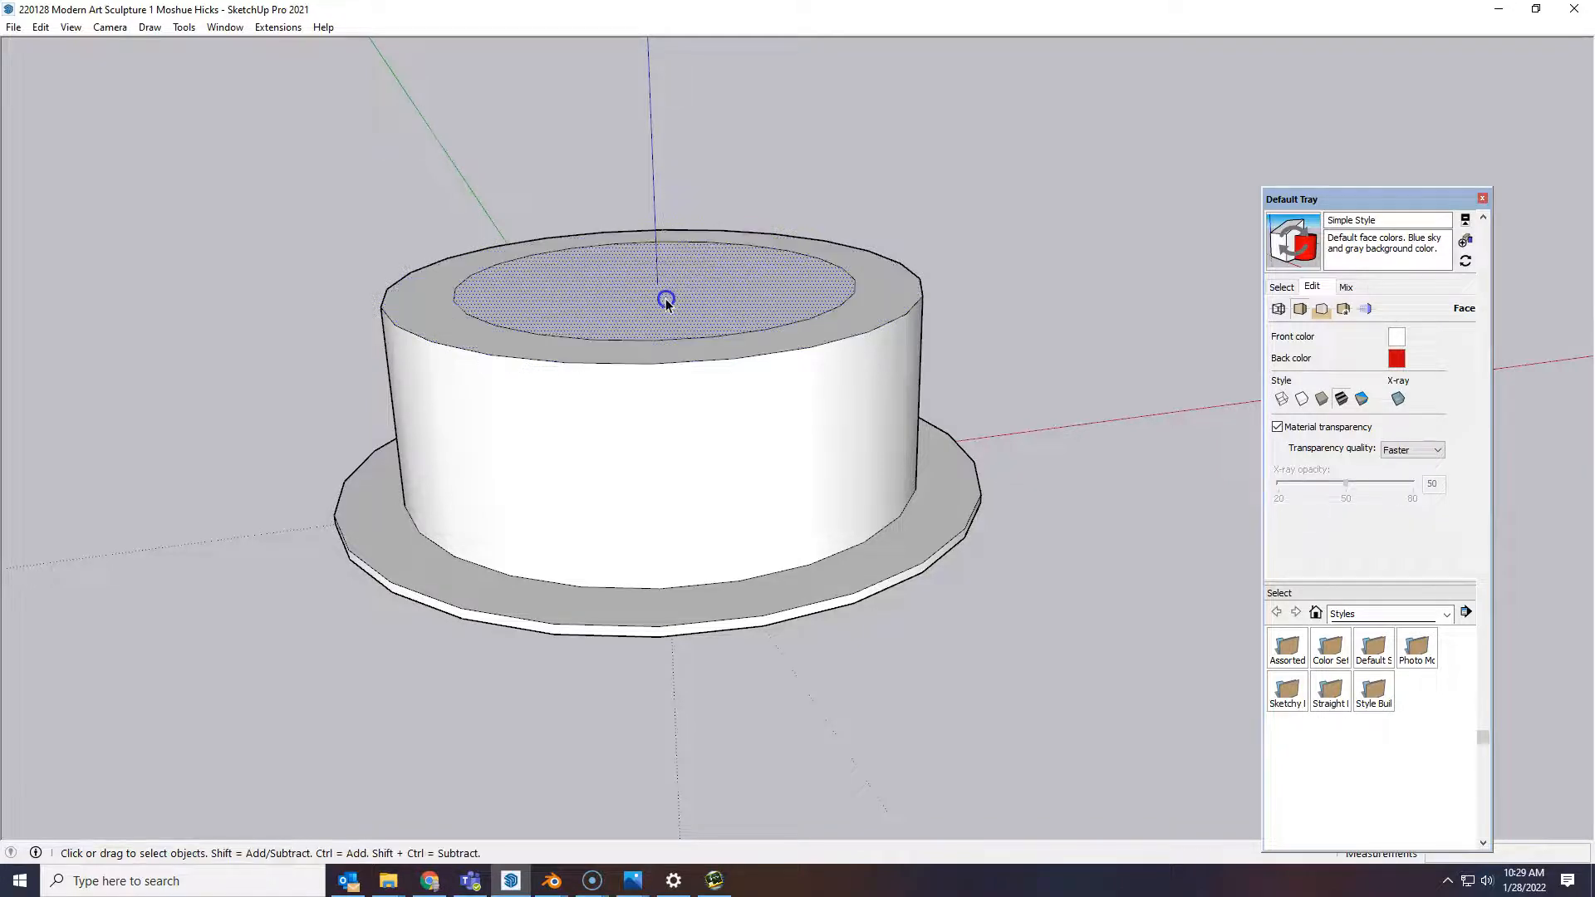
pyautogui.press('p')
pyautogui.click(668, 319)
pyautogui.click(718, 356)
pyautogui.moveTo(718, 356); pyautogui.dragTo(748, 292, button='middle')
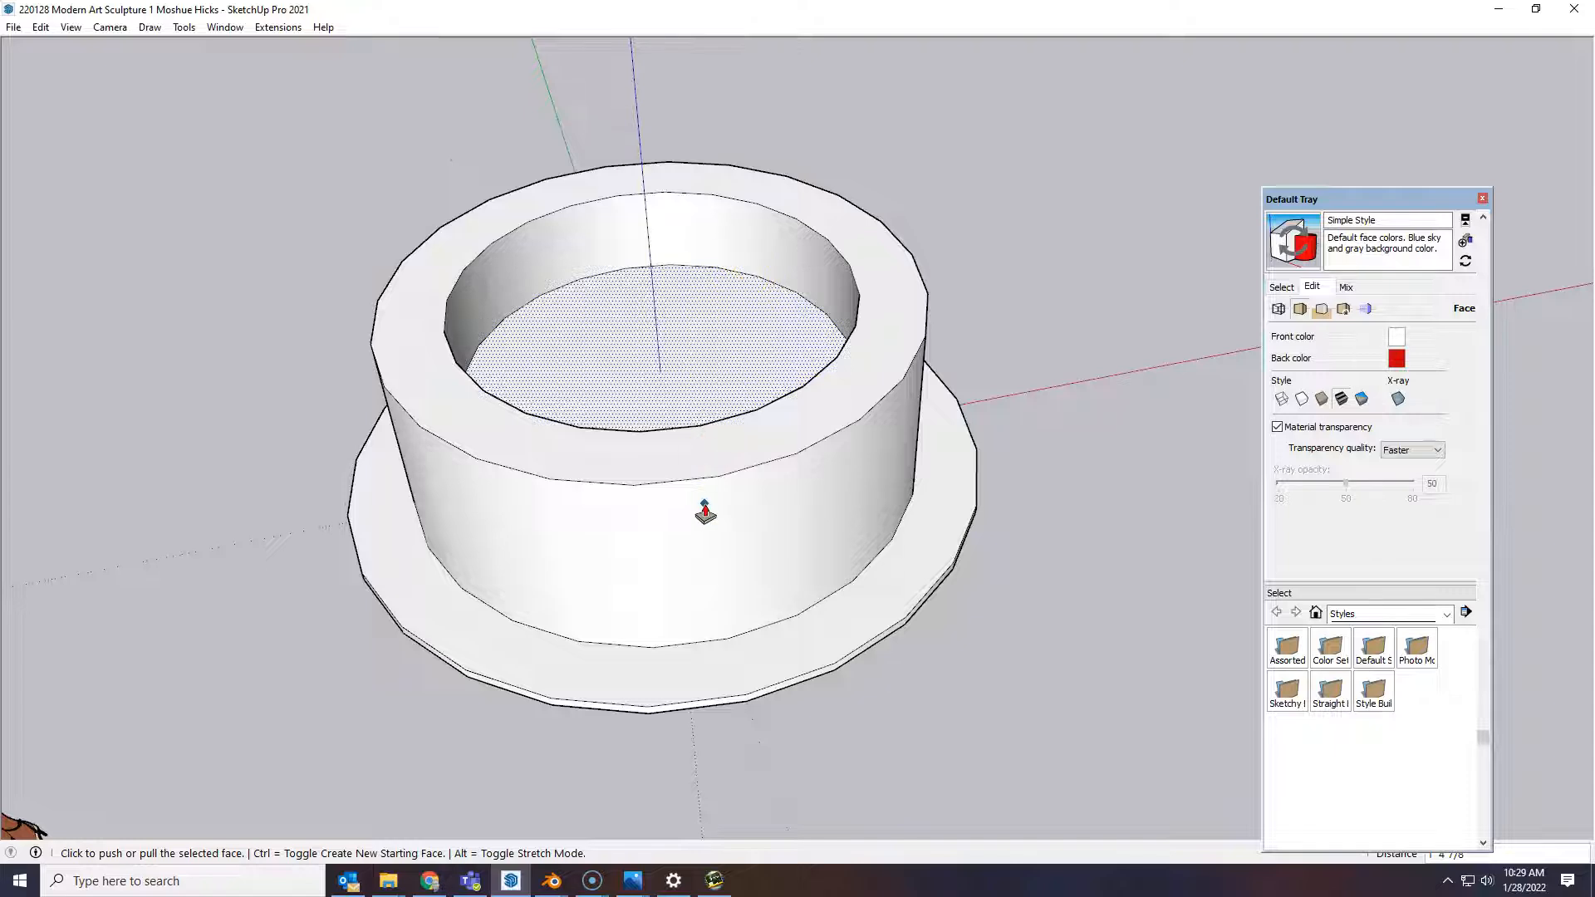
pyautogui.click(735, 339)
pyautogui.click(740, 368)
pyautogui.moveTo(755, 312); pyautogui.dragTo(733, 522, button='middle')
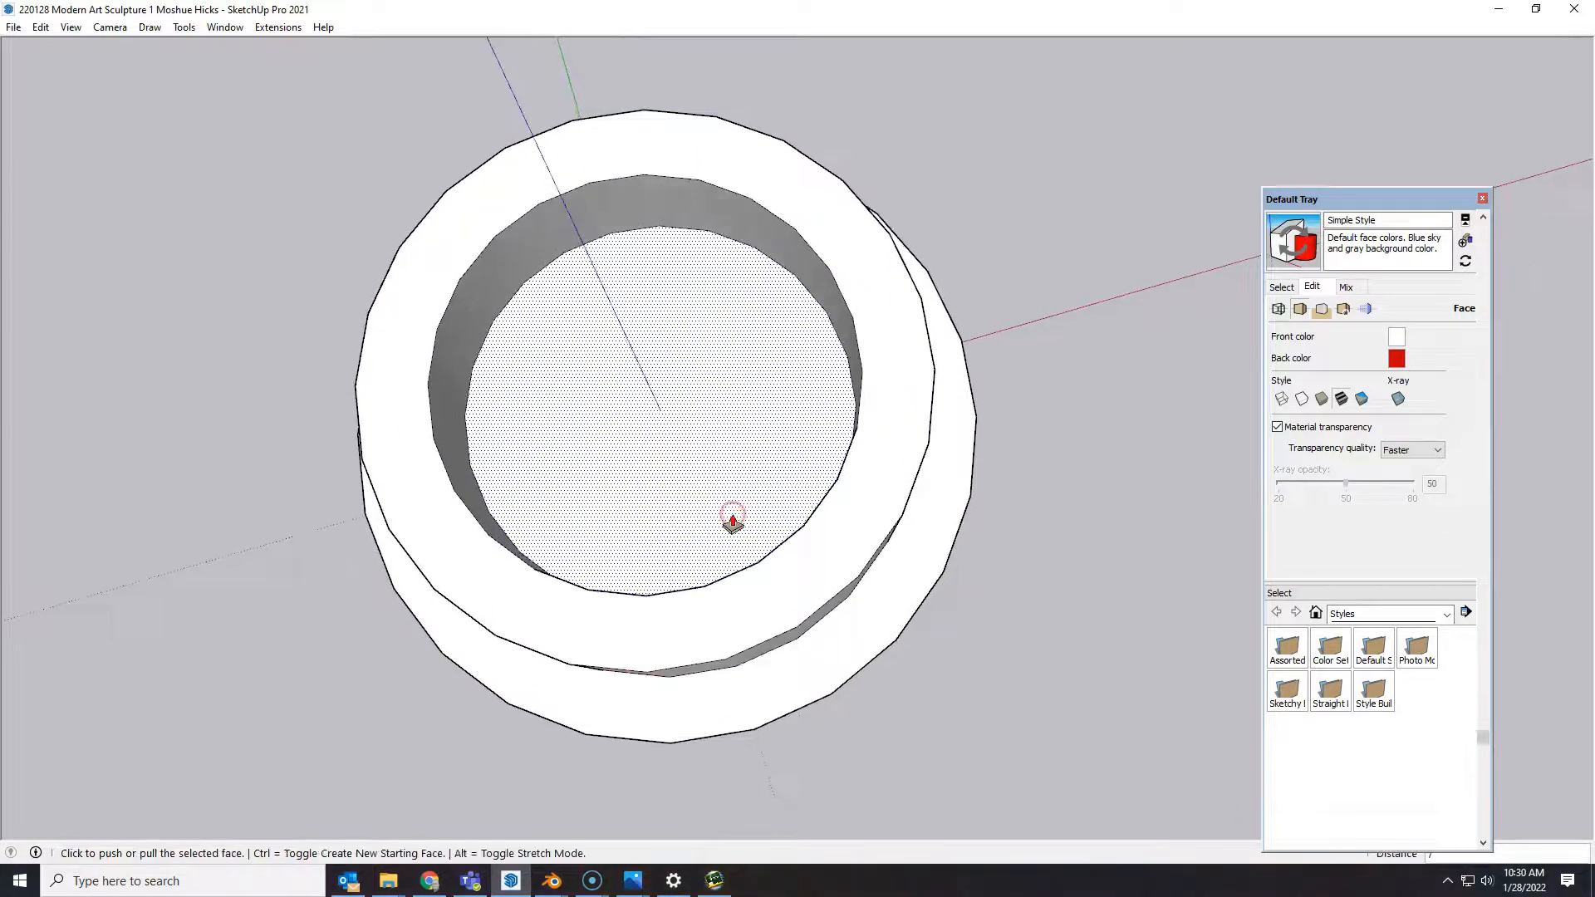
# - Draw four adjacent radial lines across the ring's top face, connecting matching outer and inner edge endpoints
pyautogui.press('l')
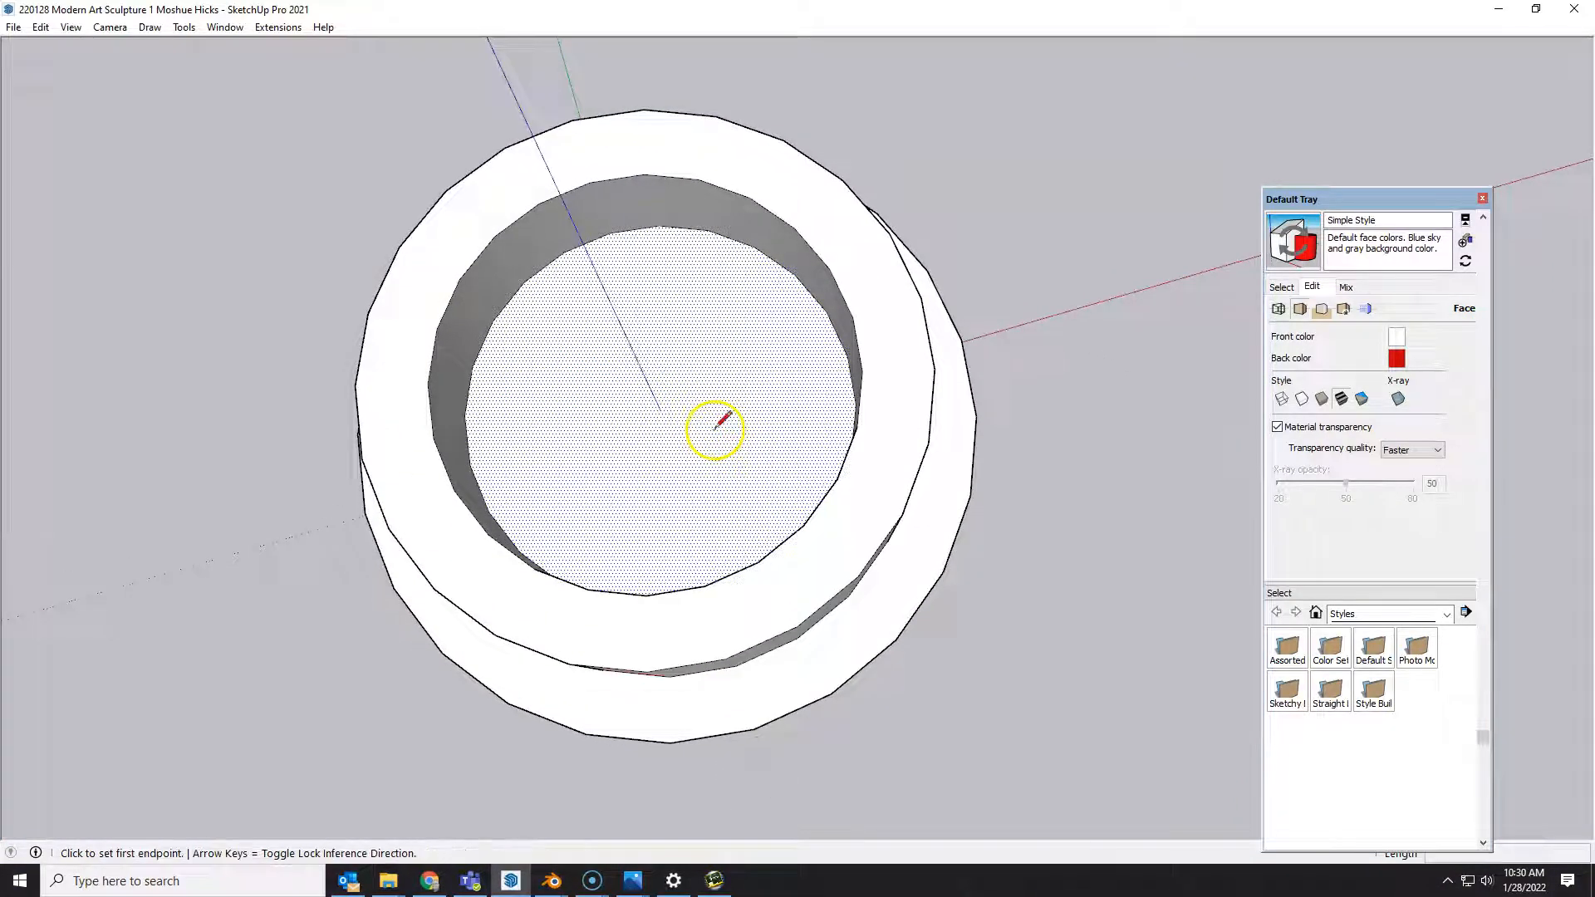
pyautogui.click(644, 109)
pyautogui.click(643, 176)
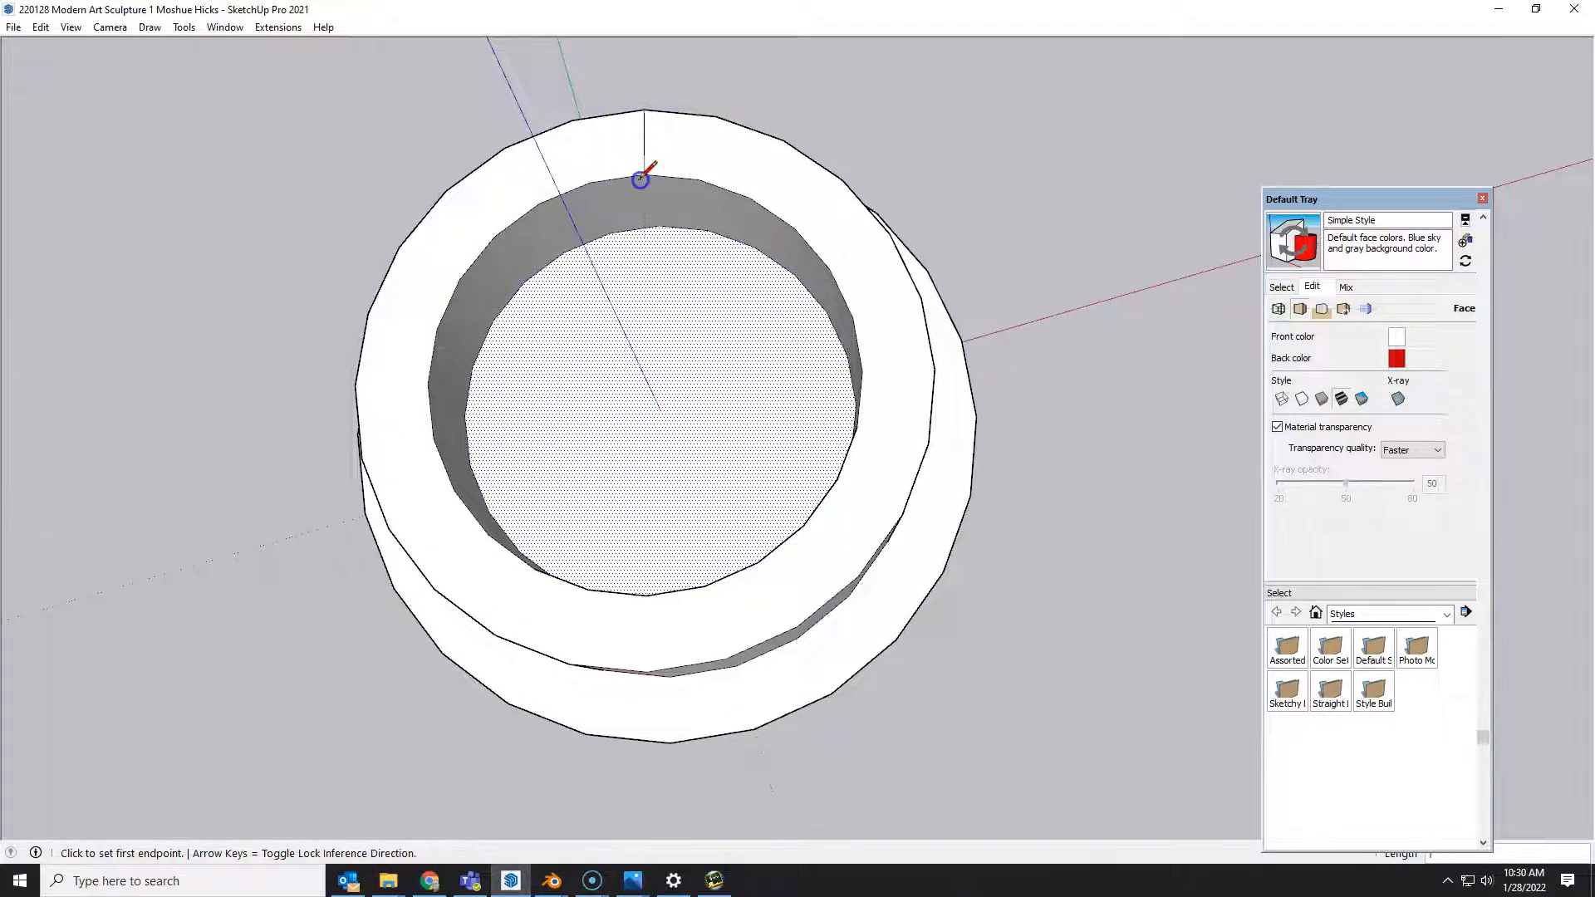
pyautogui.click(715, 115)
pyautogui.click(698, 178)
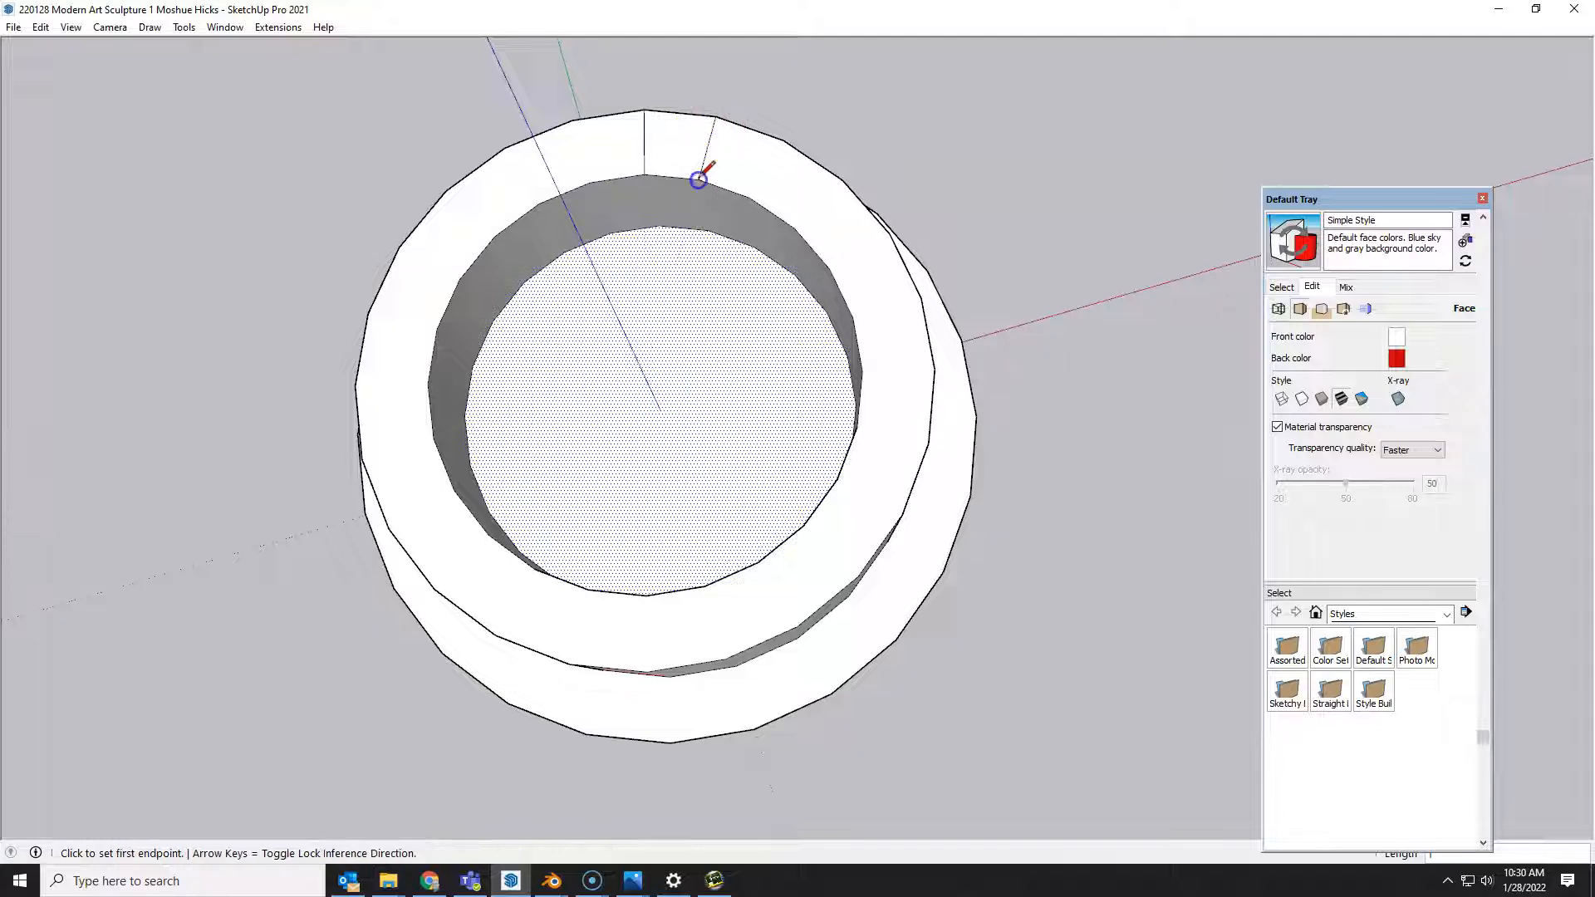
pyautogui.click(782, 139)
pyautogui.click(751, 195)
pyautogui.scroll(3, 808, 193)
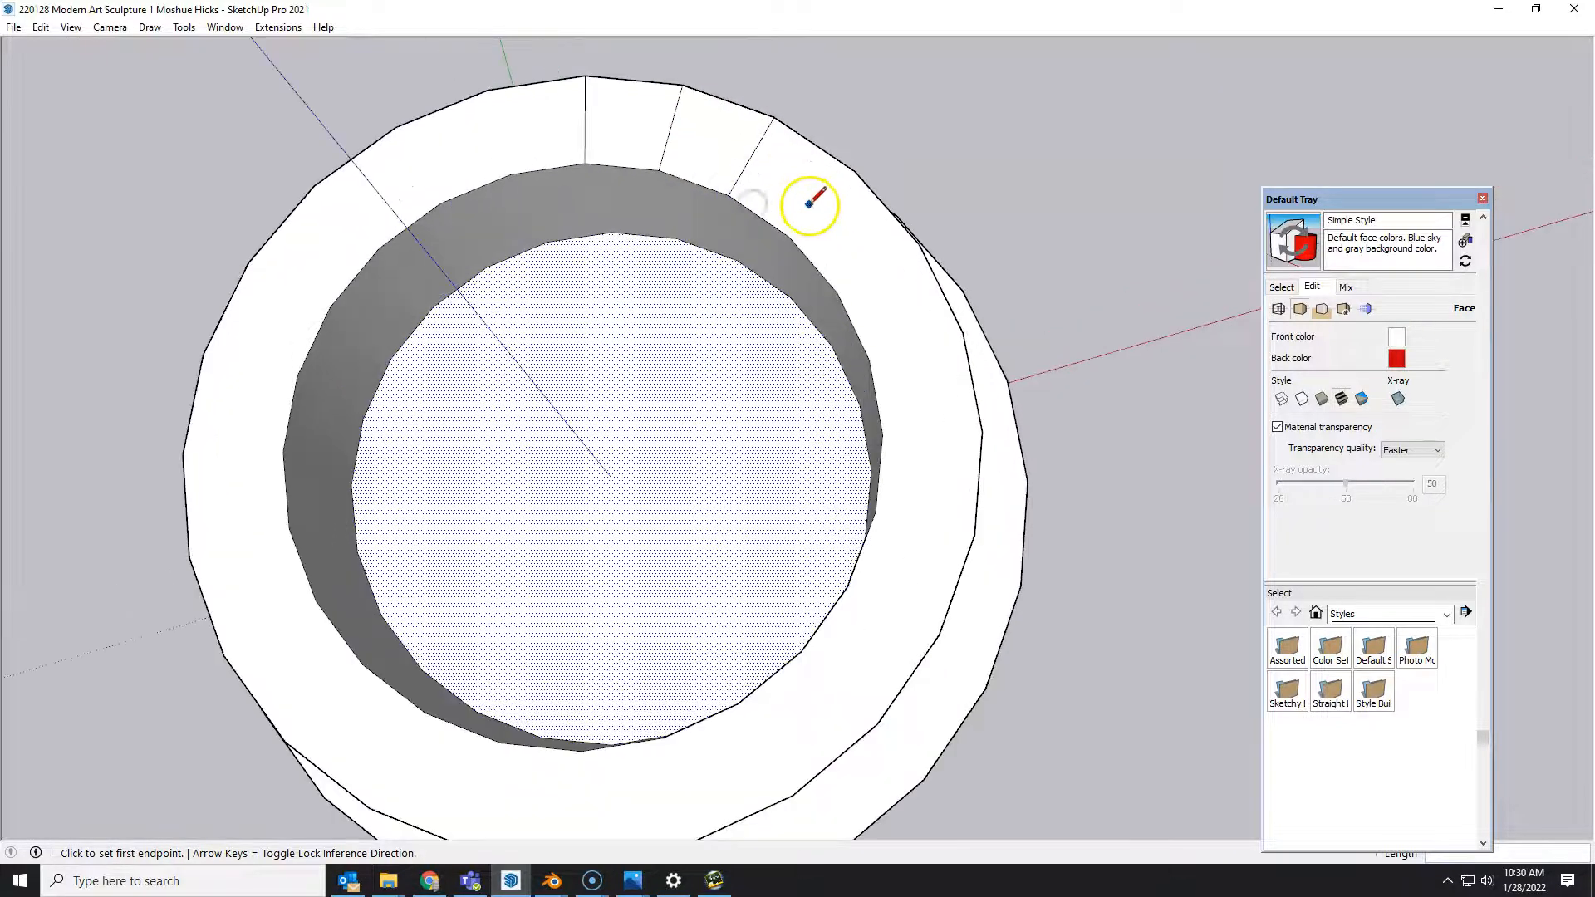
pyautogui.moveTo(806, 202); pyautogui.dragTo(844, 292, button='middle')
pyautogui.click(824, 354)
pyautogui.click(768, 409)
# - Push/Pull the first of the three ring segments between the radial lines up about 1' 2"
pyautogui.press('space')
pyautogui.click(607, 337)
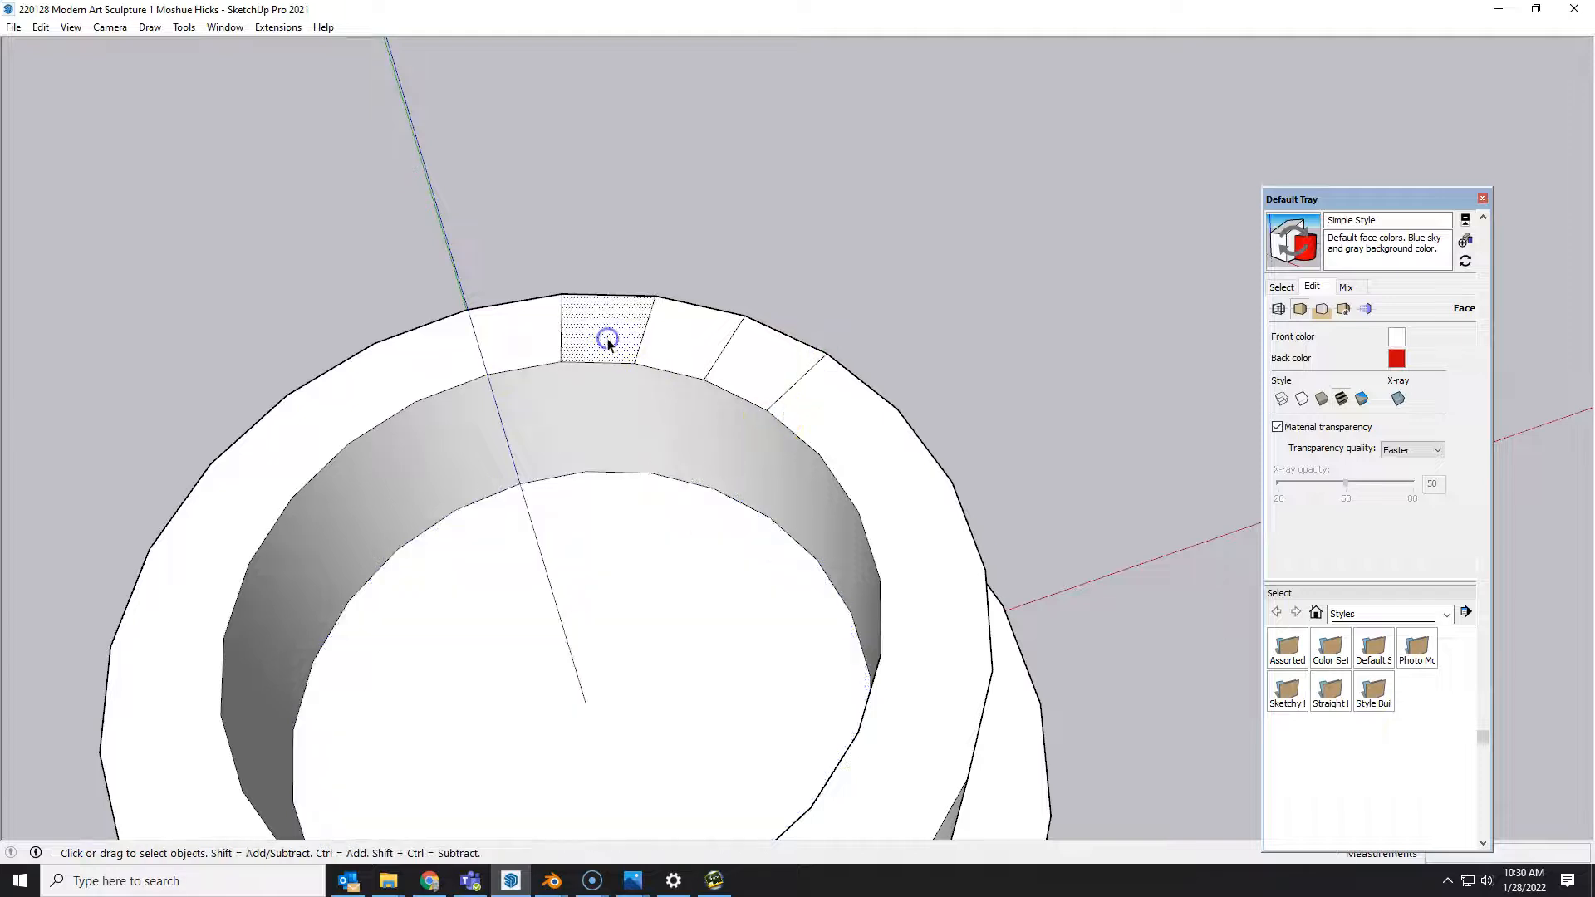
pyautogui.press('p')
pyautogui.click(607, 345)
pyautogui.click(609, 271)
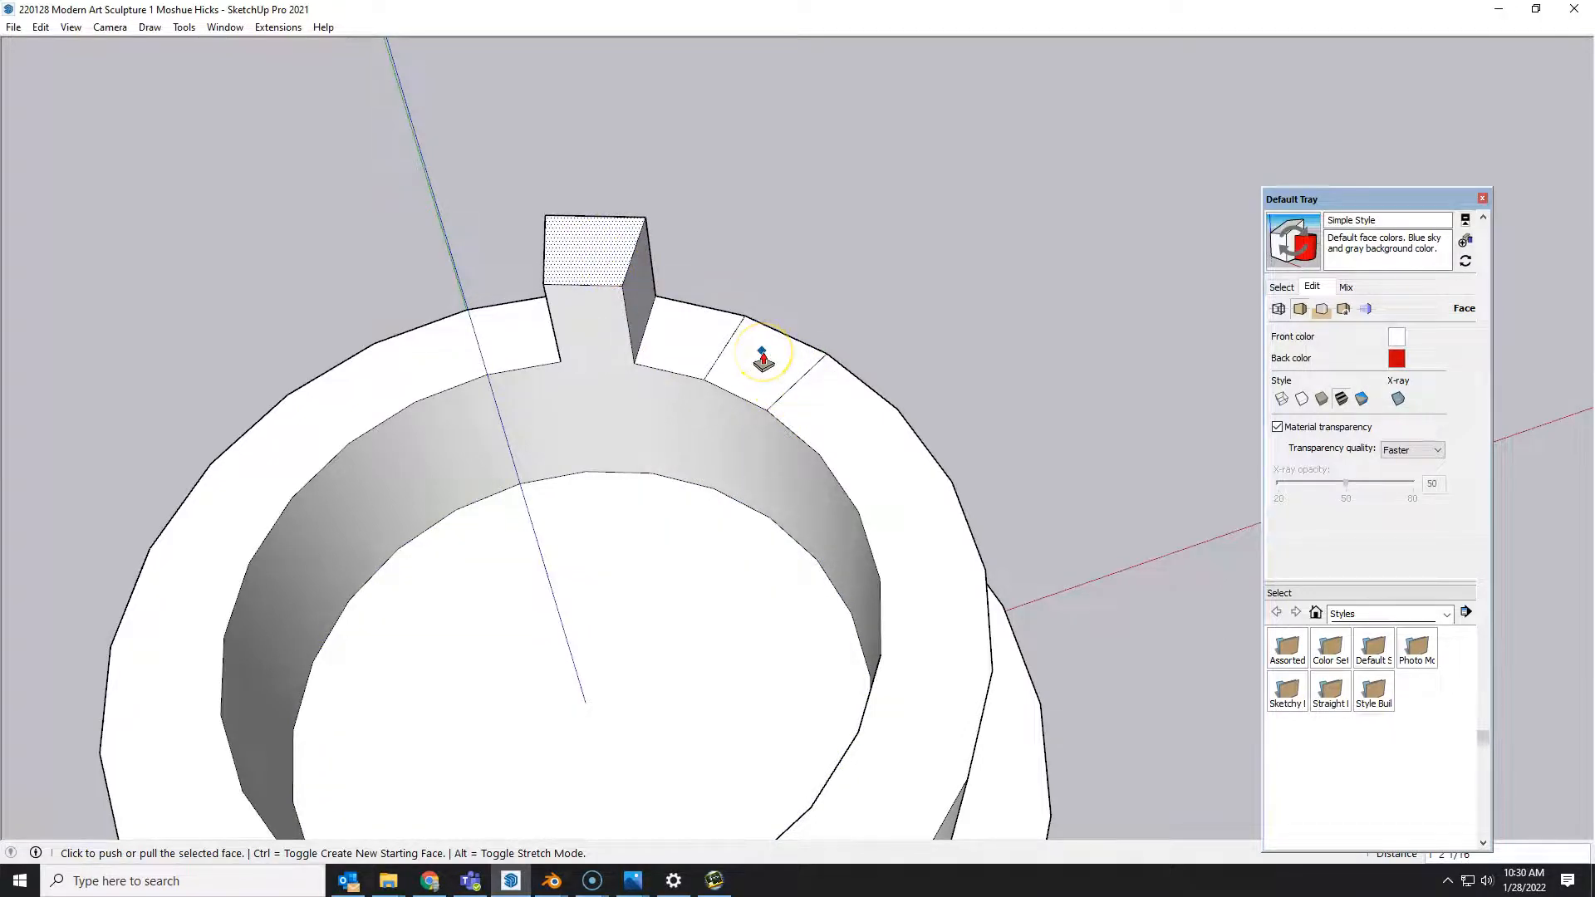
# - Raise the third ring segment by the same distance, leaving the middle segment between the two blocks
pyautogui.press('space')
pyautogui.click(885, 202)
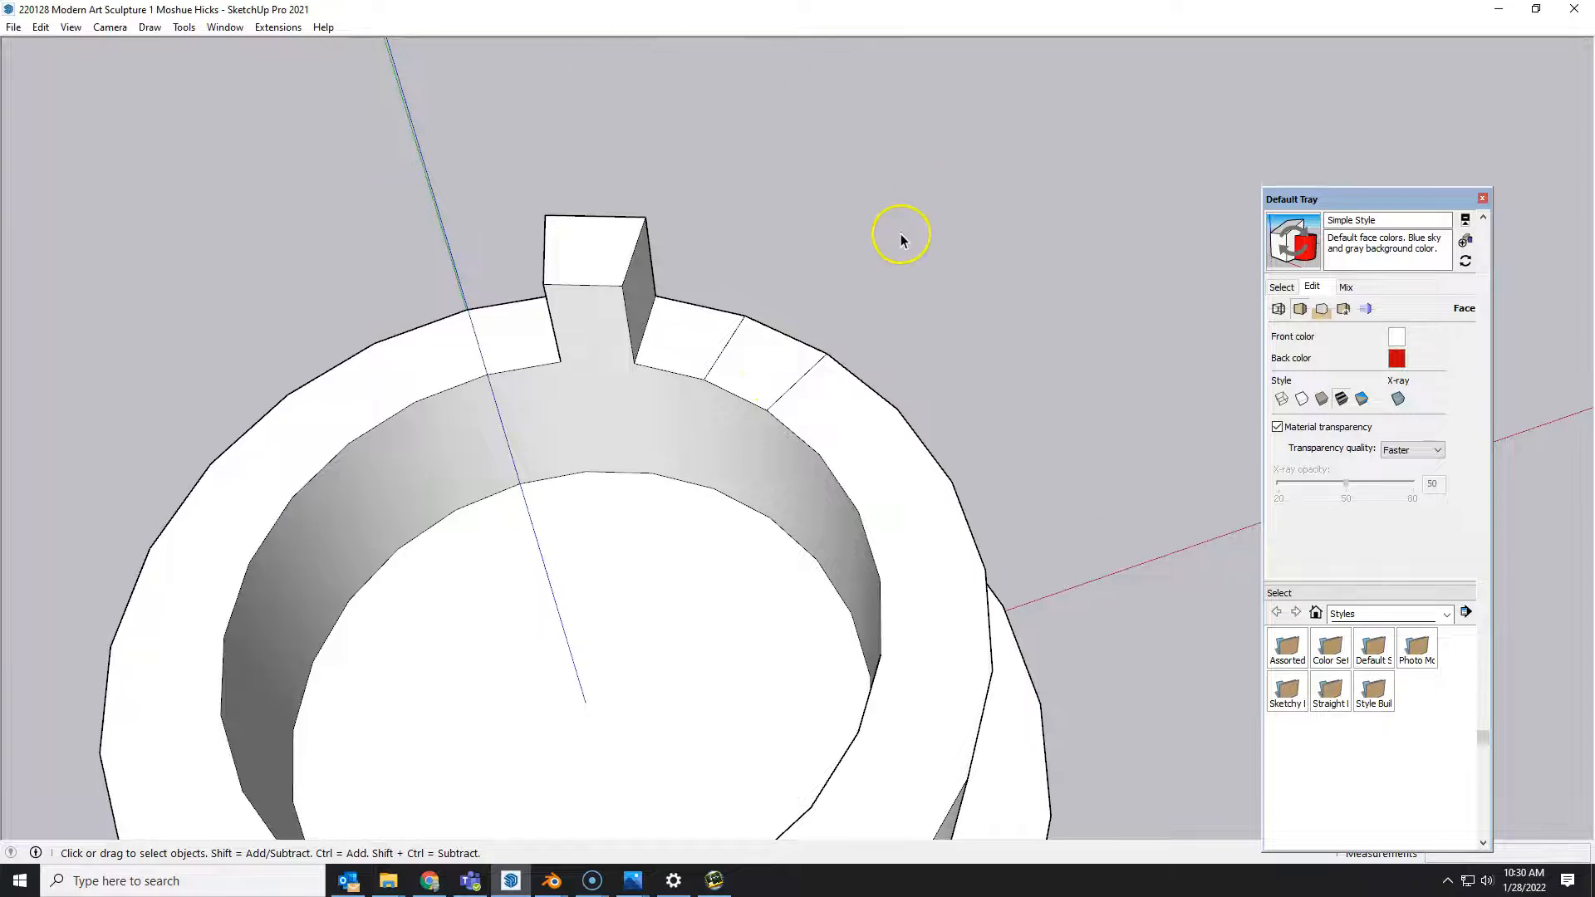
pyautogui.press('p')
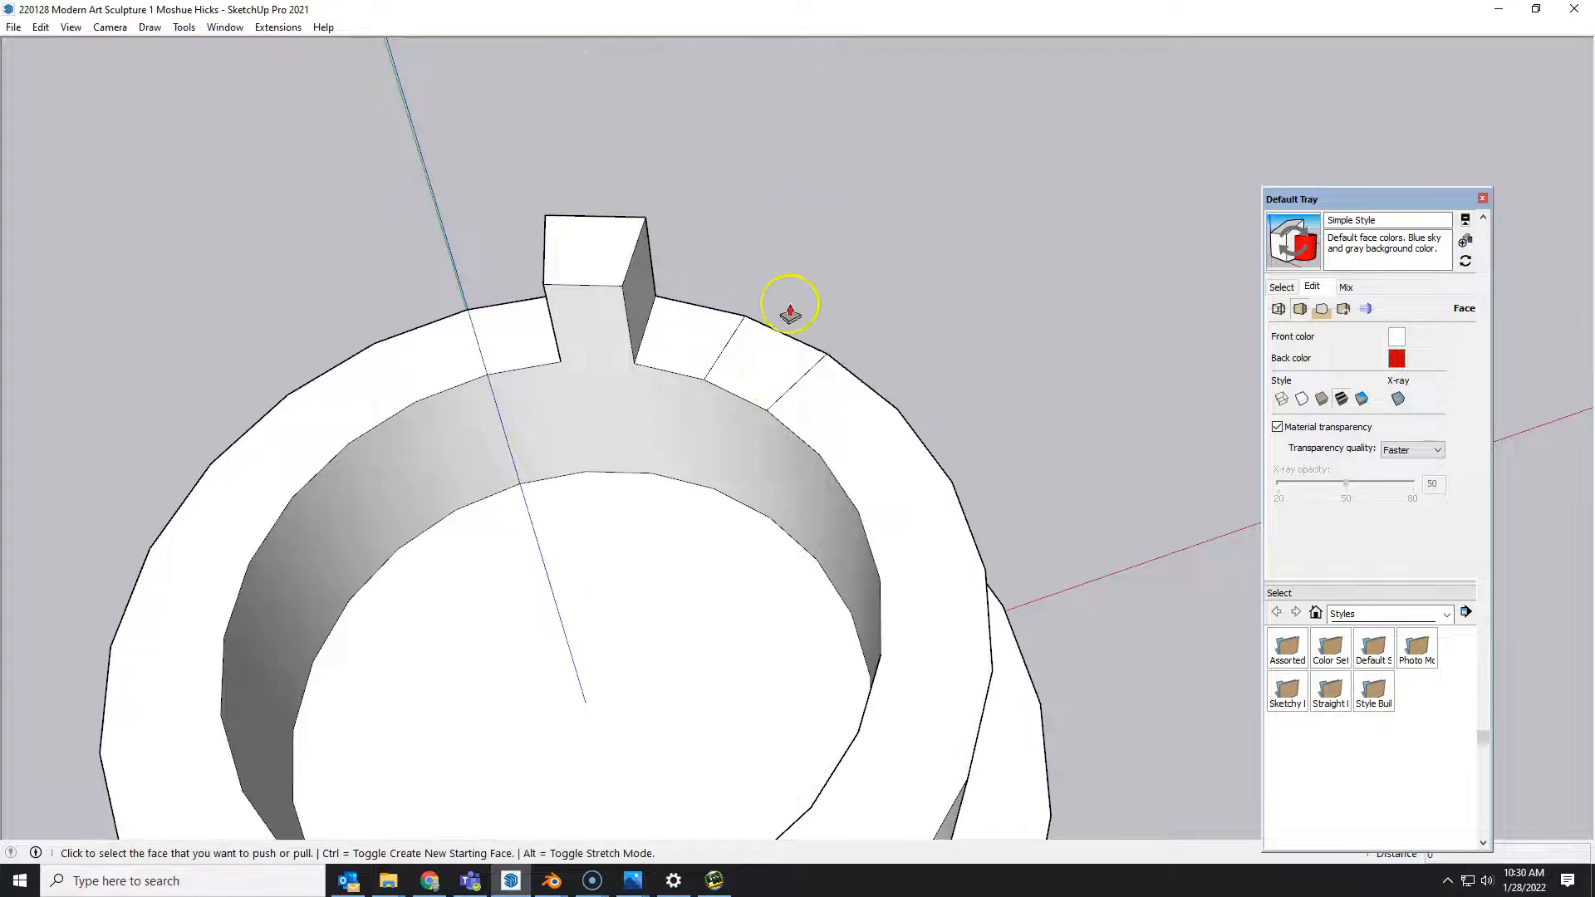
pyautogui.click(765, 362)
pyautogui.click(765, 363)
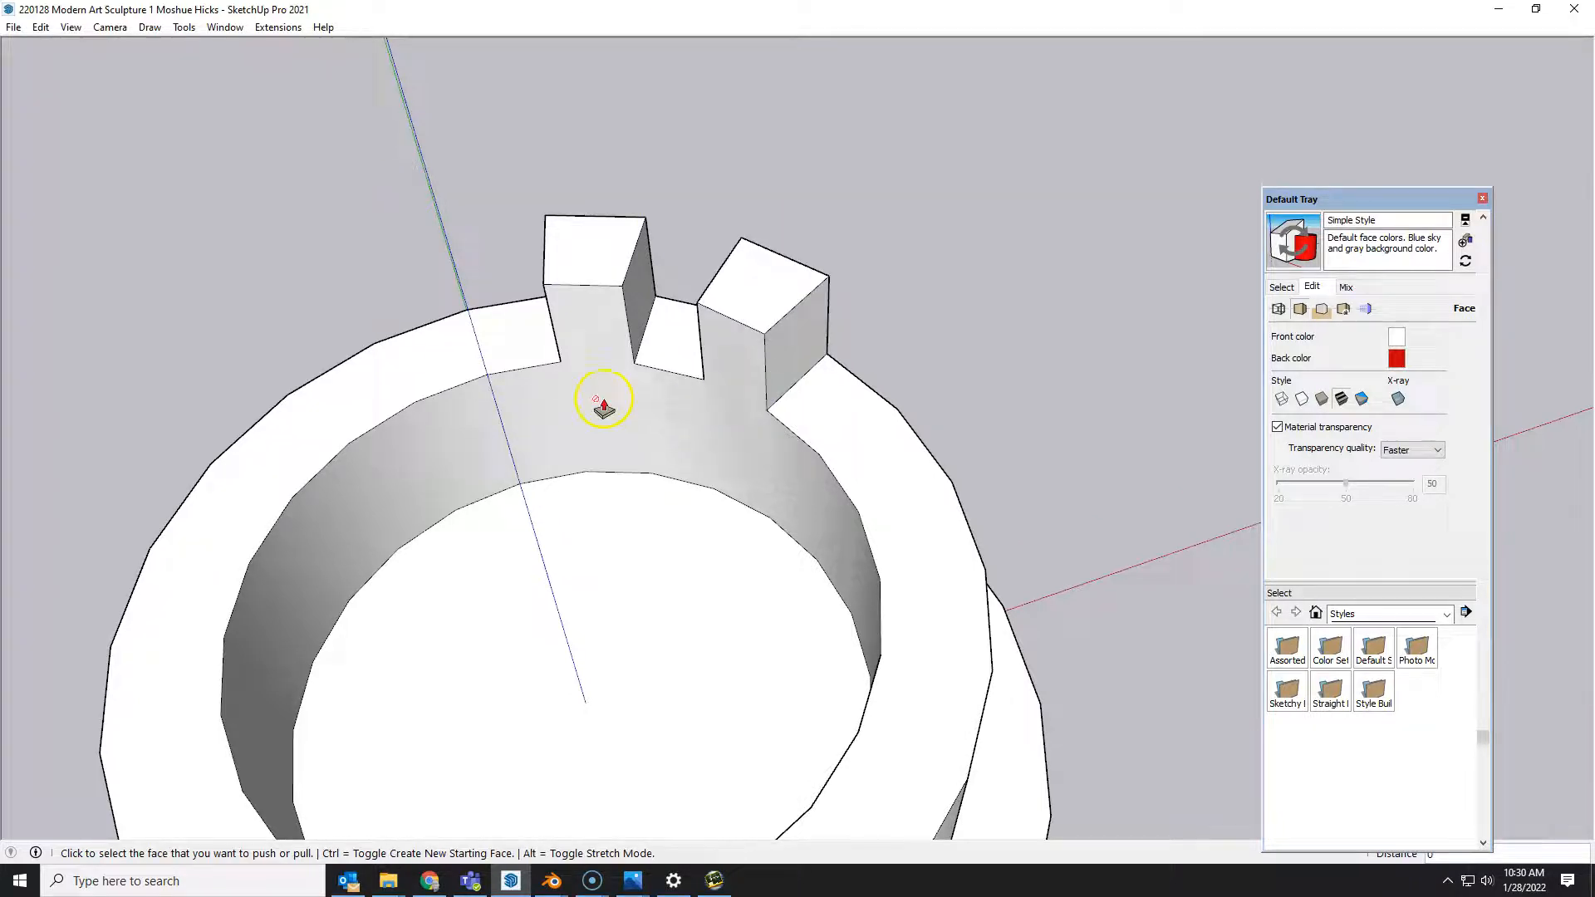
# - Repeat the same extrusion to heighten both blocks, and raise the middle segment to a lower level between them
pyautogui.doubleClick(582, 251)
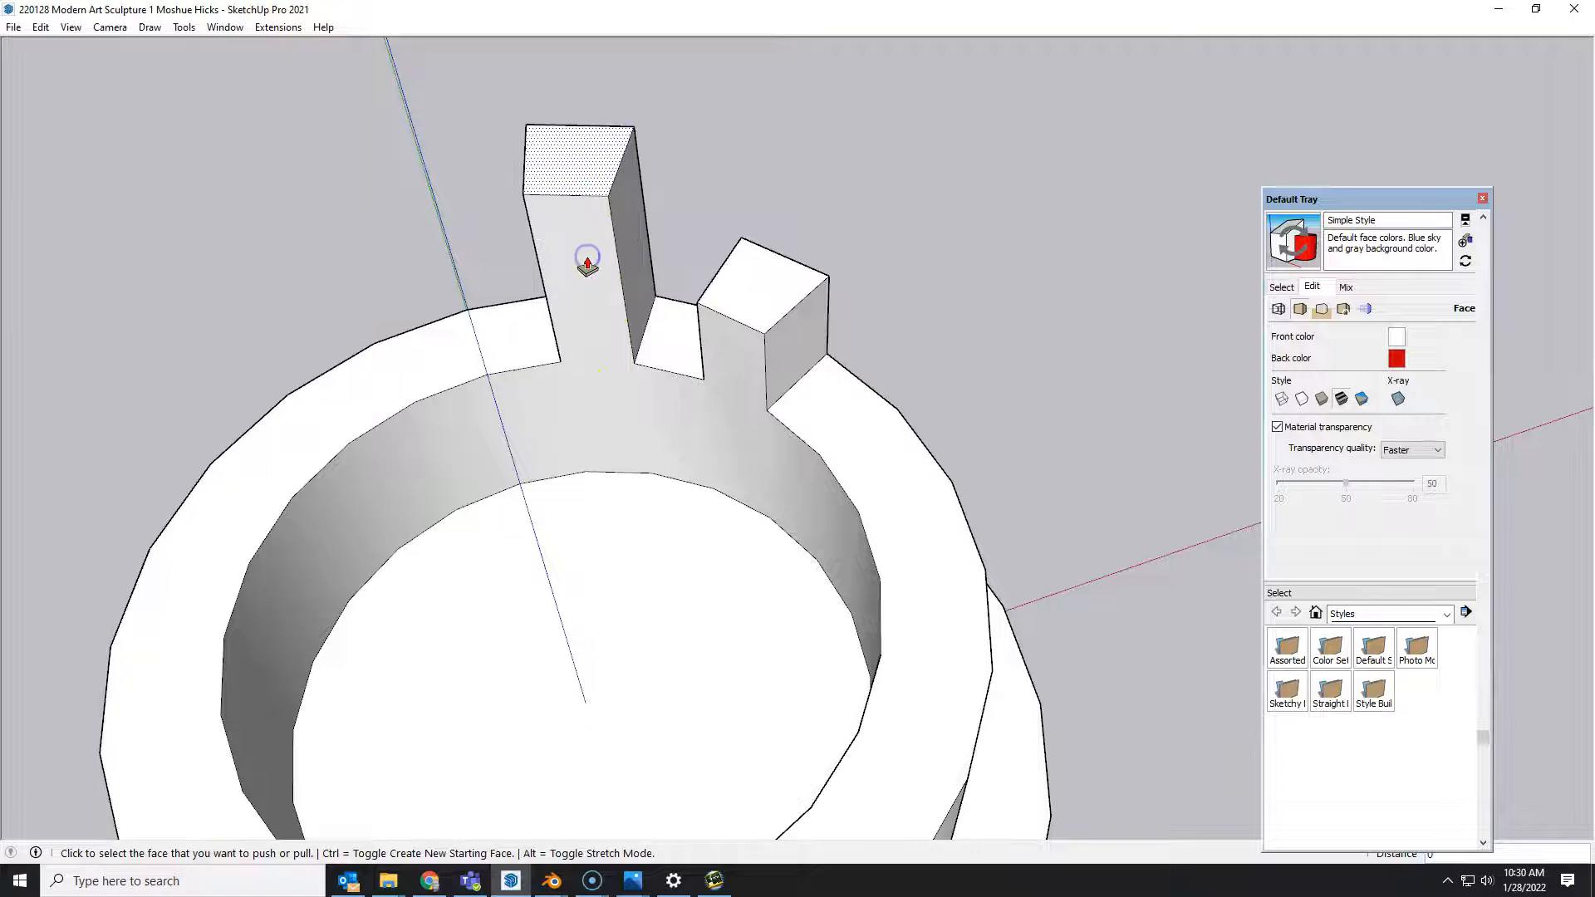
pyautogui.doubleClick(757, 281)
pyautogui.doubleClick(580, 195)
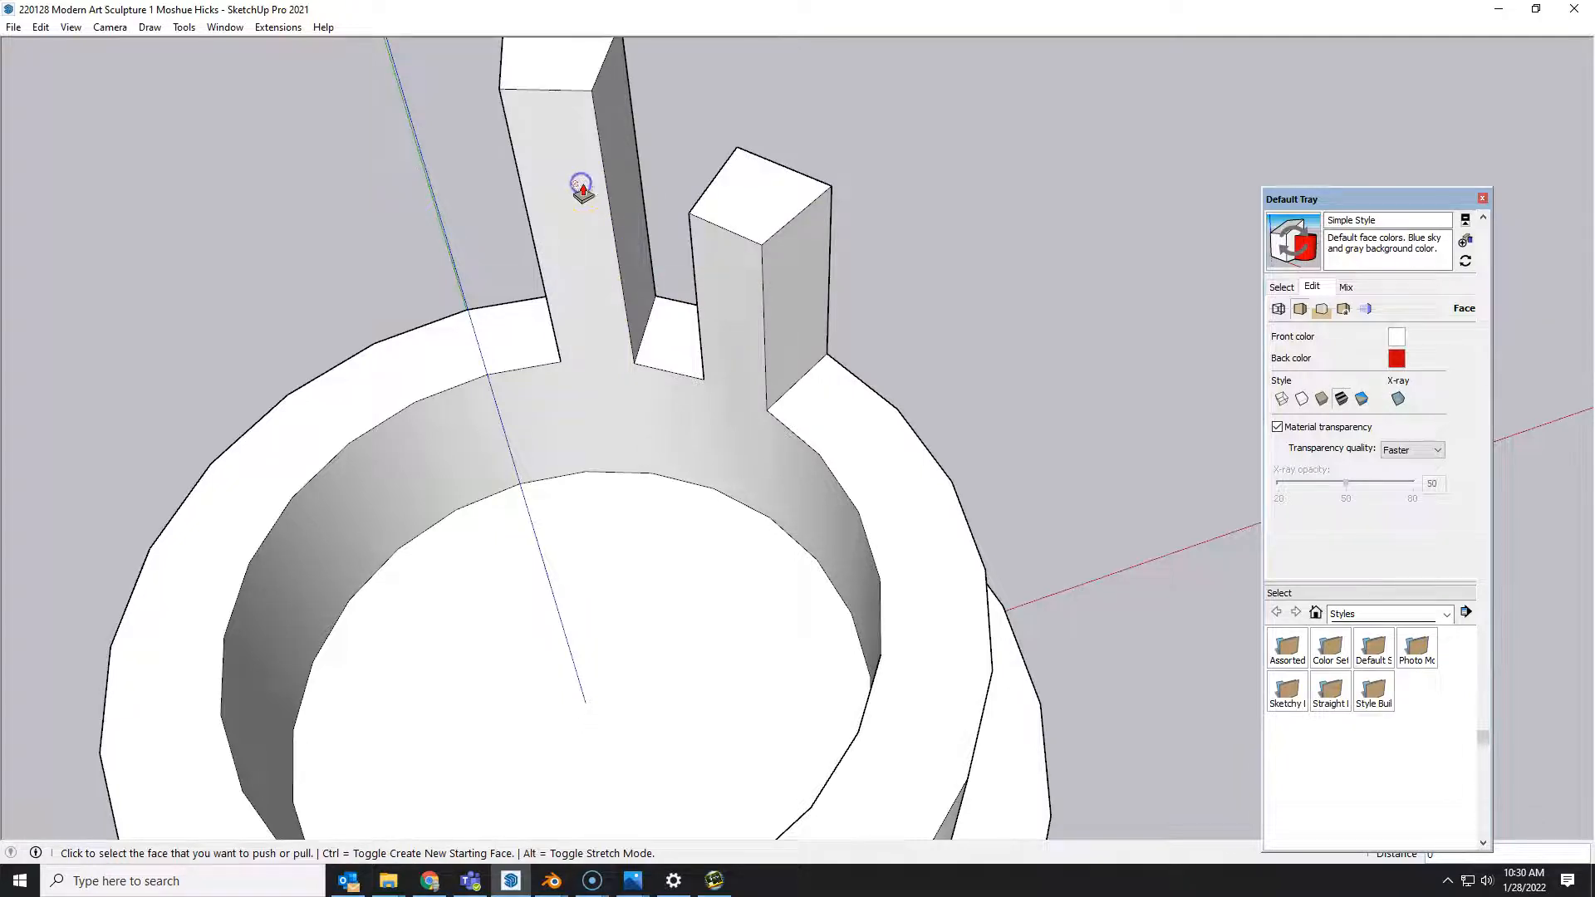
pyautogui.doubleClick(731, 196)
pyautogui.doubleClick(656, 256)
# - Offset the basin floor's edge slightly inward to outline a narrow ring along the inner wall
pyautogui.moveTo(653, 337); pyautogui.dragTo(503, 453, button='middle')
pyautogui.press('f')
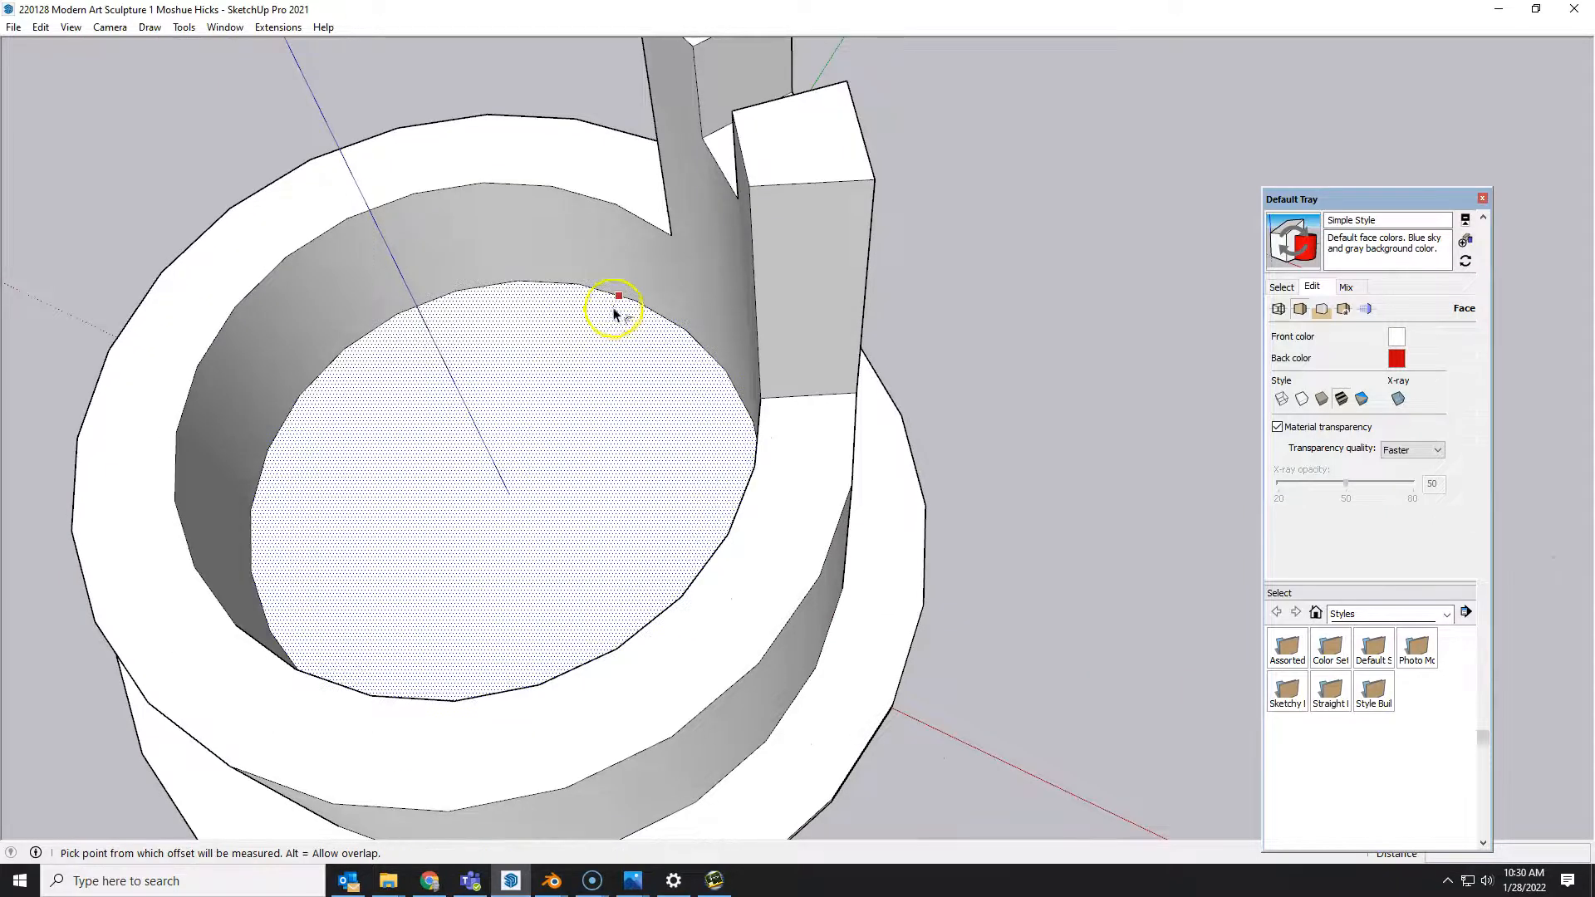
pyautogui.click(612, 312)
# - Push/Pull the narrow ring on the basin floor up about 1' 3" to form a ledge inside the wall
pyautogui.press('space')
pyautogui.click(537, 359)
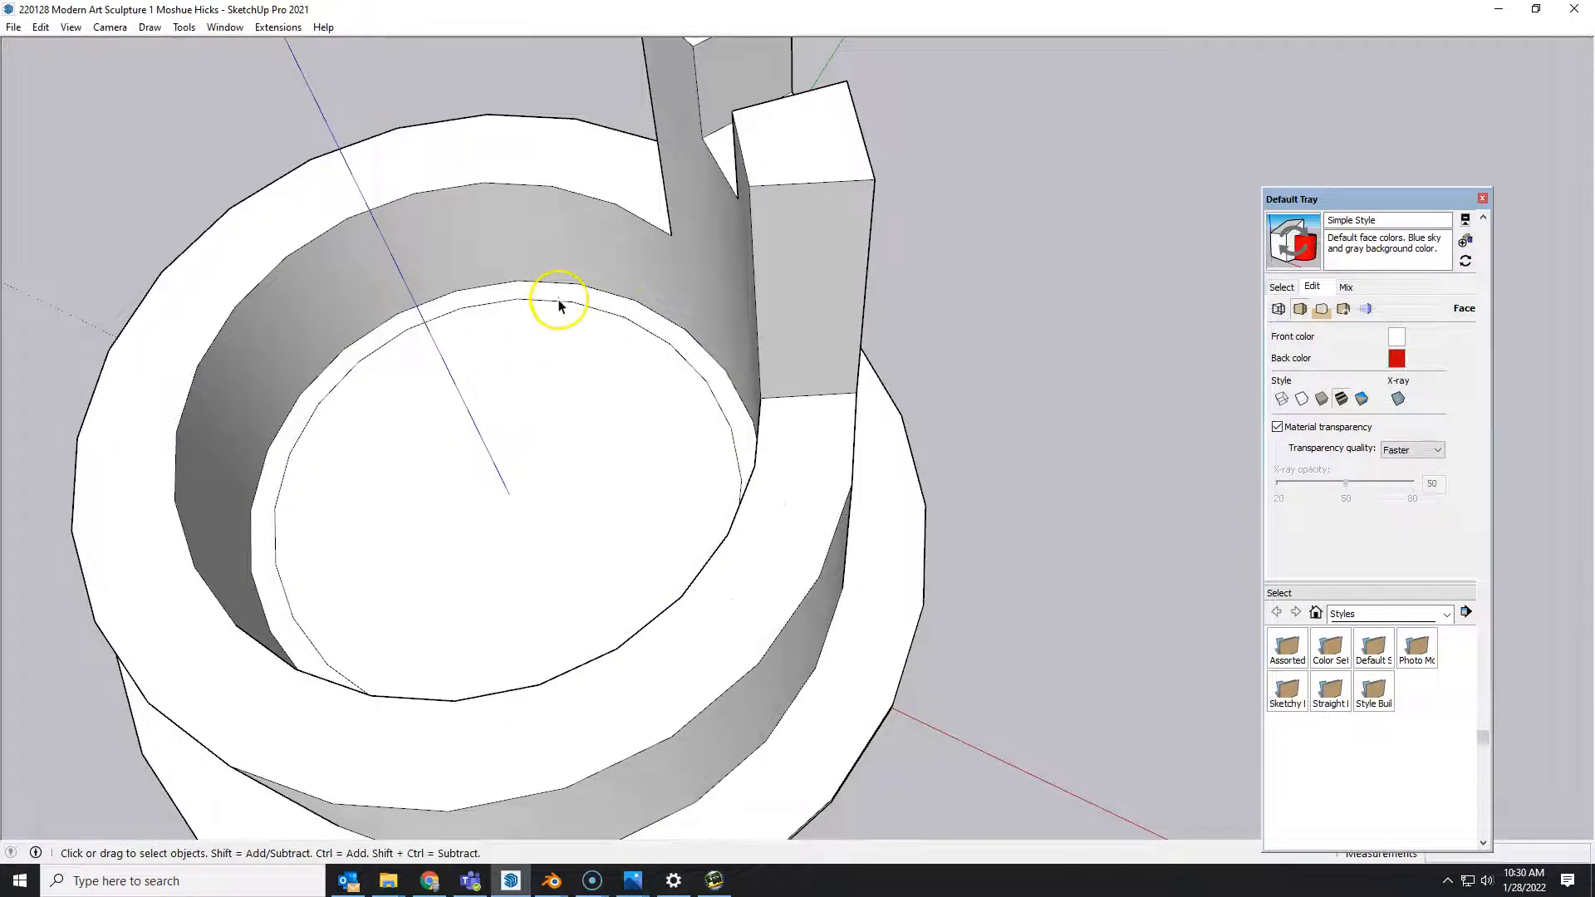
pyautogui.click(558, 302)
pyautogui.moveTo(559, 302)
pyautogui.mouseDown(button='middle')
pyautogui.moveTo(559, 224)
pyautogui.moveTo(413, 367)
pyautogui.moveTo(630, 373)
pyautogui.moveTo(601, 263)
pyautogui.mouseUp(button='middle')
pyautogui.press('p')
pyautogui.moveTo(519, 468); pyautogui.dragTo(801, 353, button='middle')
pyautogui.scroll(-5, 734, 400)
pyautogui.moveTo(728, 508)
pyautogui.mouseDown(button='middle')
pyautogui.moveTo(740, 427)
pyautogui.moveTo(562, 435)
pyautogui.mouseUp(button='middle')
pyautogui.moveTo(759, 363)
pyautogui.mouseDown(button='middle')
pyautogui.moveTo(709, 447)
pyautogui.moveTo(613, 488)
pyautogui.mouseUp(button='middle')
pyautogui.moveTo(712, 402)
pyautogui.mouseDown(button='middle')
pyautogui.moveTo(715, 488)
pyautogui.moveTo(598, 438)
pyautogui.moveTo(498, 366)
pyautogui.mouseUp(button='middle')
pyautogui.moveTo(662, 402)
pyautogui.mouseDown(button='middle')
pyautogui.moveTo(865, 407)
pyautogui.moveTo(918, 441)
pyautogui.moveTo(844, 423)
pyautogui.moveTo(755, 466)
pyautogui.moveTo(610, 383)
pyautogui.mouseUp(button='middle')
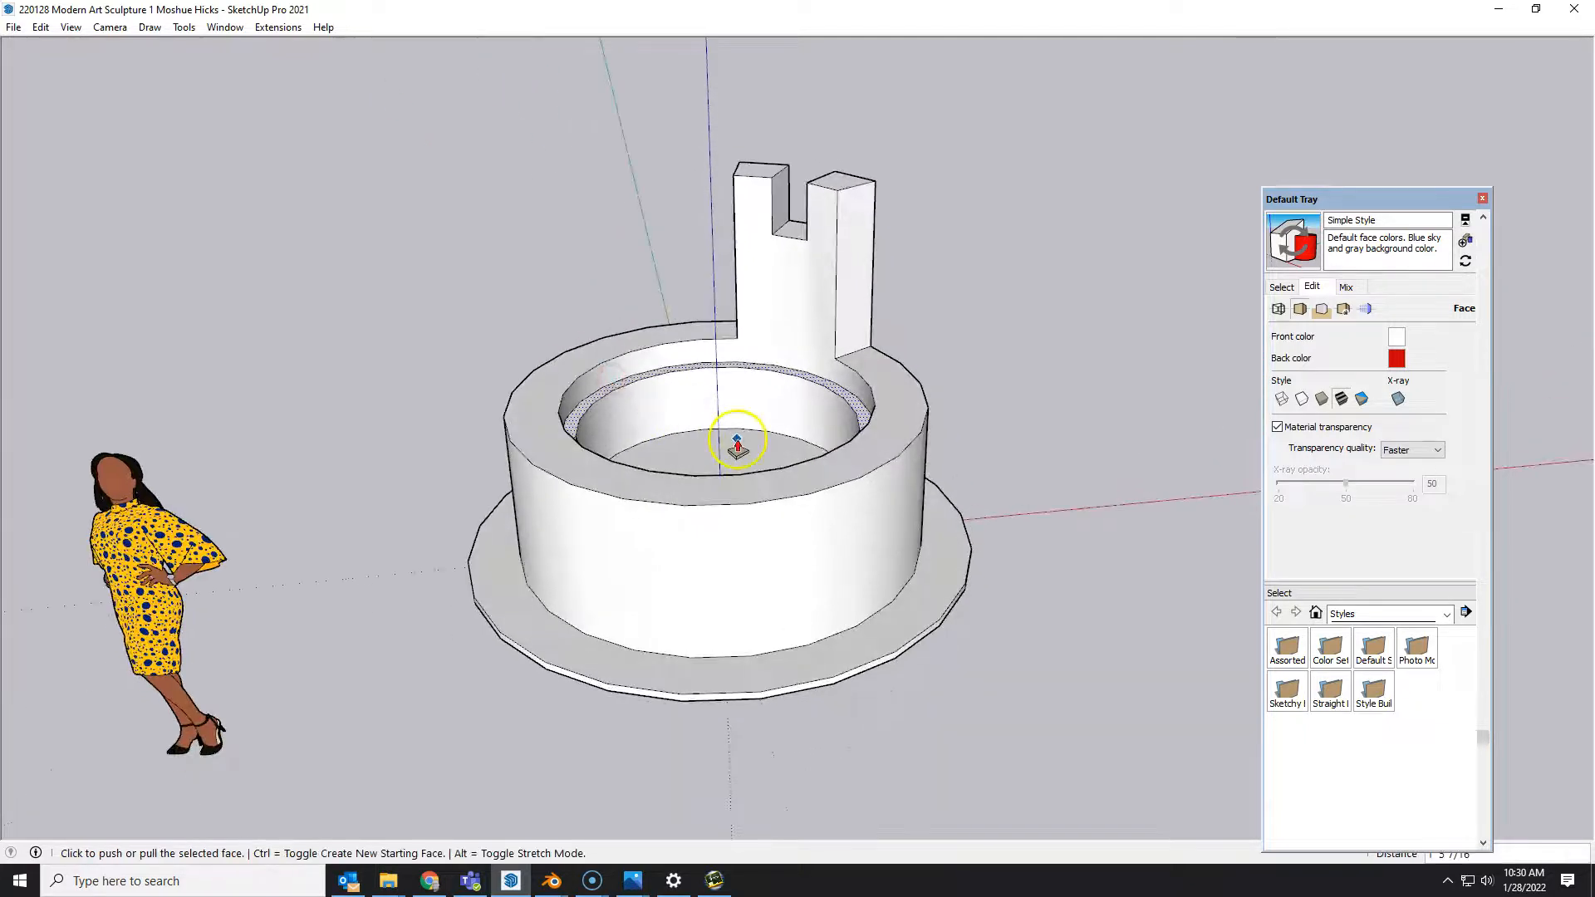
pyautogui.moveTo(824, 411)
pyautogui.mouseDown(button='middle')
pyautogui.moveTo(837, 399)
pyautogui.moveTo(659, 523)
pyautogui.moveTo(687, 379)
pyautogui.moveTo(712, 341)
pyautogui.moveTo(718, 461)
pyautogui.mouseUp(button='middle')
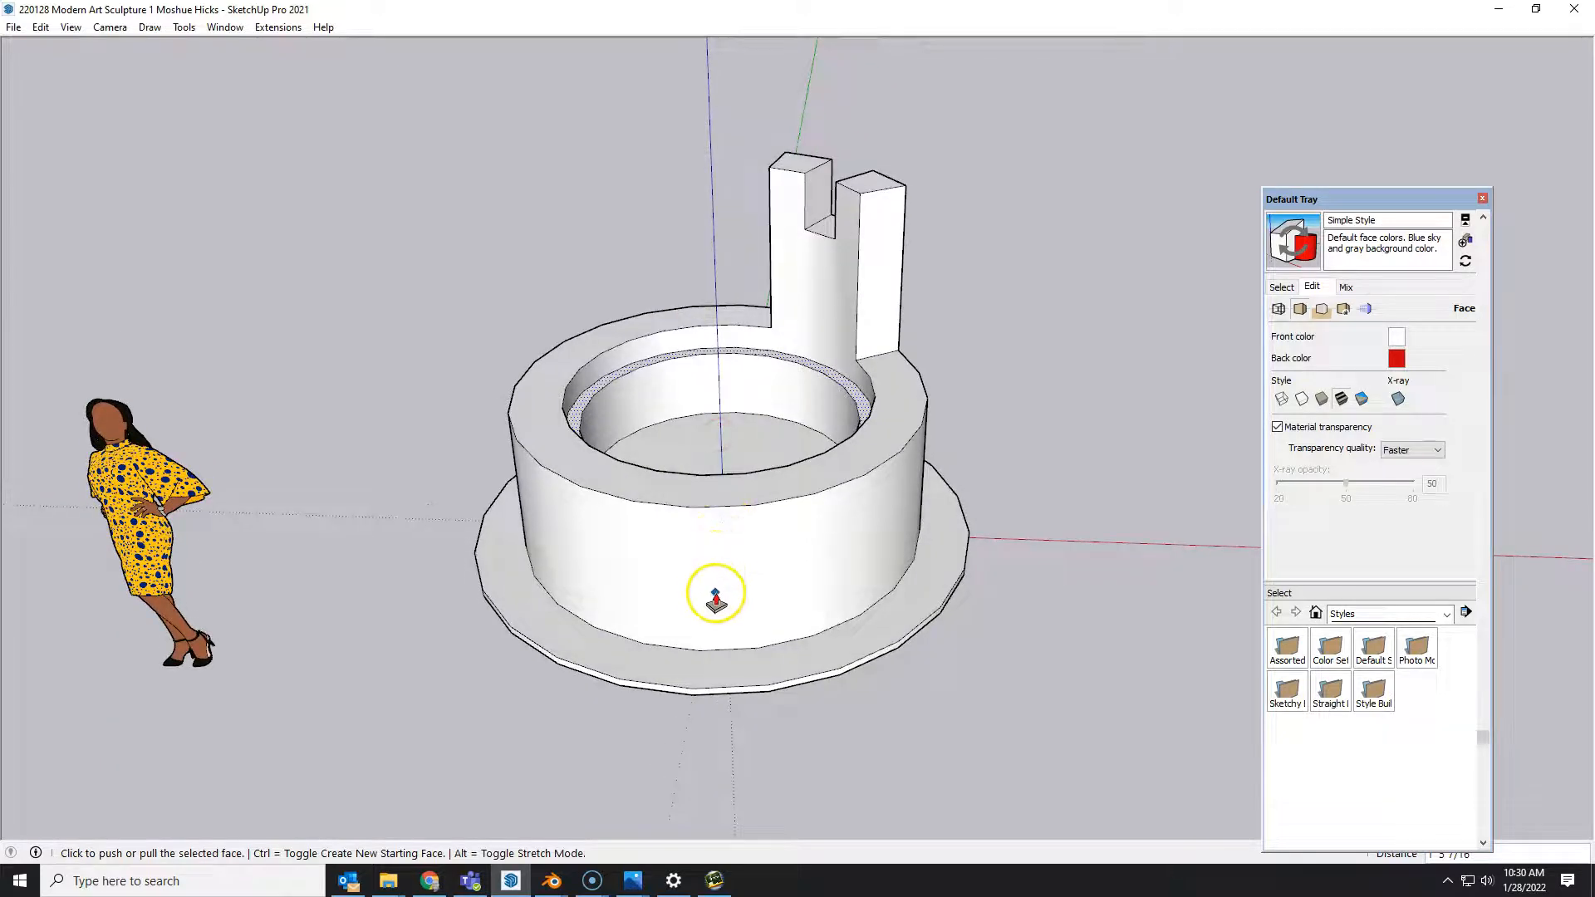
# - Draw a rectangle of about 1' 4" by 1' 9" on the front of the cylinder's curved outer wall
pyautogui.moveTo(759, 595); pyautogui.dragTo(759, 395, button='middle')
pyautogui.press('r')
pyautogui.click(714, 463)
pyautogui.click(816, 535)
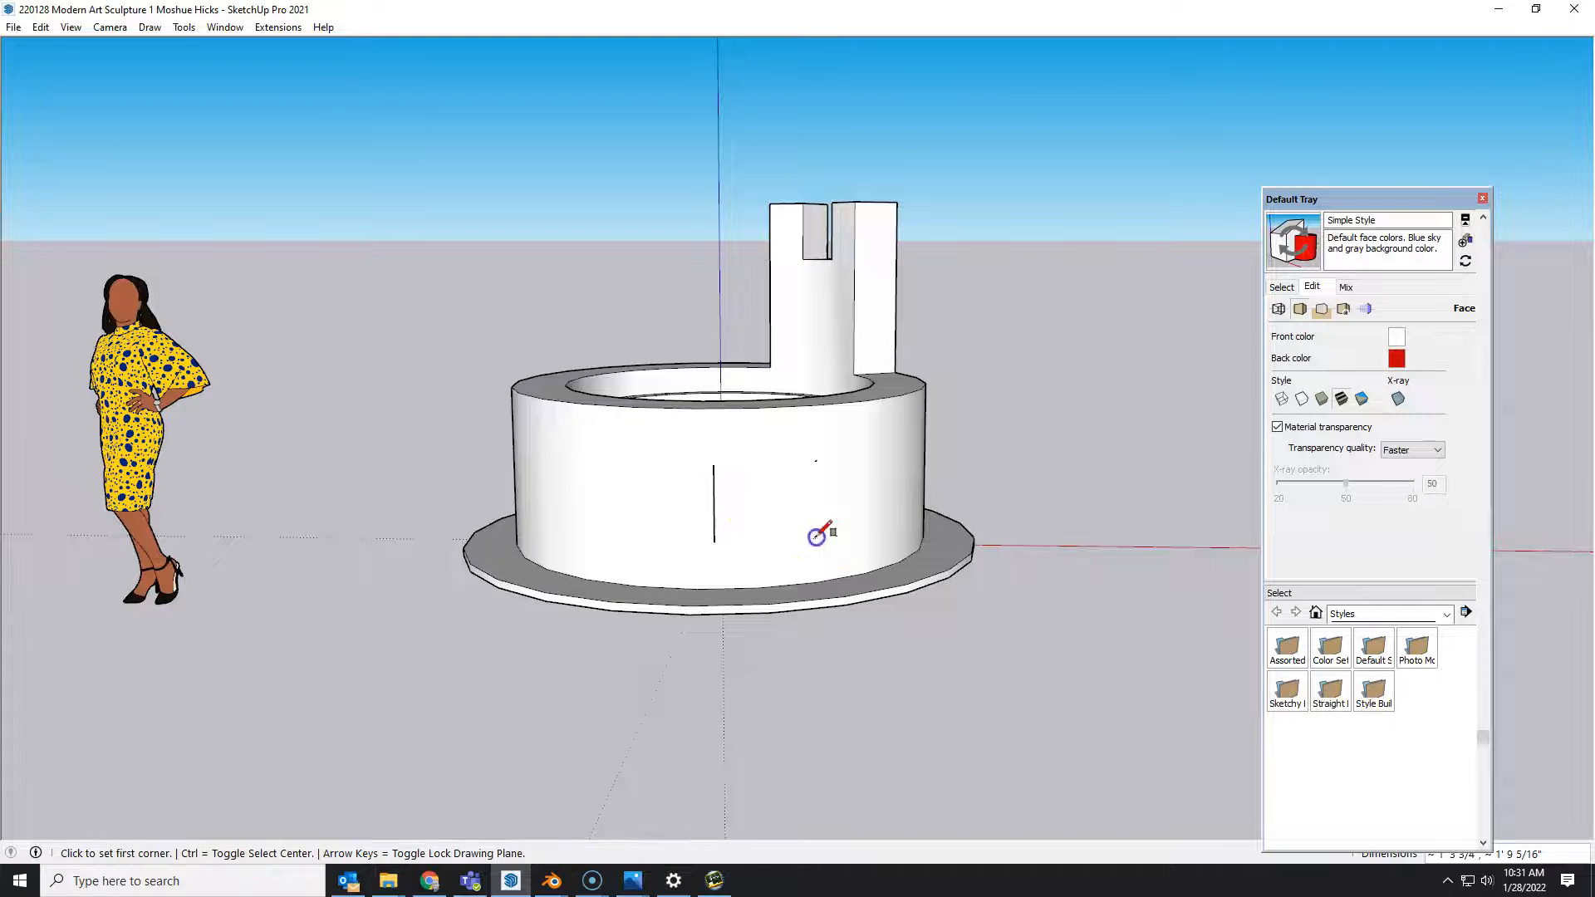
# - Try to Push/Pull the area inside the rectangle on the cylinder's curved outer wall
pyautogui.moveTo(754, 491); pyautogui.dragTo(1086, 487, button='middle')
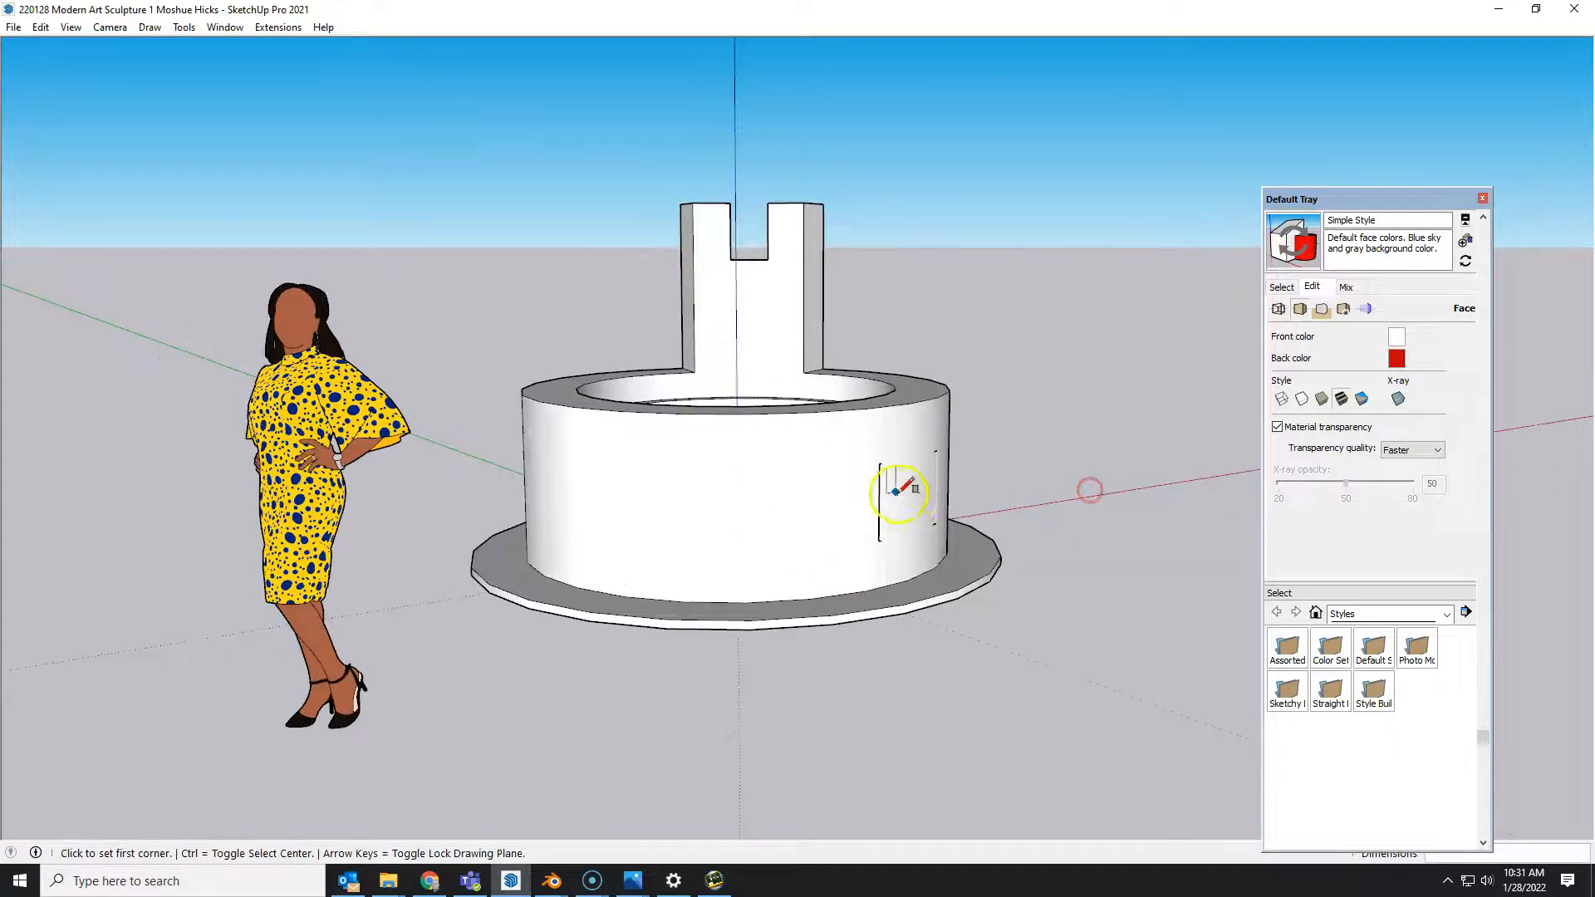
pyautogui.scroll(5, 904, 488)
pyautogui.press('space')
pyautogui.click(905, 495)
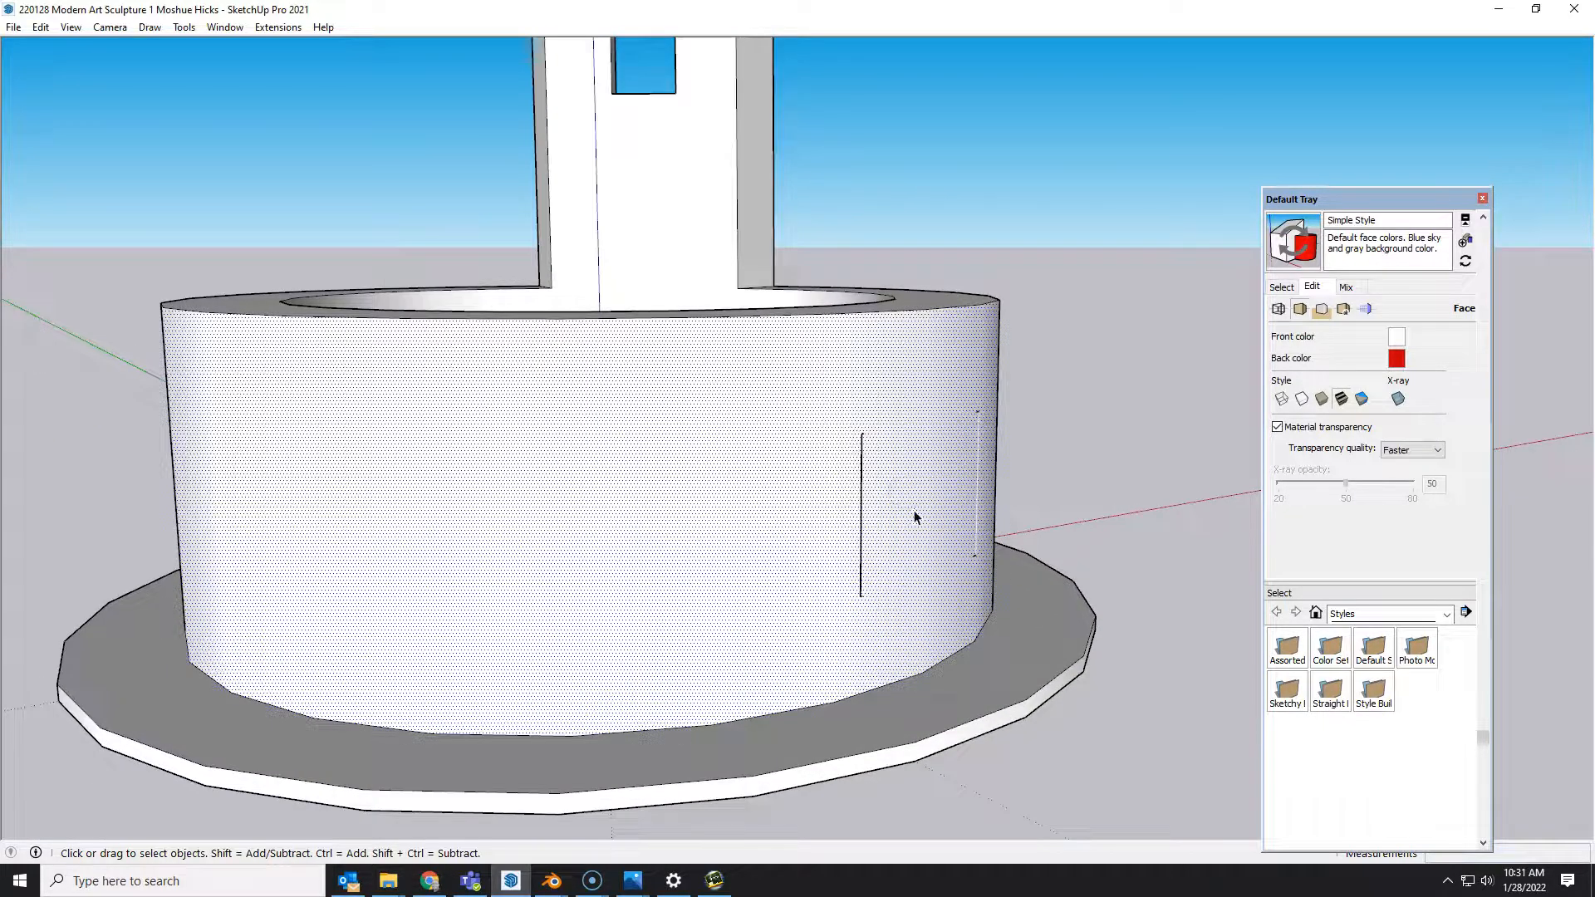
pyautogui.press('p')
pyautogui.click(914, 512)
pyautogui.press('space')
pyautogui.click(755, 516)
pyautogui.moveTo(776, 346)
pyautogui.mouseDown(button='middle')
pyautogui.moveTo(676, 498)
pyautogui.moveTo(683, 460)
pyautogui.moveTo(769, 375)
pyautogui.mouseUp(button='middle')
pyautogui.scroll(-3, 769, 375)
pyautogui.keyDown('shift'); pyautogui.moveTo(872, 346); pyautogui.dragTo(730, 485, button='middle'); pyautogui.keyUp('shift')
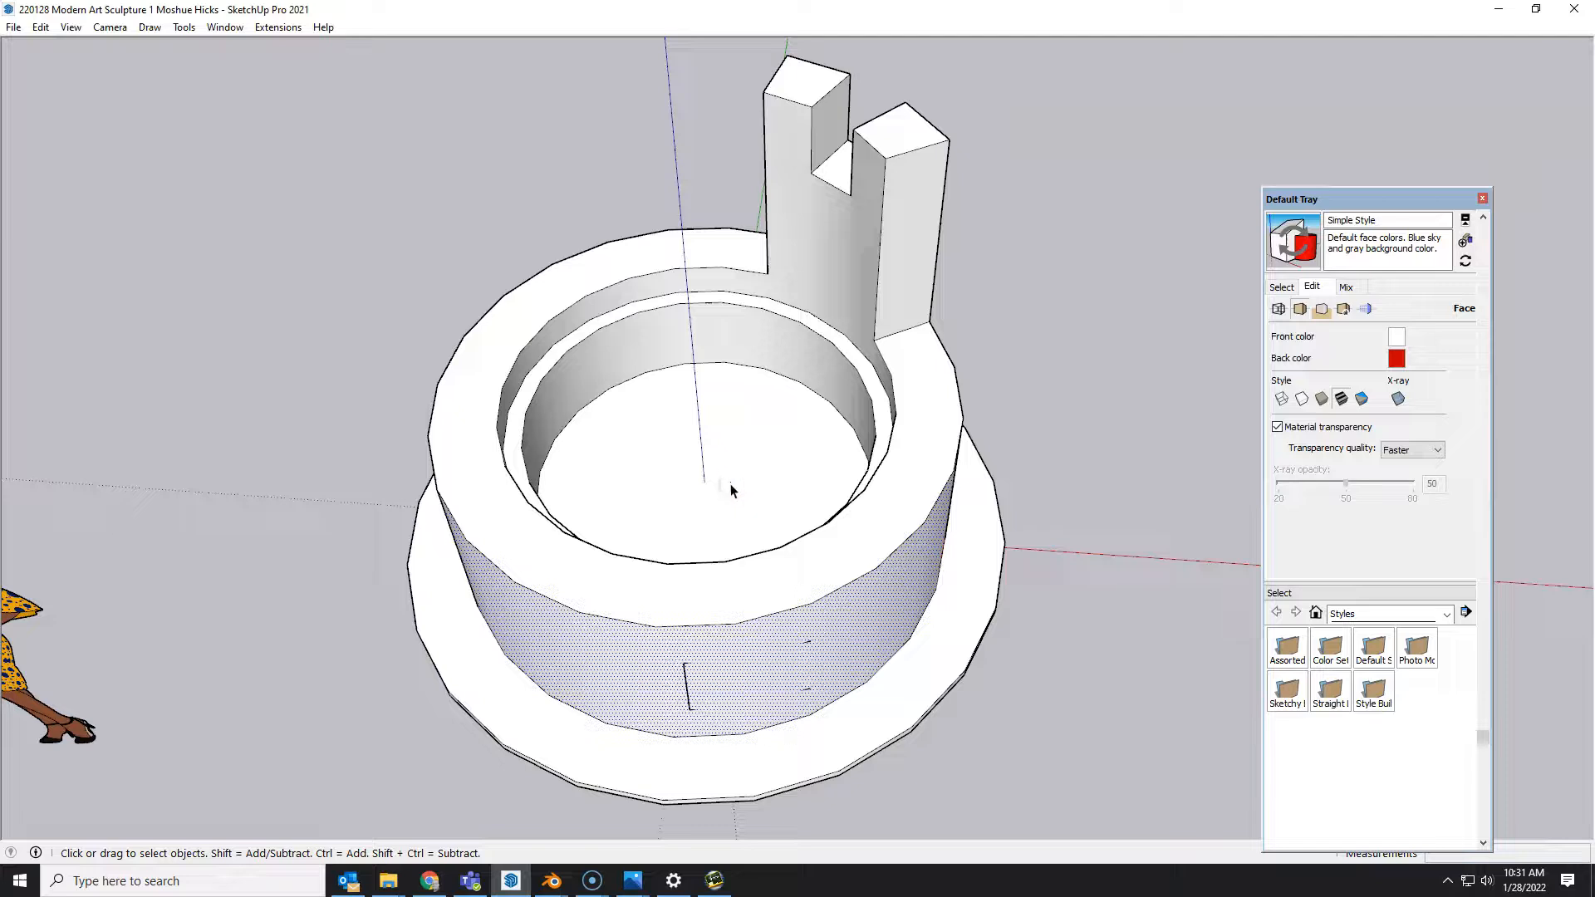
pyautogui.press('r')
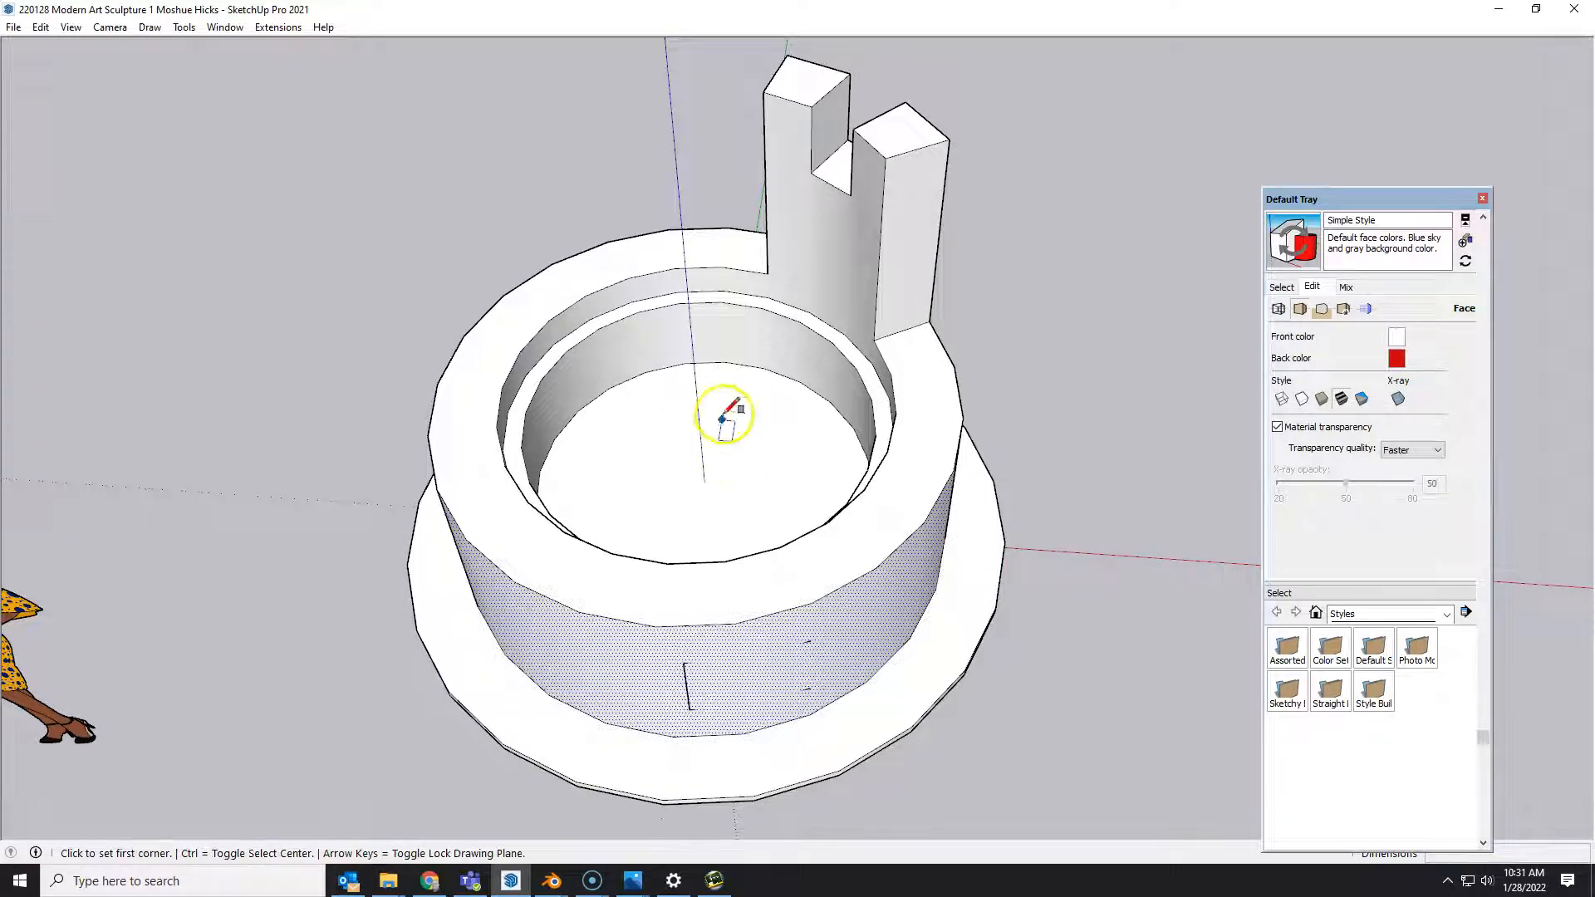
pyautogui.click(724, 363)
pyautogui.press('space')
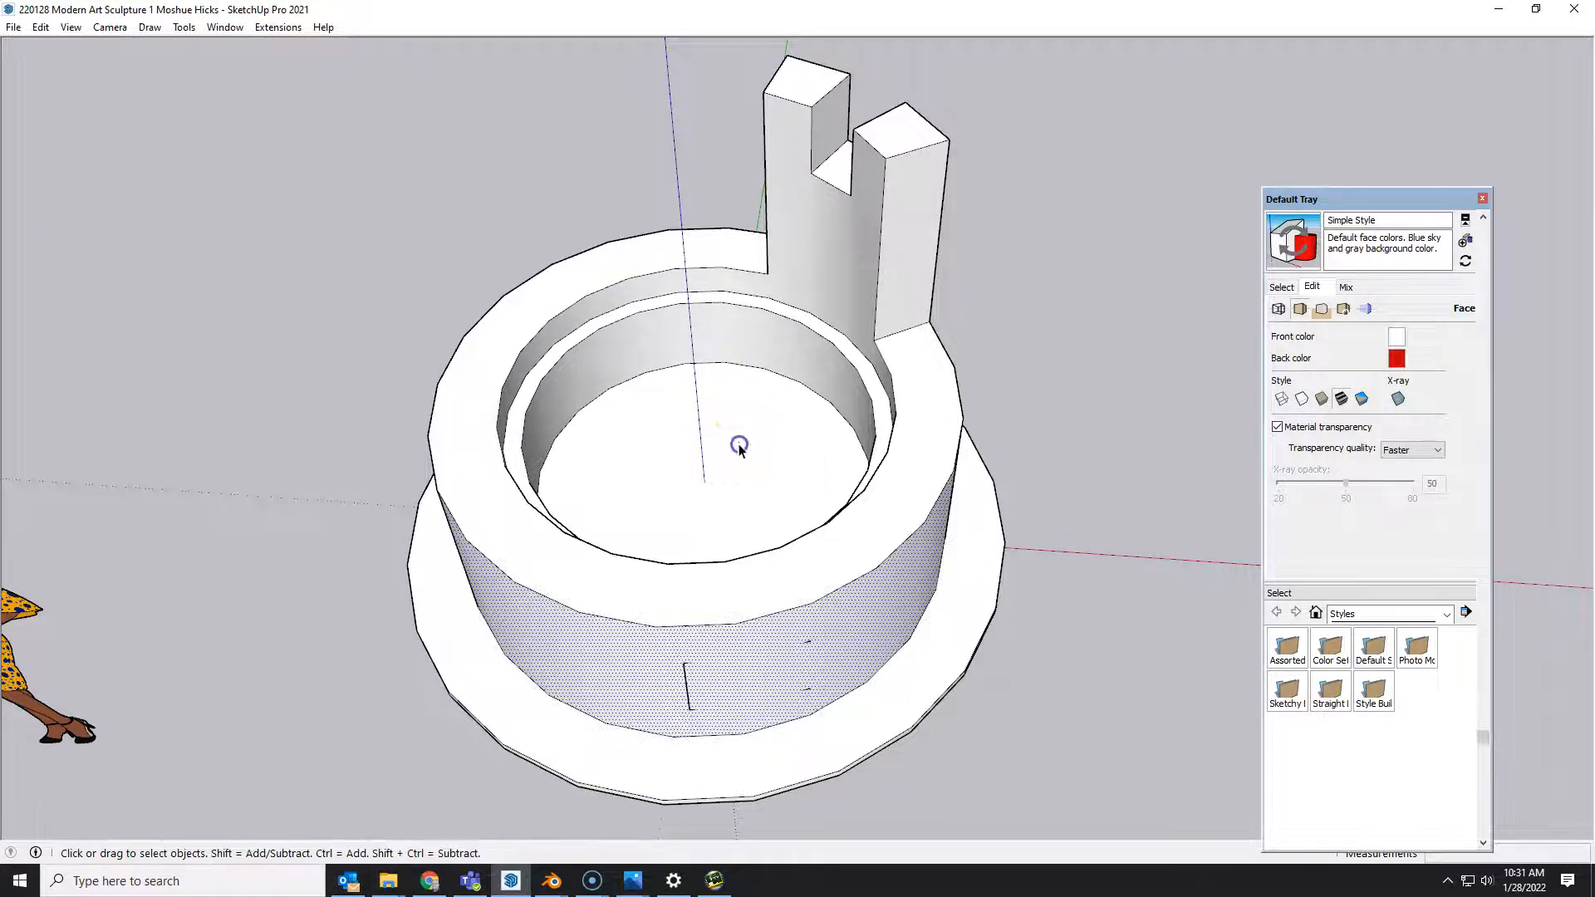
# - Offset the basin floor's edge far inward to leave a small circle at the floor's centre
pyautogui.click(741, 443)
pyautogui.press('f')
pyautogui.click(763, 367)
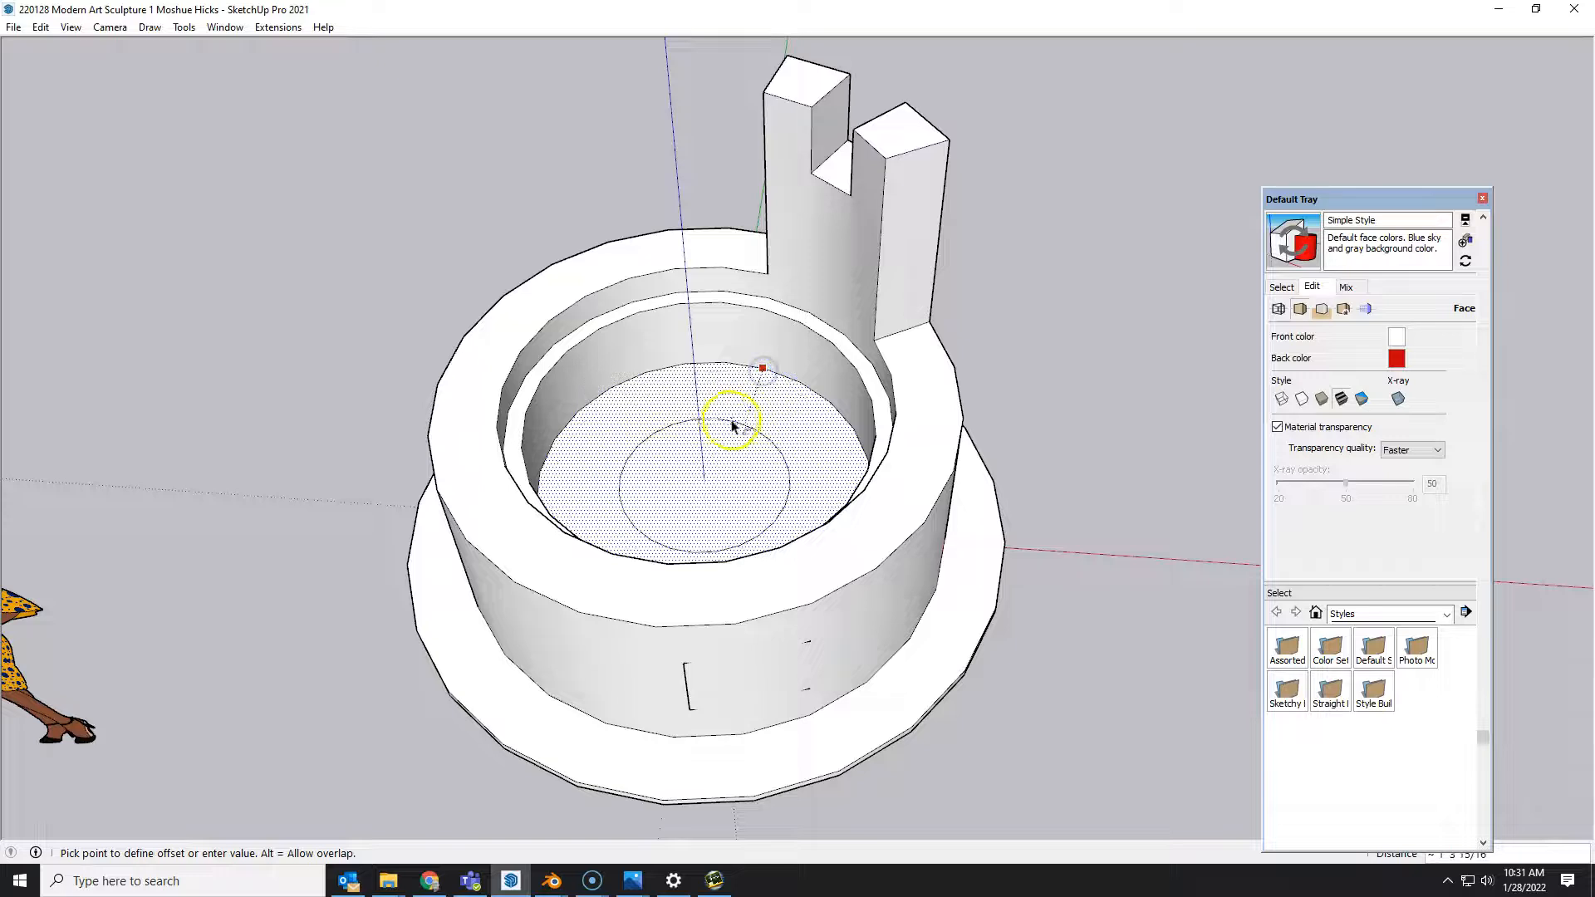
pyautogui.click(703, 478)
# - Push/Pull the small central circle up about 8' to form a tall, thin post
pyautogui.press('space')
pyautogui.click(706, 485)
pyautogui.press('p')
pyautogui.moveTo(703, 488); pyautogui.dragTo(652, 42)
pyautogui.moveTo(594, 416)
pyautogui.mouseDown(button='middle')
pyautogui.moveTo(701, 360)
pyautogui.moveTo(1022, 338)
pyautogui.moveTo(1007, 366)
pyautogui.moveTo(595, 451)
pyautogui.moveTo(734, 385)
pyautogui.moveTo(748, 456)
pyautogui.moveTo(589, 436)
pyautogui.mouseUp(button='middle')
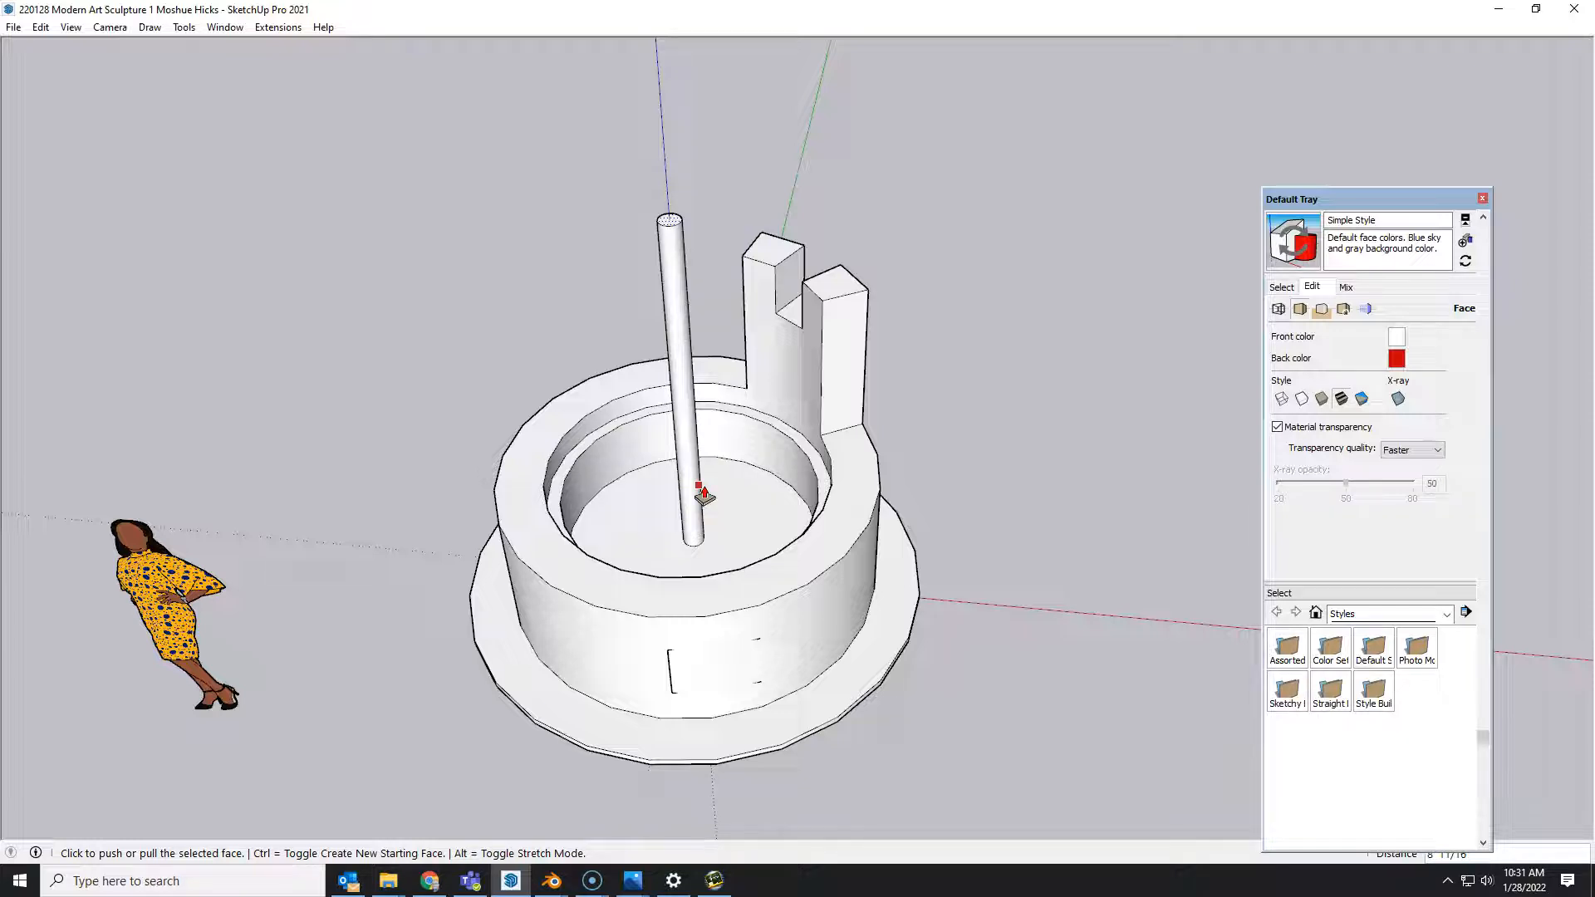
# - Scale the post's bottom edge outward about its centre to taper the post into a truncated cone
pyautogui.press('space')
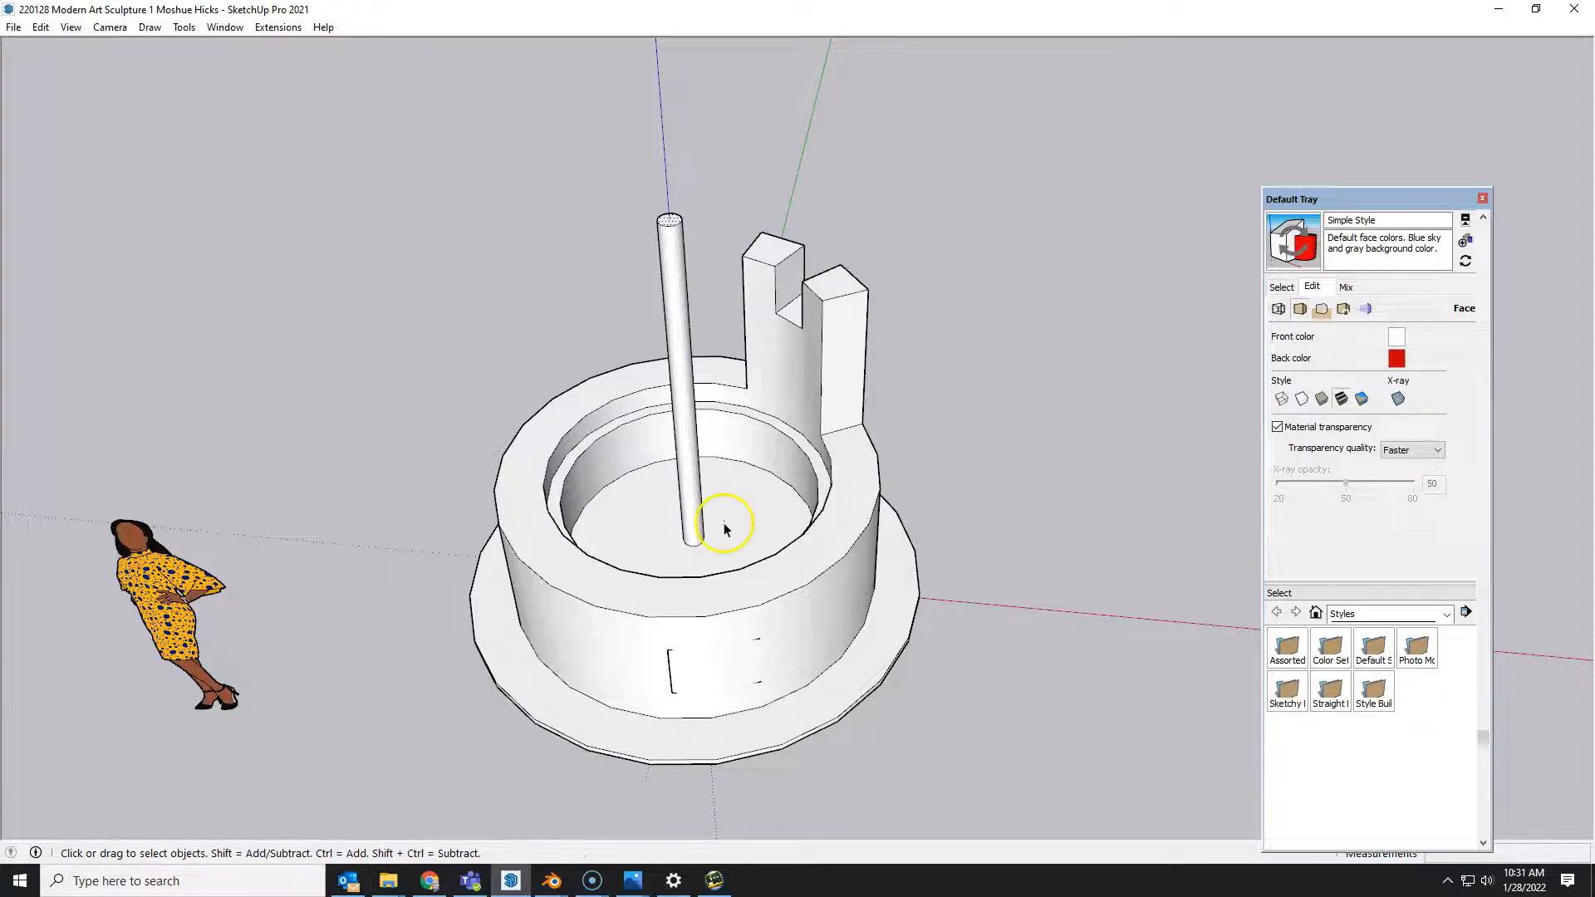
pyautogui.click(699, 544)
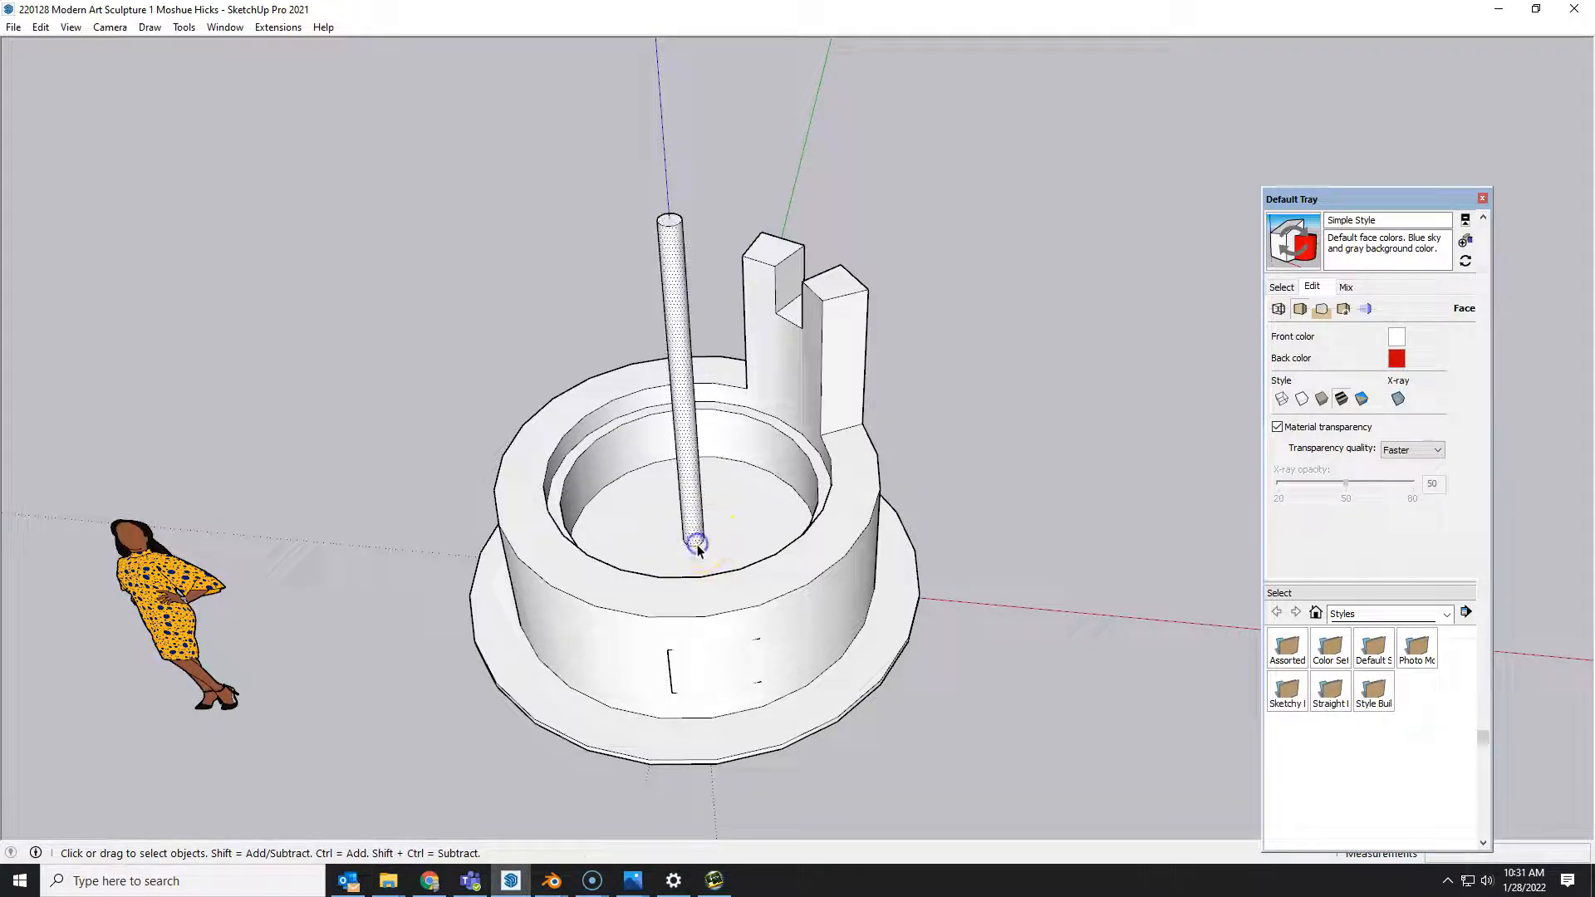
pyautogui.scroll(2, 698, 545)
pyautogui.press('s')
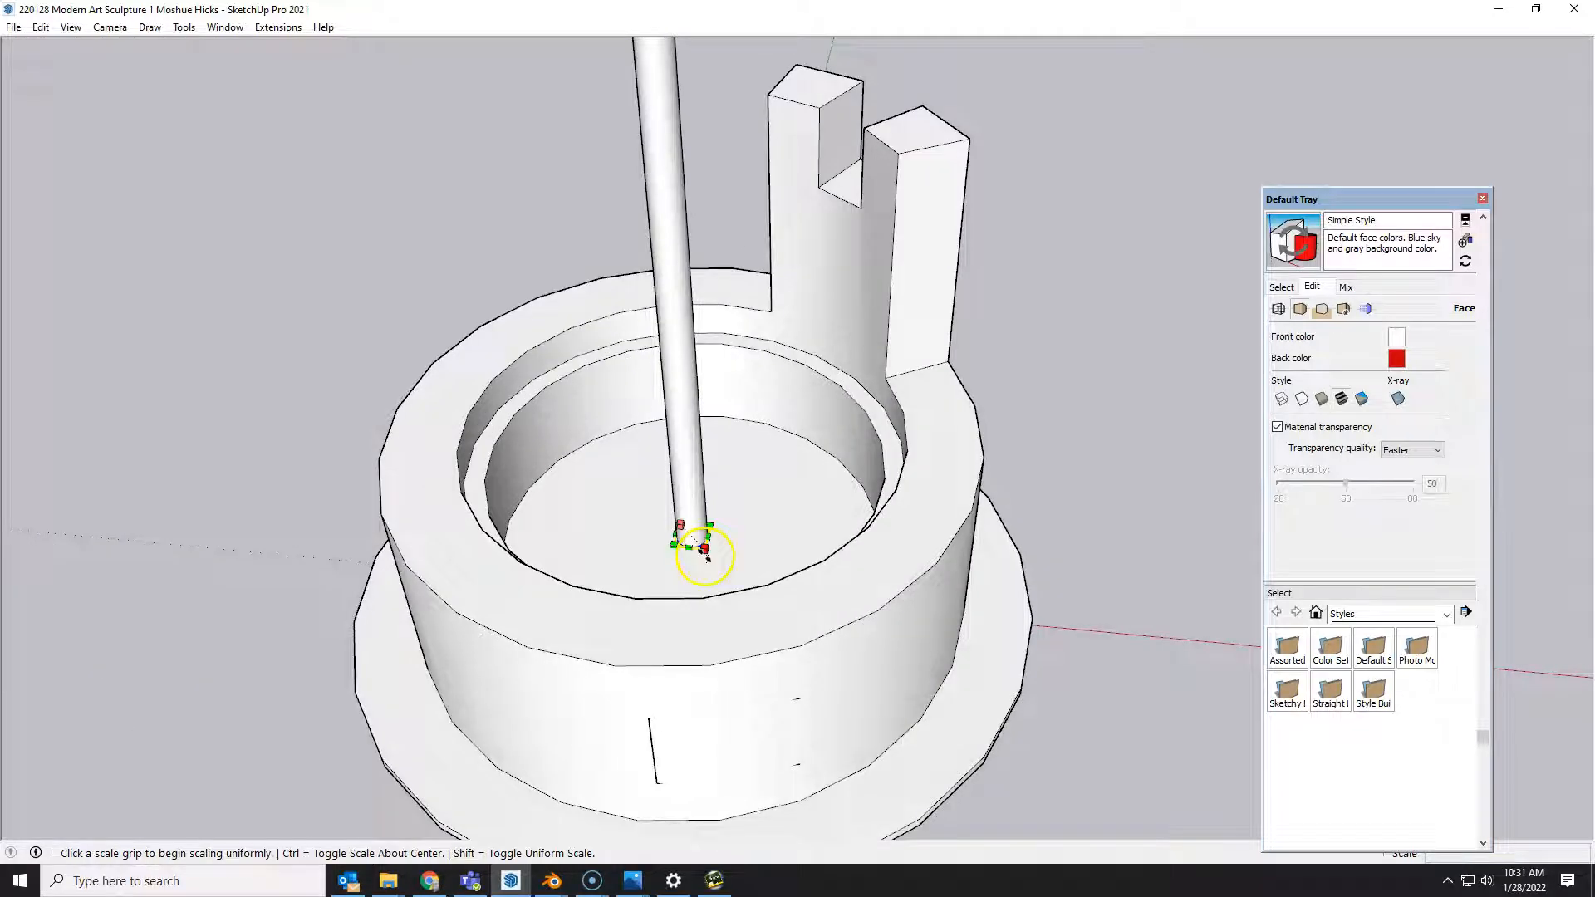
pyautogui.click(702, 550)
pyautogui.click(739, 586)
pyautogui.press('space')
pyautogui.click(548, 508)
pyautogui.scroll(-5, 606, 516)
pyautogui.moveTo(855, 595); pyautogui.dragTo(609, 466, button='middle')
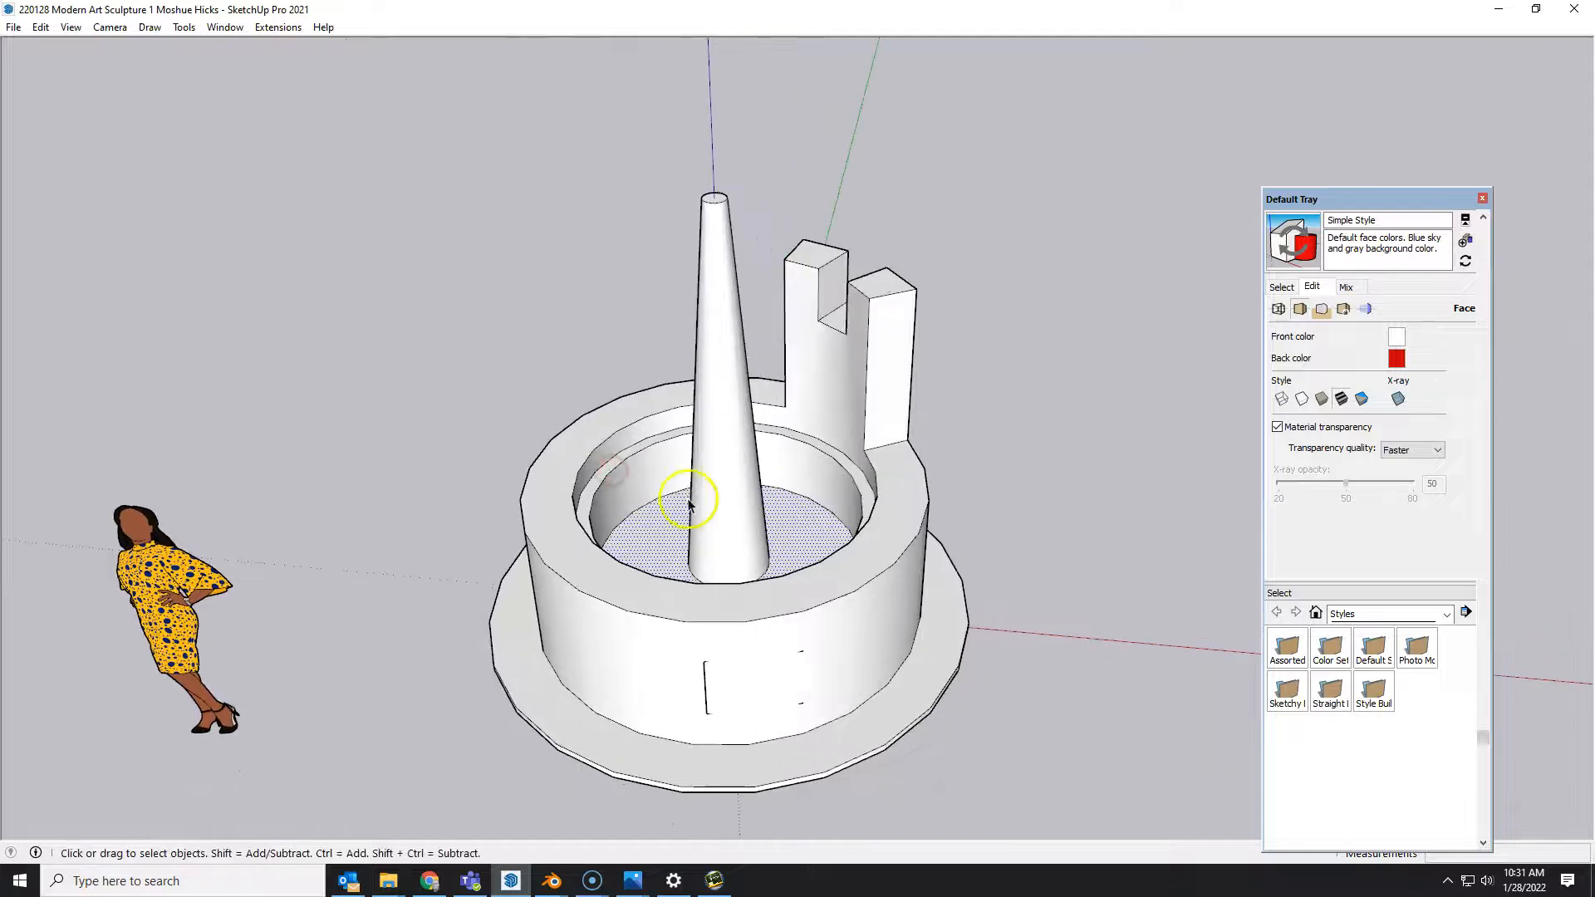
pyautogui.keyDown('shift'); pyautogui.moveTo(506, 485); pyautogui.dragTo(498, 412, button='middle'); pyautogui.keyUp('shift')
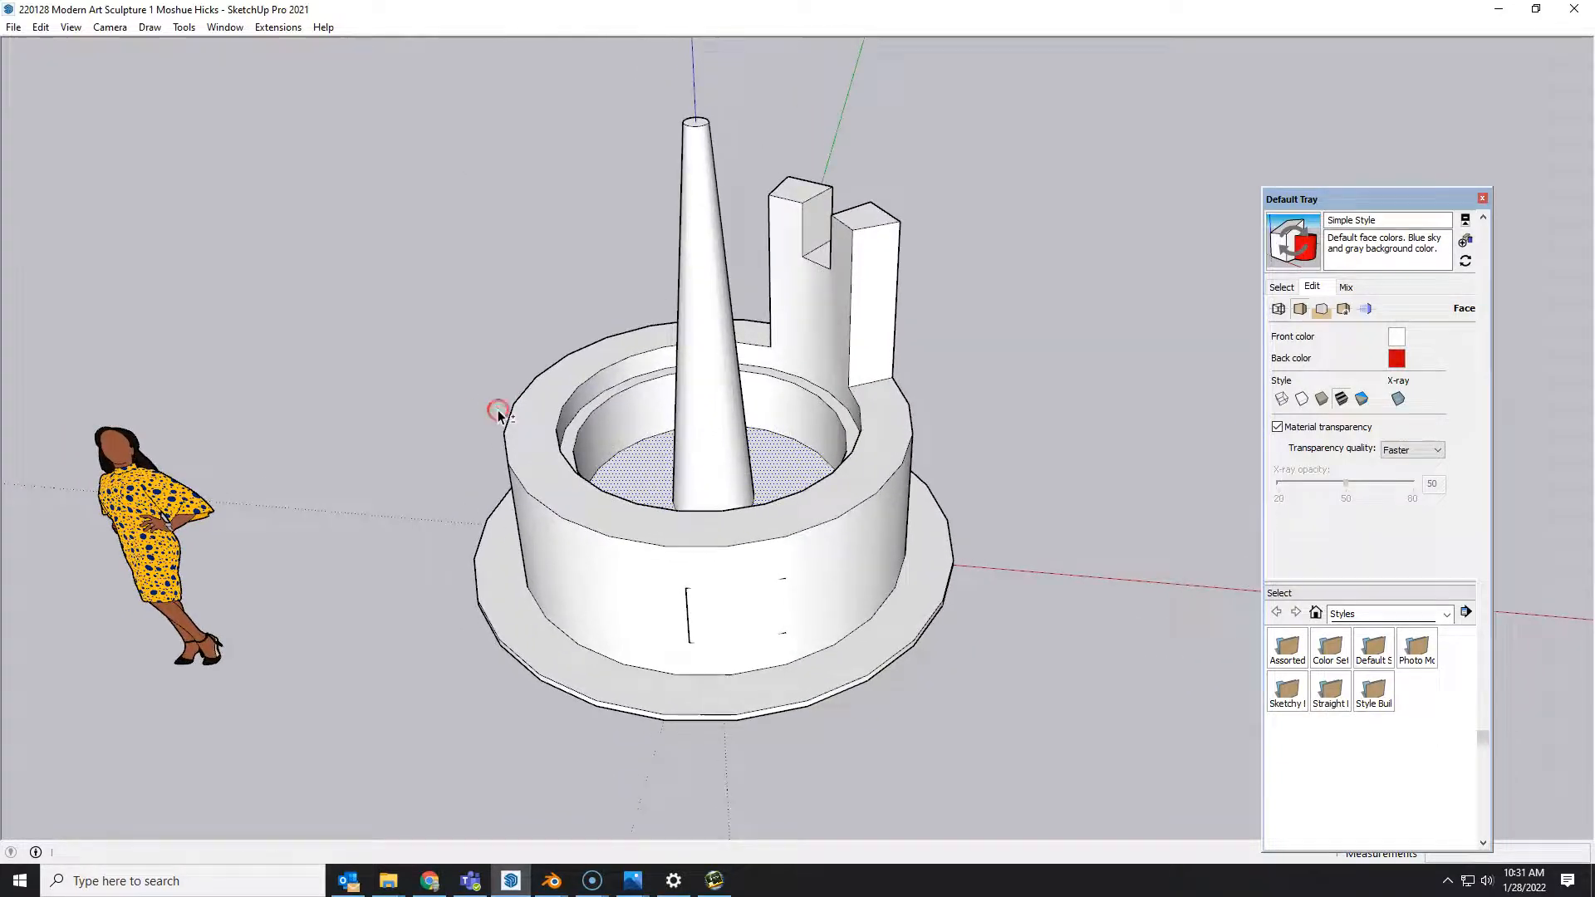